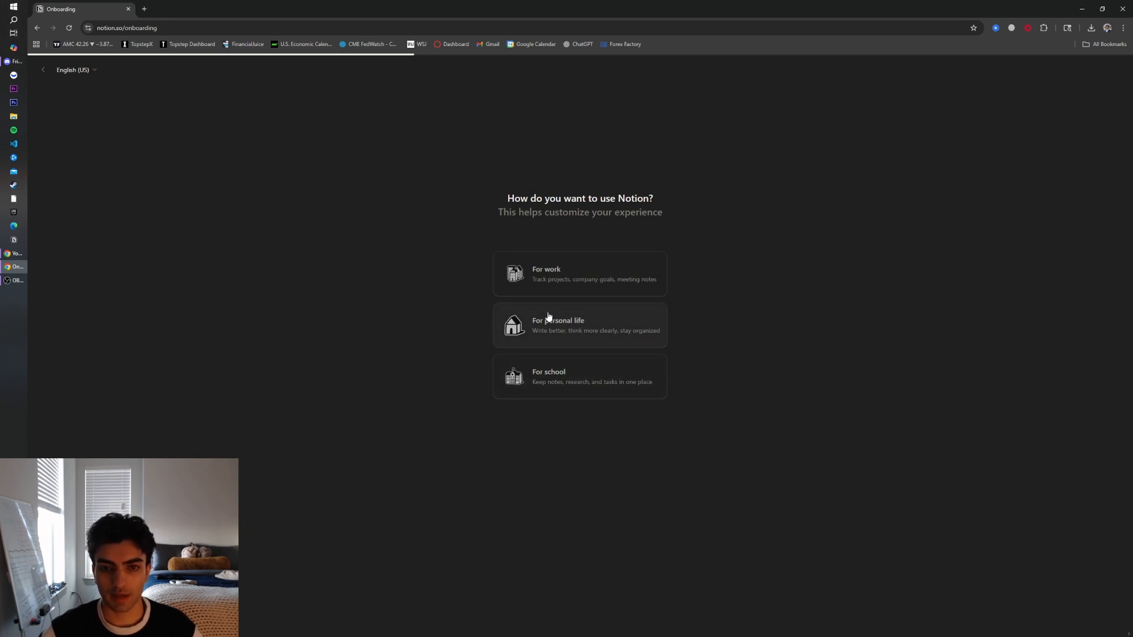
Finish onboarding by choosing personal use and skipping the desktop app and calendar offers
{"action": "left_click", "coordinate": [573, 329]}
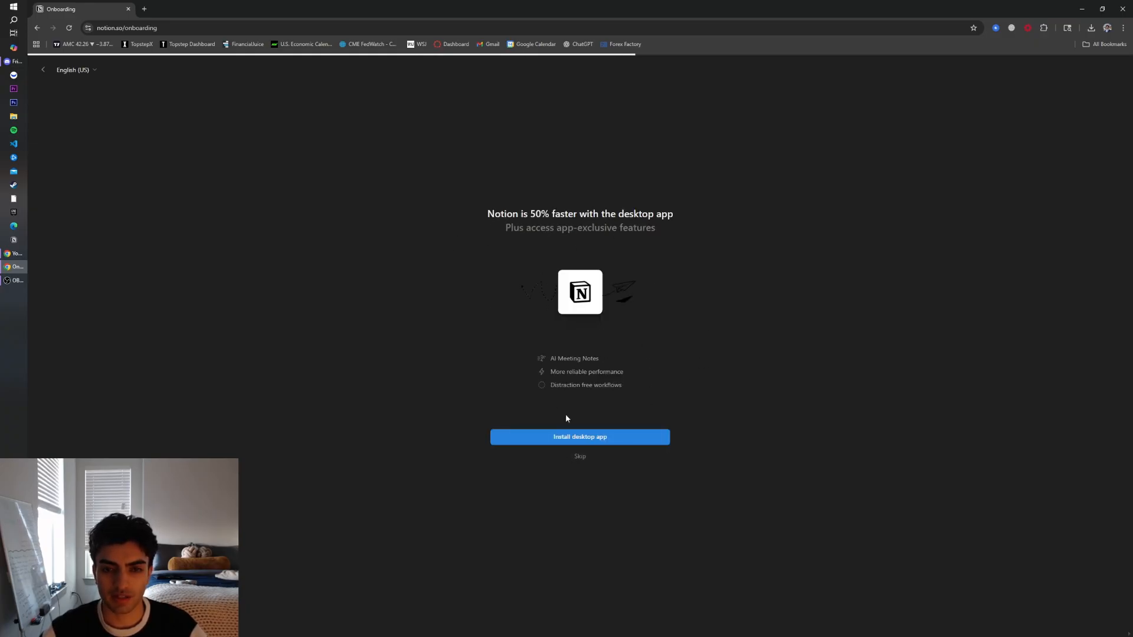
{"action": "left_click", "coordinate": [580, 458]}
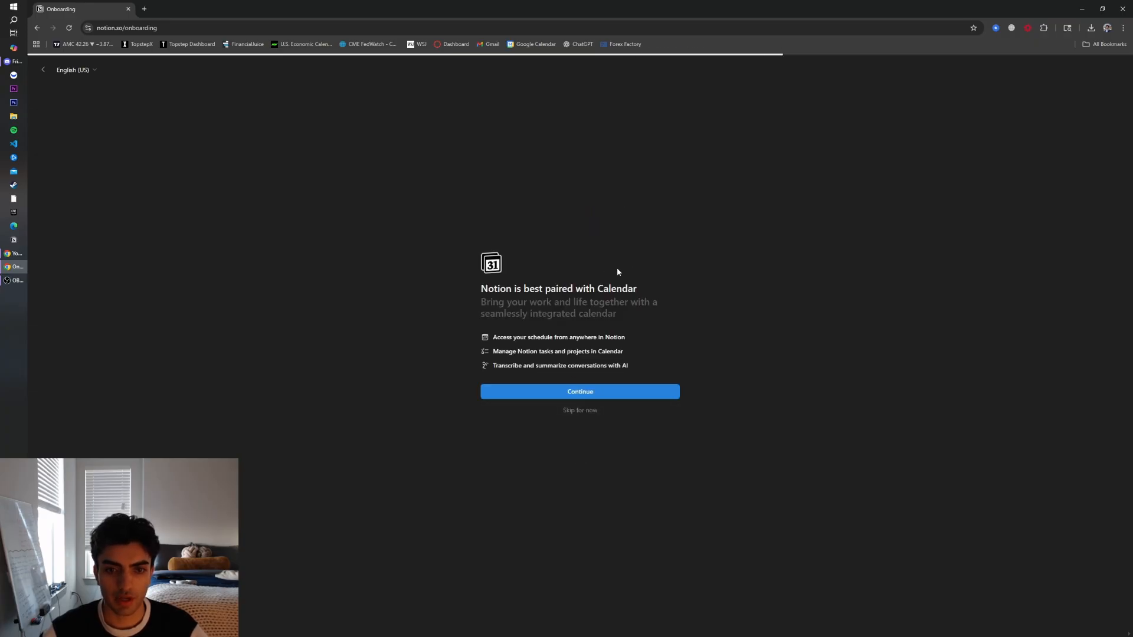
{"action": "left_click", "coordinate": [592, 416]}
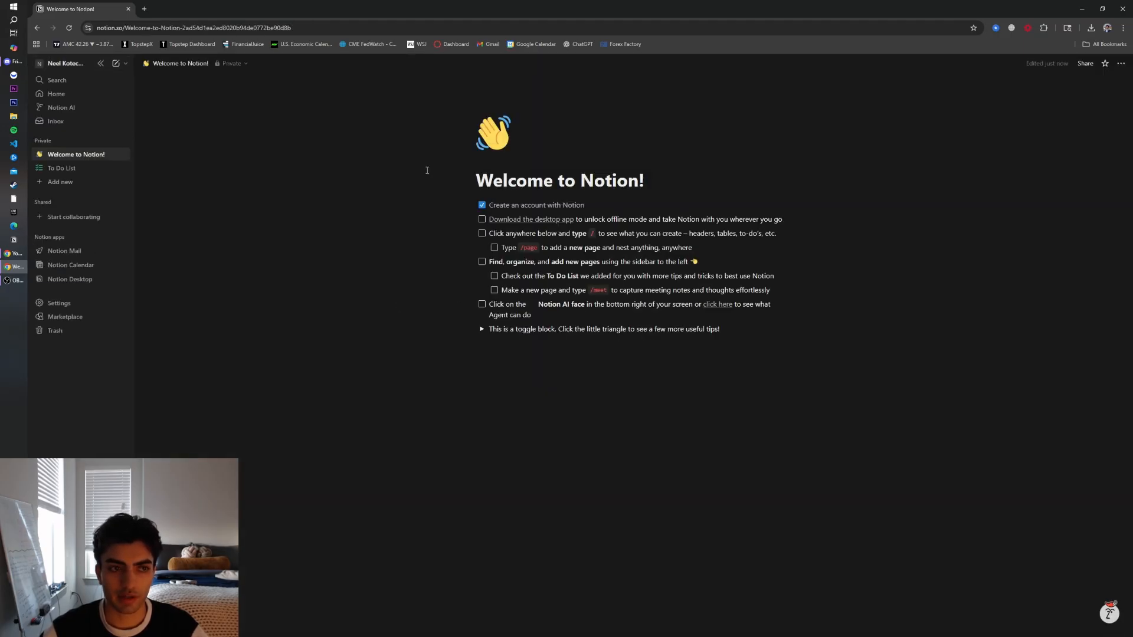
Move the Welcome to Notion page to the trash
{"action": "left_click", "coordinate": [89, 169]}
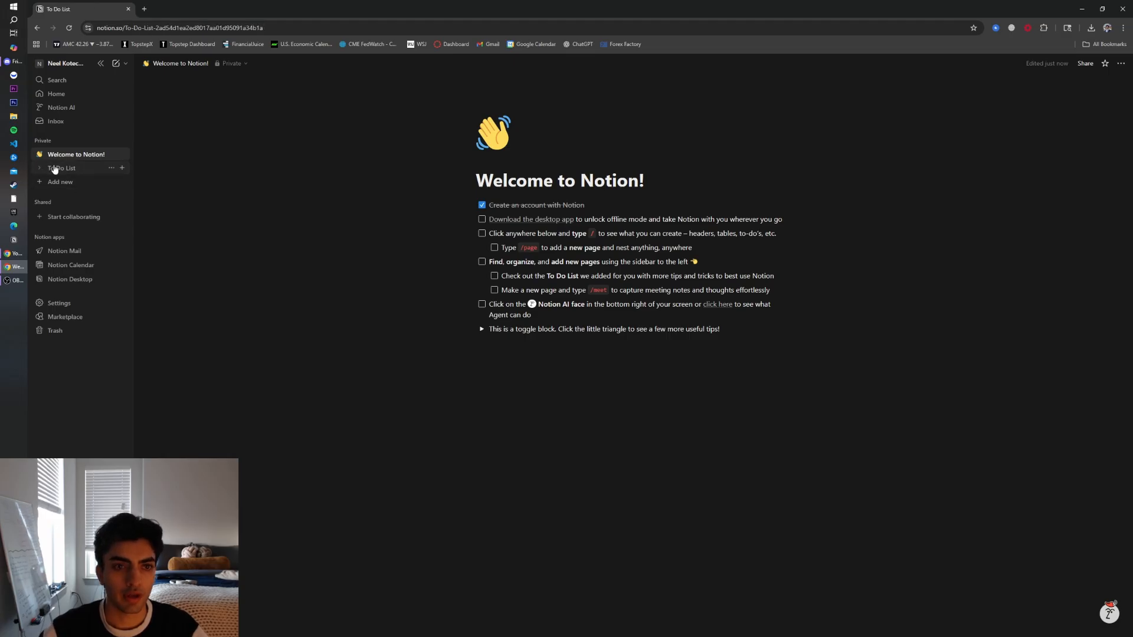
{"action": "left_click", "coordinate": [76, 154]}
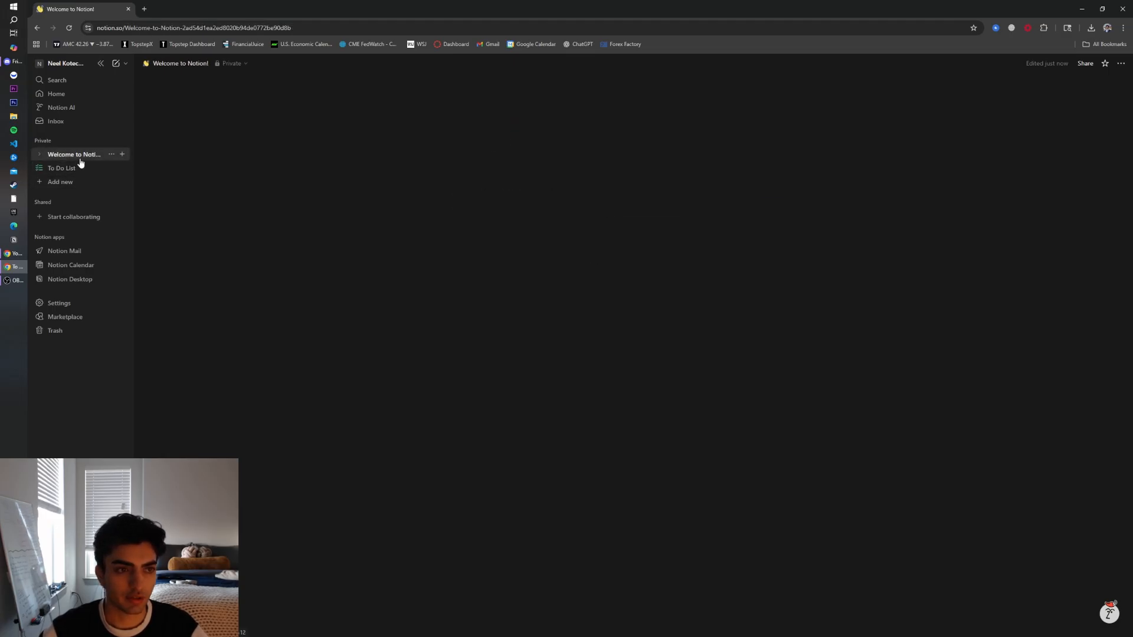
{"action": "right_click", "coordinate": [75, 156]}
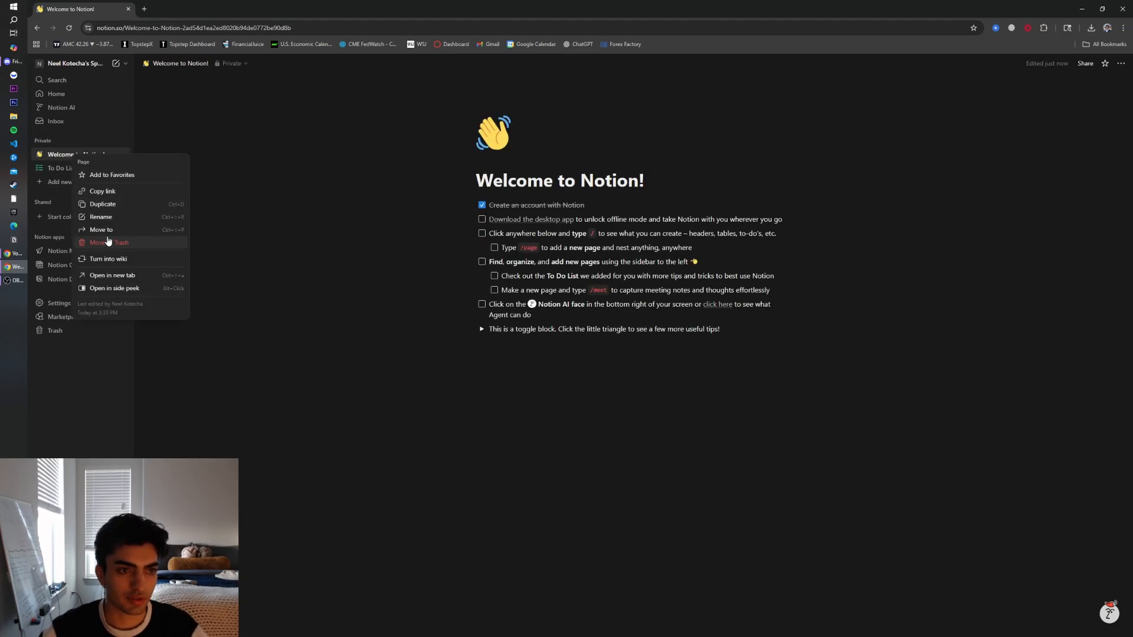
{"action": "left_click", "coordinate": [106, 243]}
{"action": "right_click", "coordinate": [71, 156]}
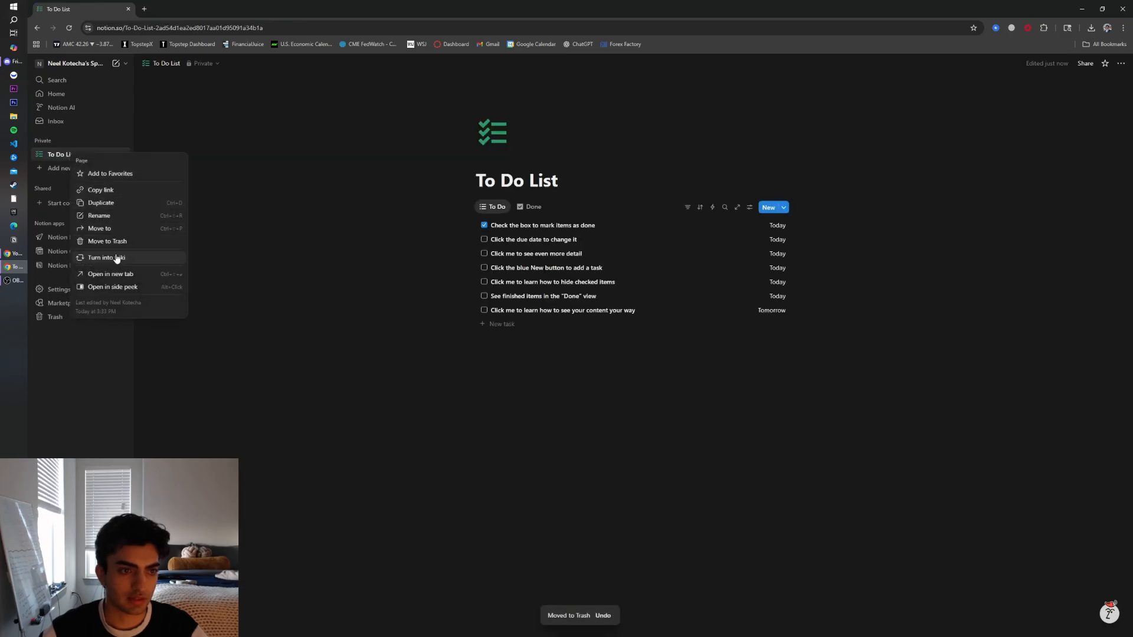
{"action": "left_click", "coordinate": [47, 187]}
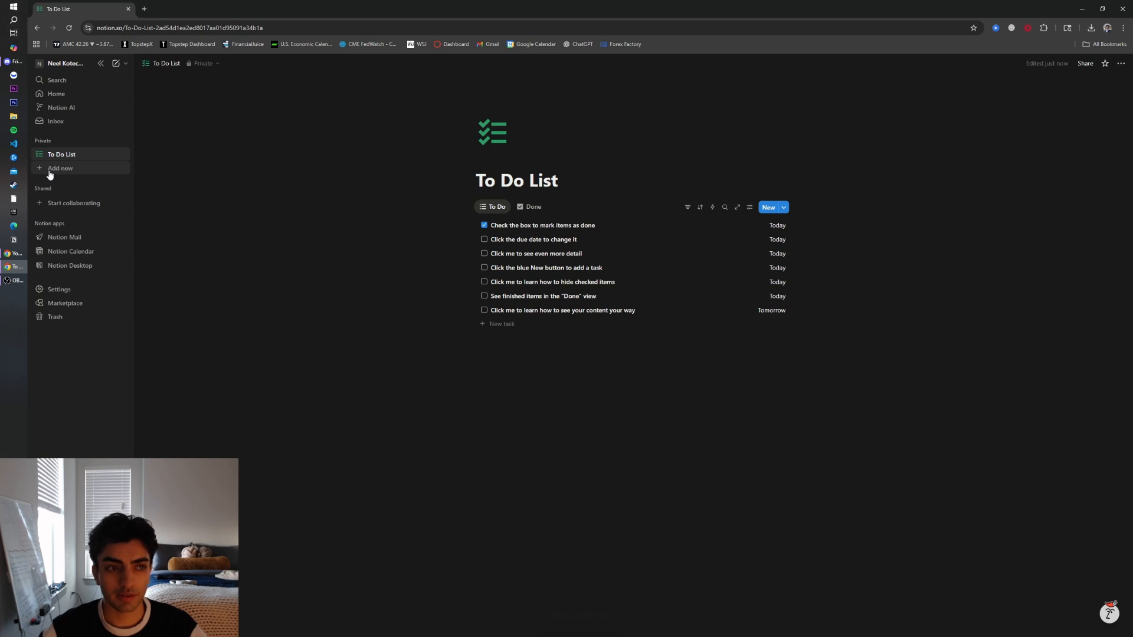
Create a new empty database page titled Trading Journal
{"action": "left_click", "coordinate": [49, 170]}
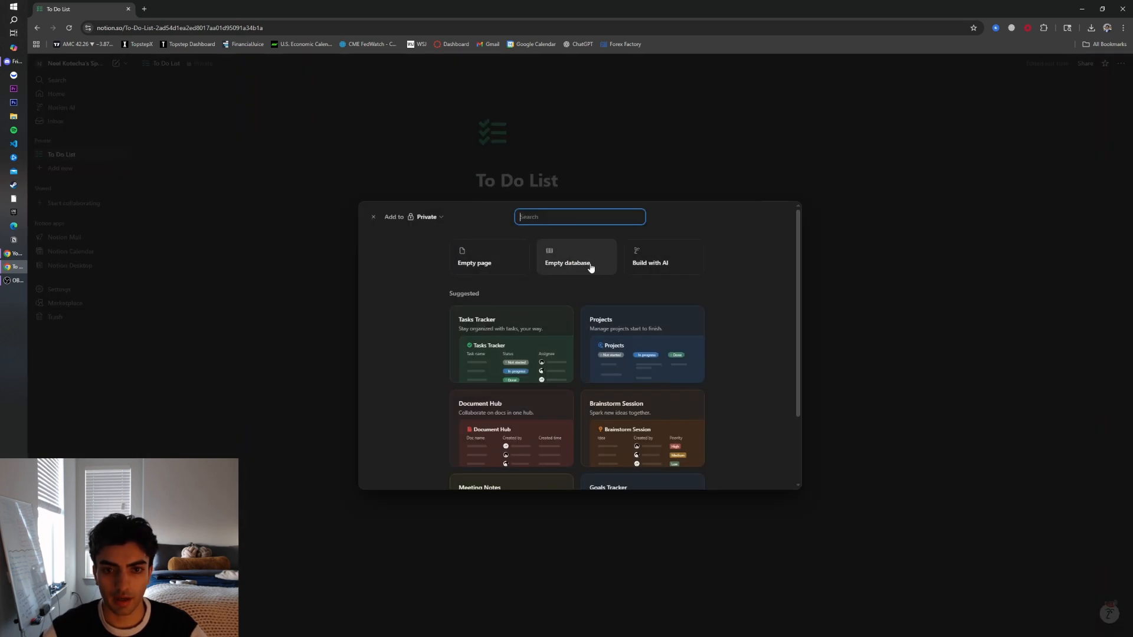
{"action": "left_click", "coordinate": [563, 263]}
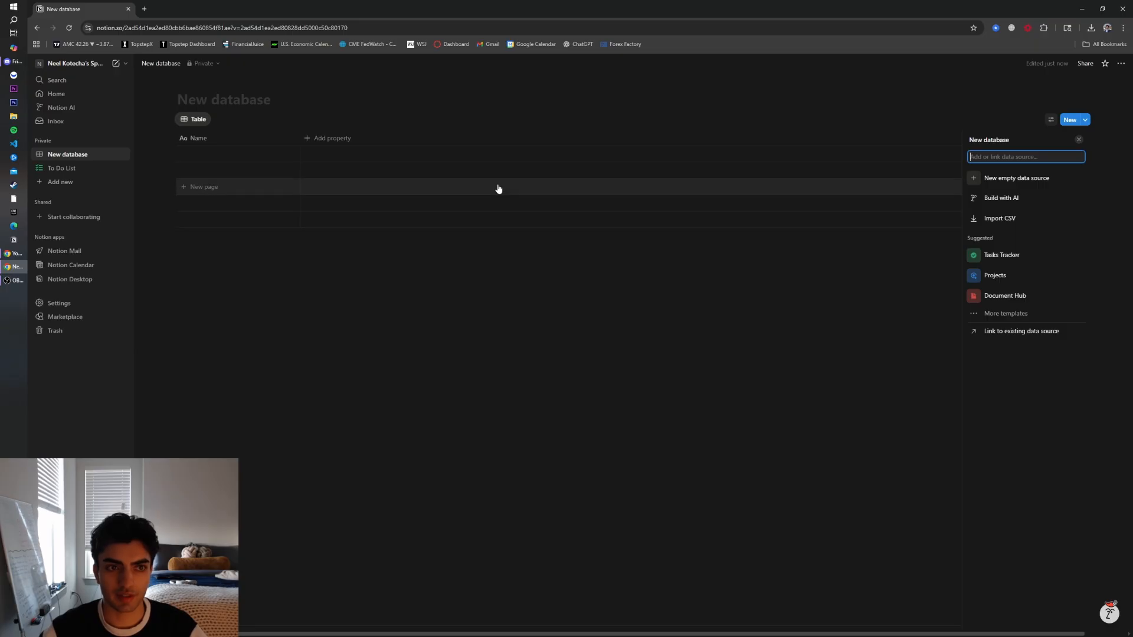
{"action": "left_click", "coordinate": [224, 99]}
{"action": "type", "text": "Trading Journal"}
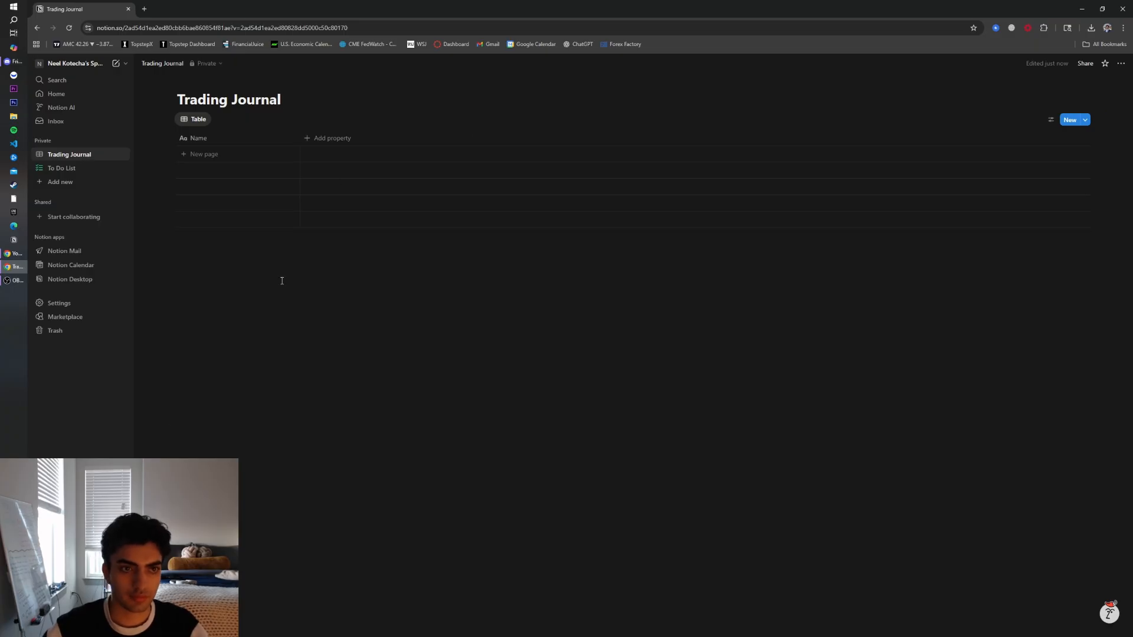
Give the Trading Journal page a green chart icon from the icon set
{"action": "mouse_move", "coordinate": [246, 85]}
{"action": "left_click", "coordinate": [197, 83]}
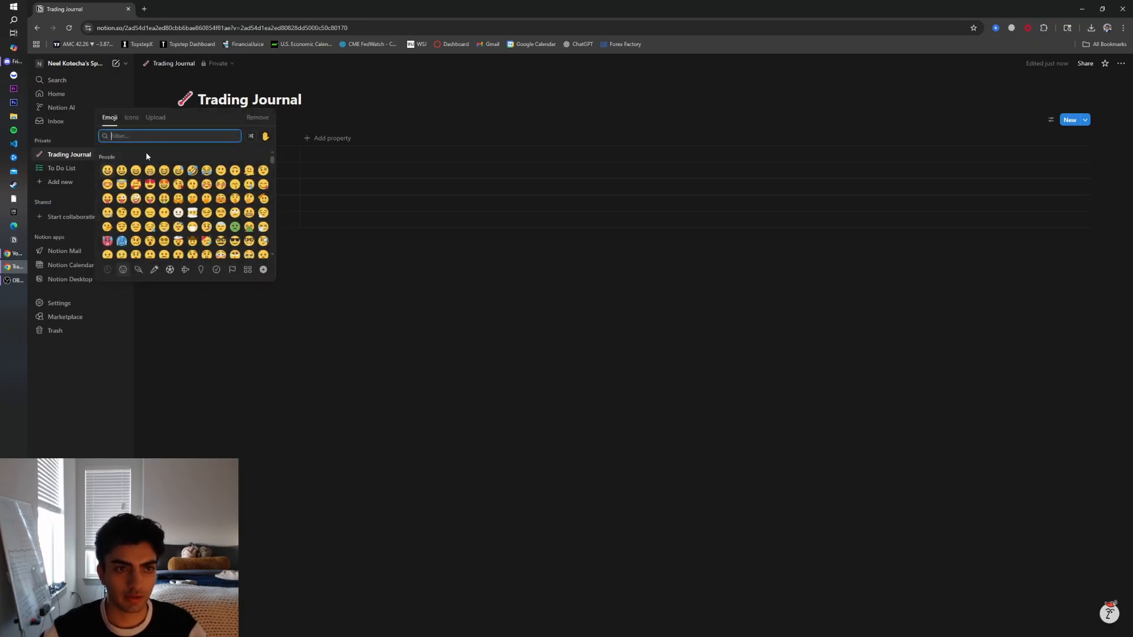
{"action": "left_click", "coordinate": [131, 118]}
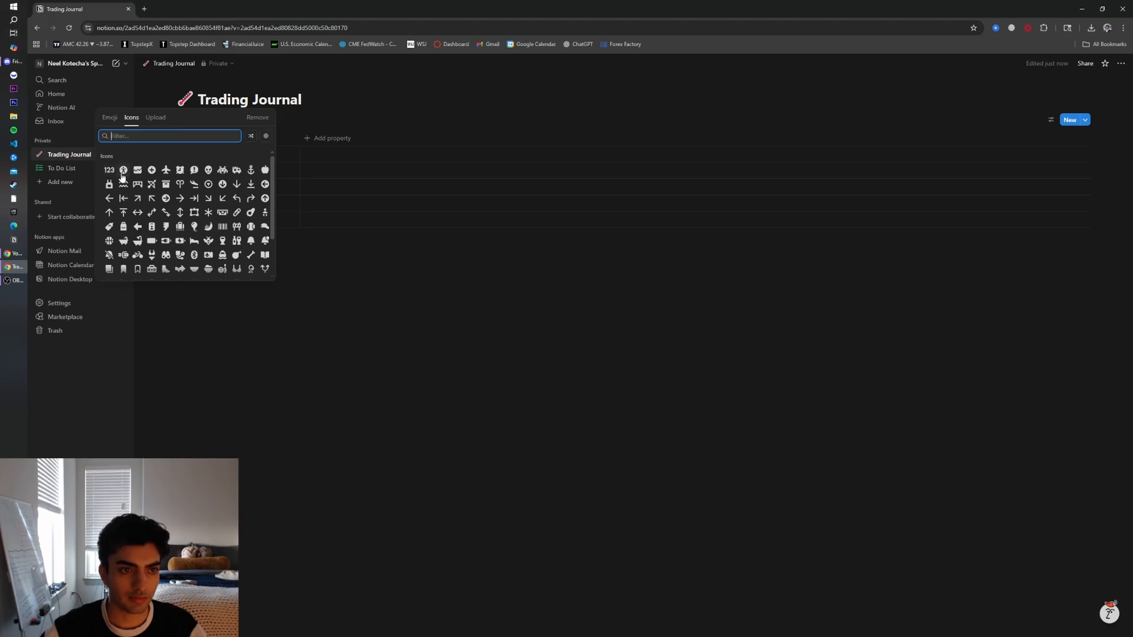
{"action": "left_click", "coordinate": [141, 170]}
{"action": "left_click", "coordinate": [137, 202]}
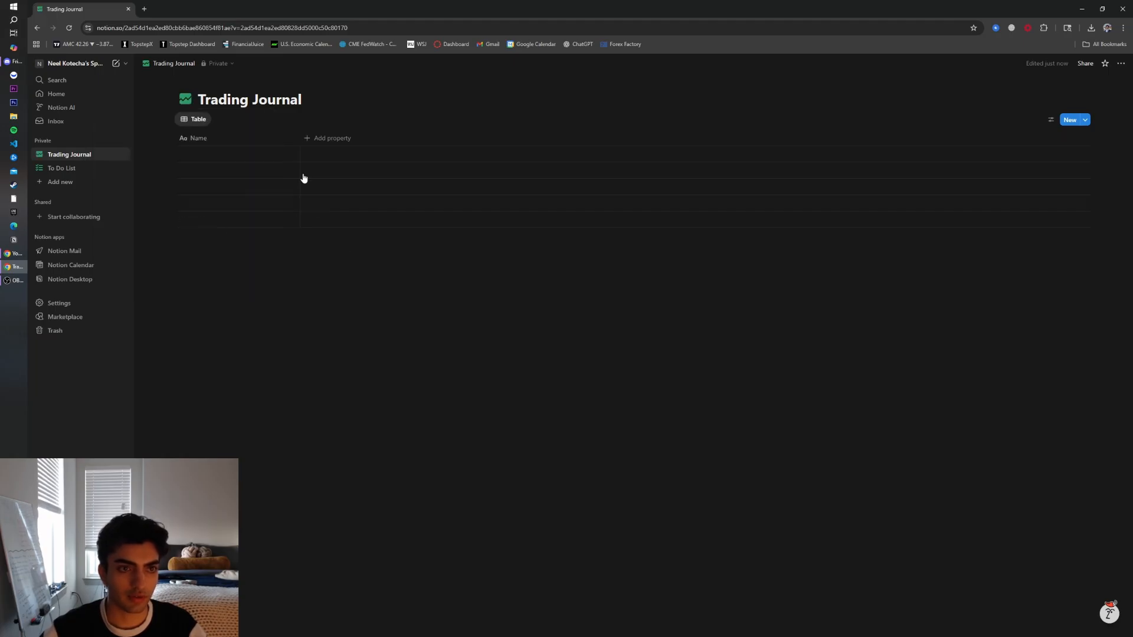
Add a cover to the page and try stock-chart photos from an Unsplash search for Stocks
{"action": "left_click", "coordinate": [251, 81]}
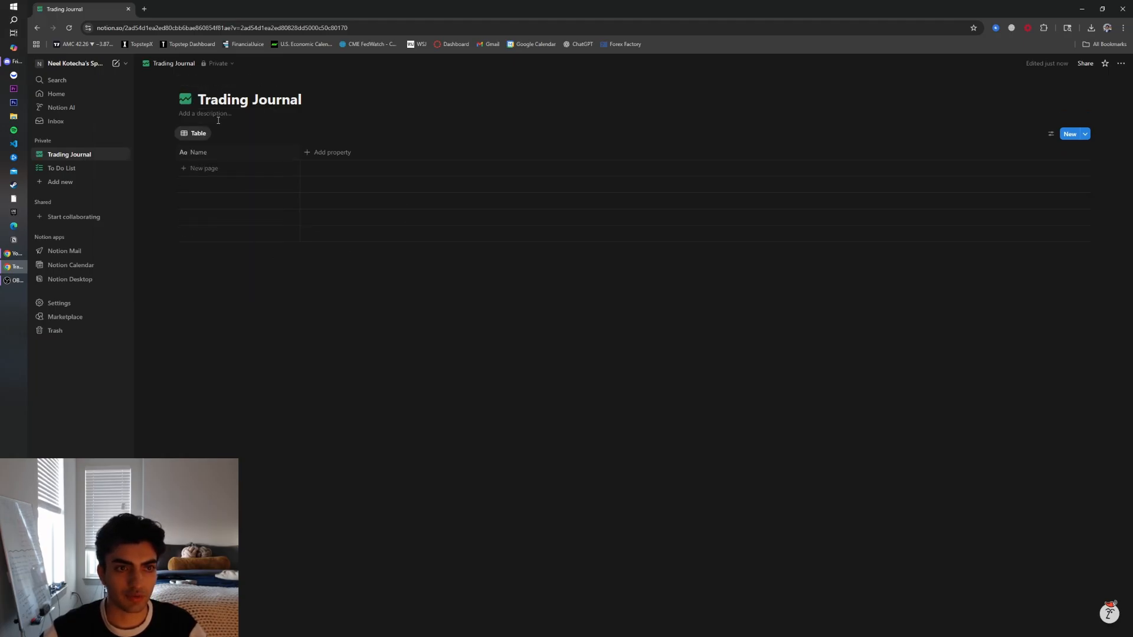
{"action": "left_click", "coordinate": [201, 81]}
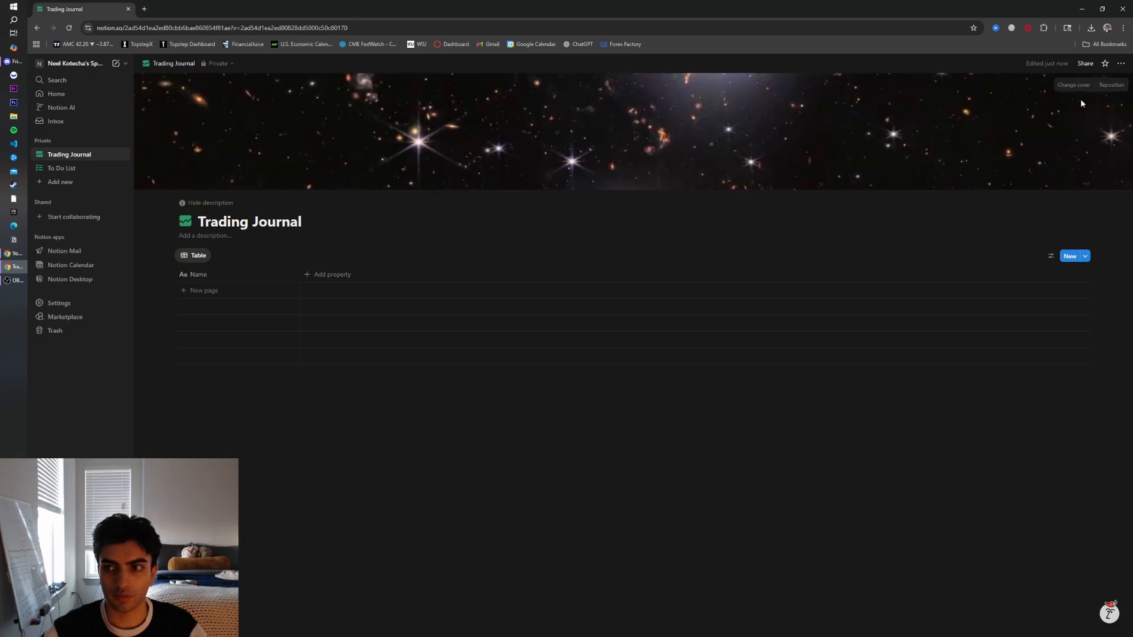
{"action": "left_click", "coordinate": [1073, 84]}
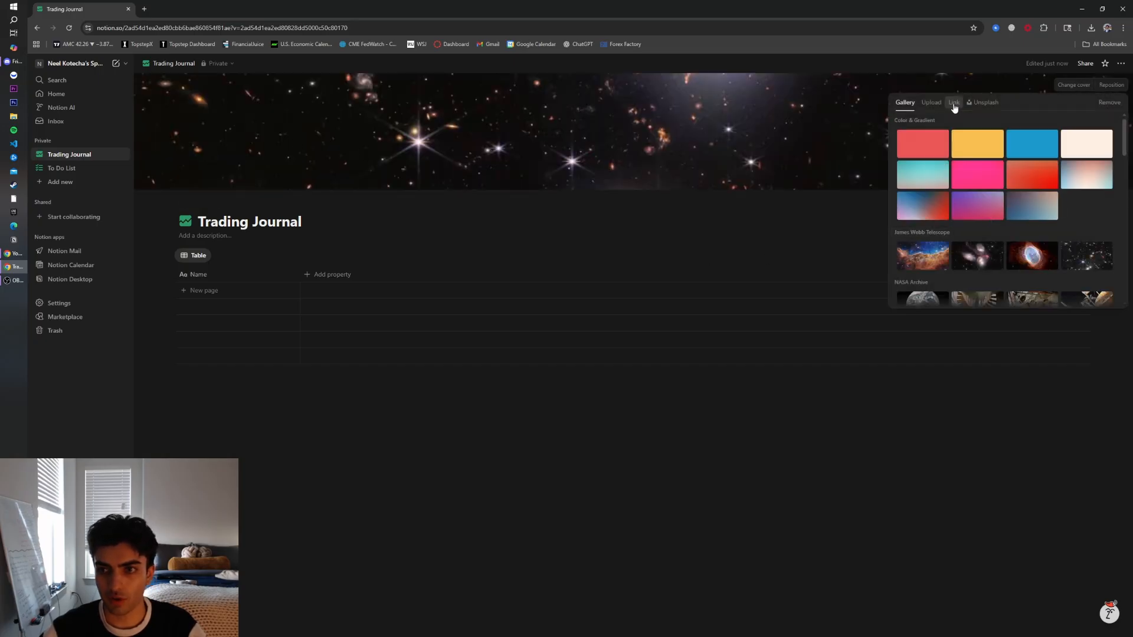
{"action": "left_click", "coordinate": [981, 104]}
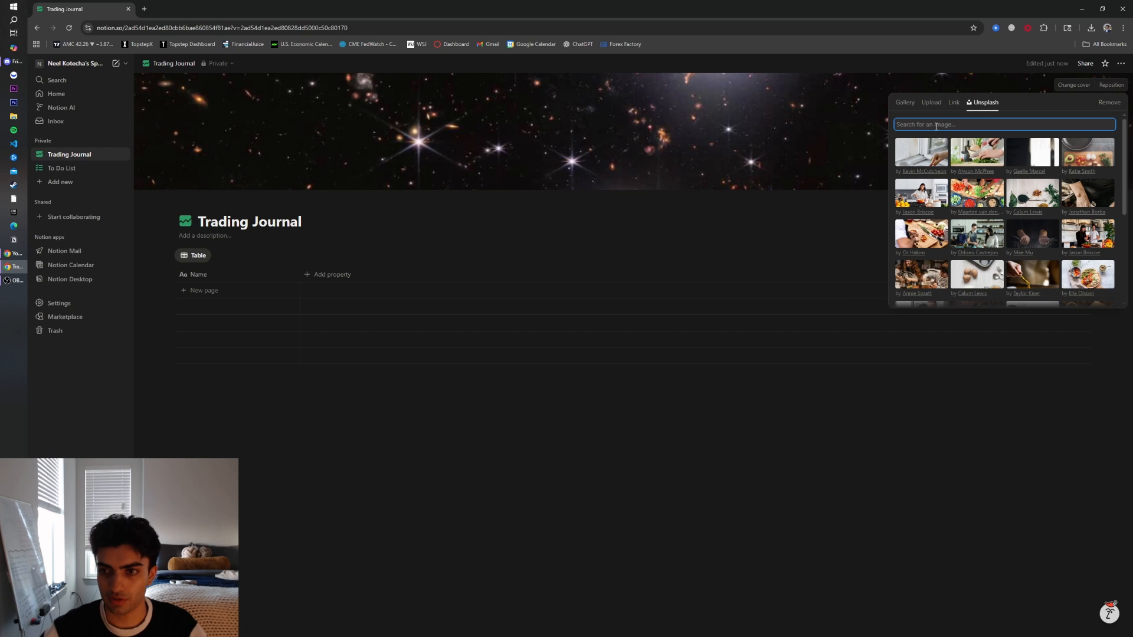
{"action": "type", "text": "Stocks"}
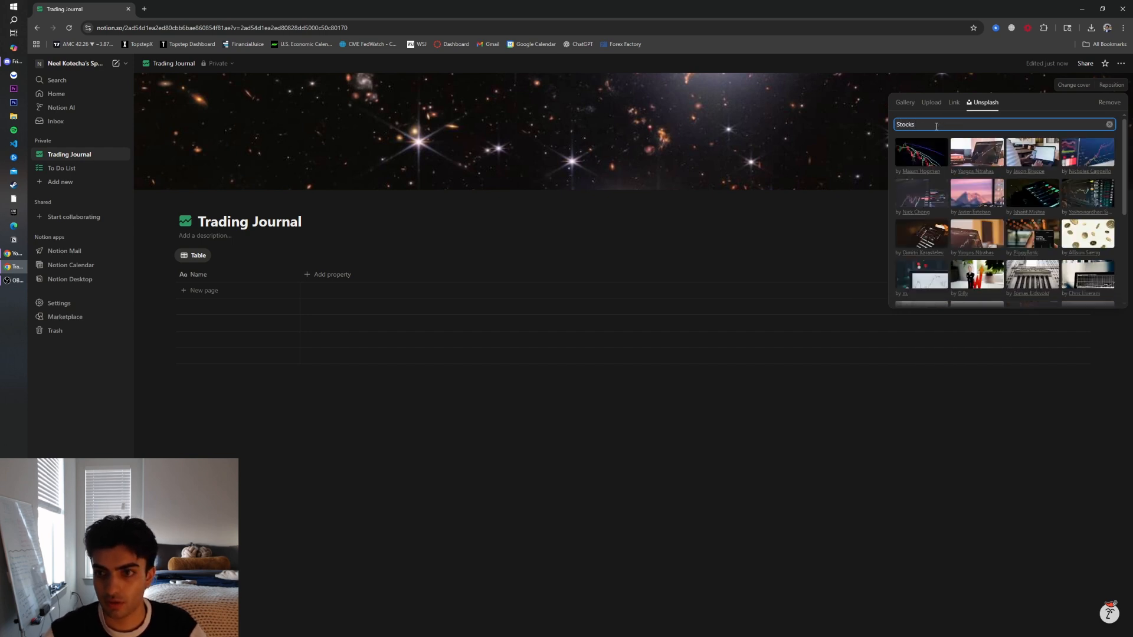
{"action": "left_click", "coordinate": [938, 160]}
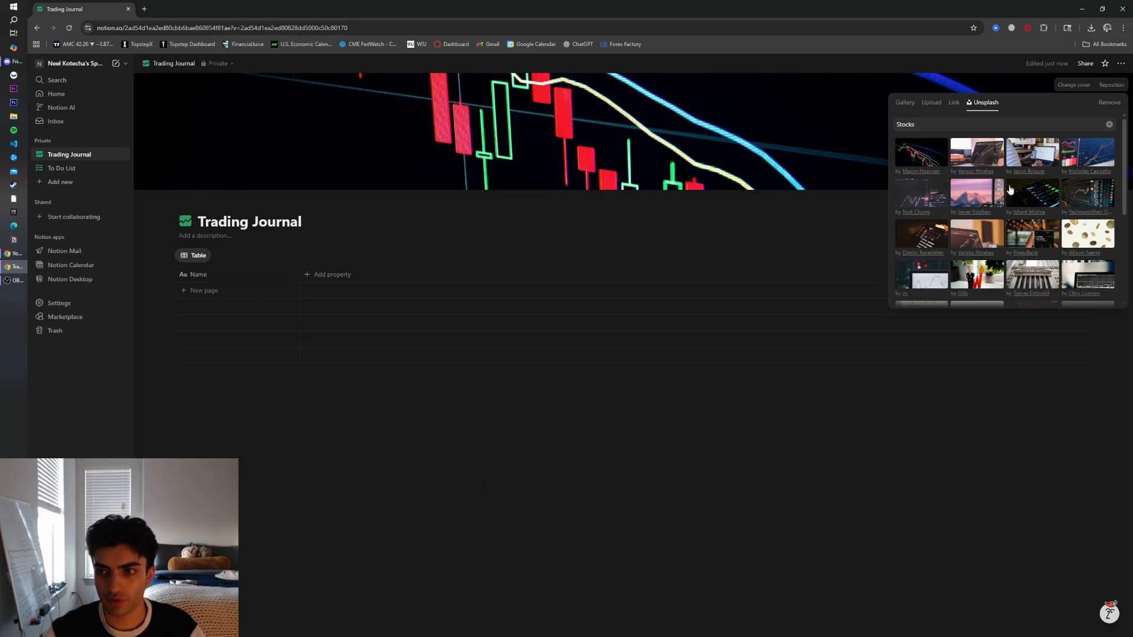
{"action": "left_click", "coordinate": [1092, 185]}
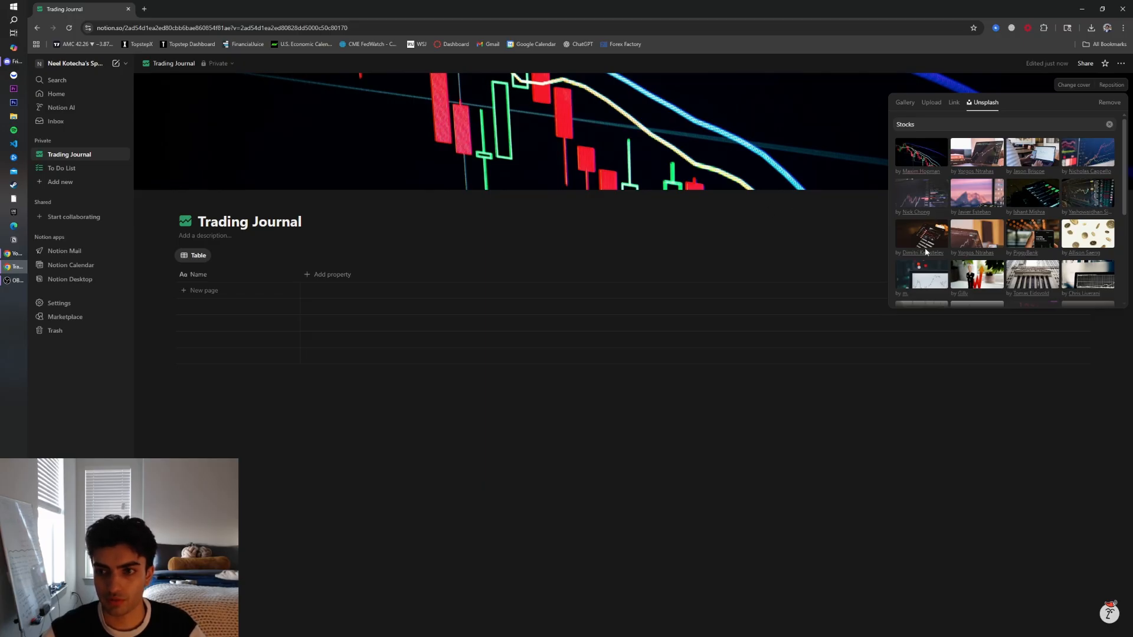
{"action": "scroll", "coordinate": [1050, 239], "scroll_direction": "down", "scroll_amount": 2}
{"action": "scroll", "coordinate": [1003, 206], "scroll_direction": "up", "scroll_amount": 2}
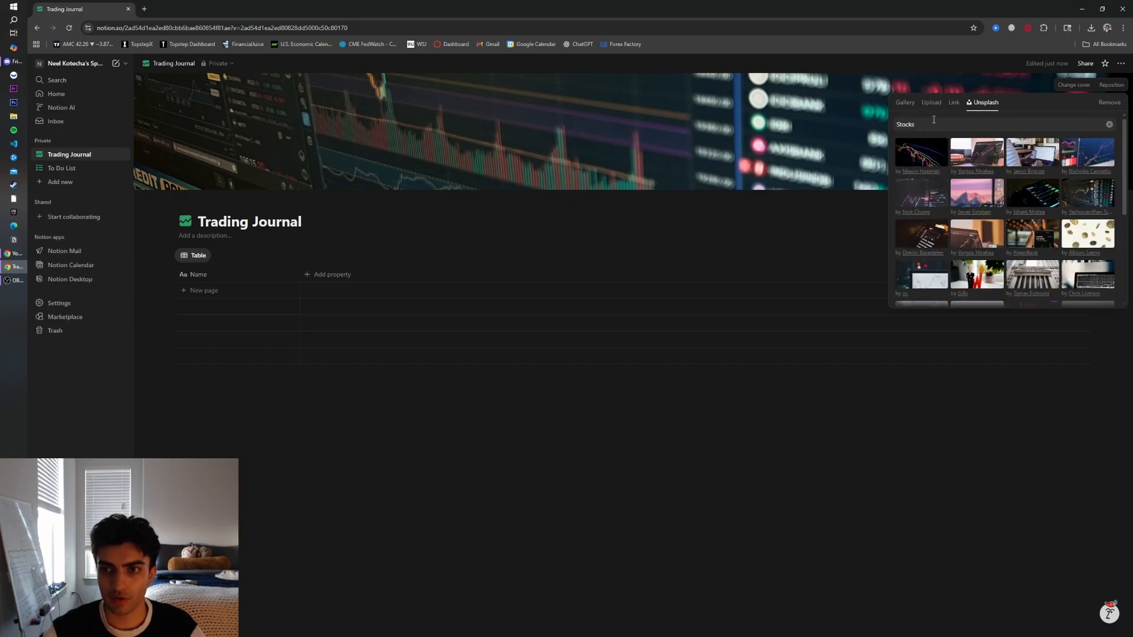
Change the cover to a red car photo from an Unsplash search for Cars
{"action": "left_click", "coordinate": [930, 124]}
{"action": "key", "text": "ctrl+a"}
{"action": "type", "text": "Cars"}
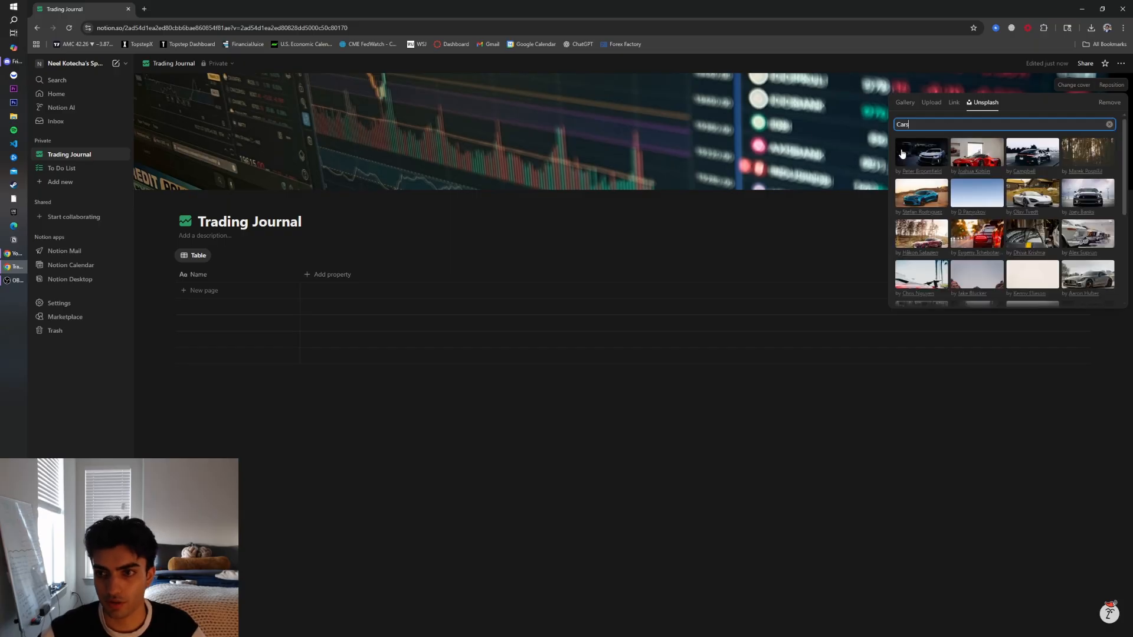
{"action": "left_click", "coordinate": [980, 156]}
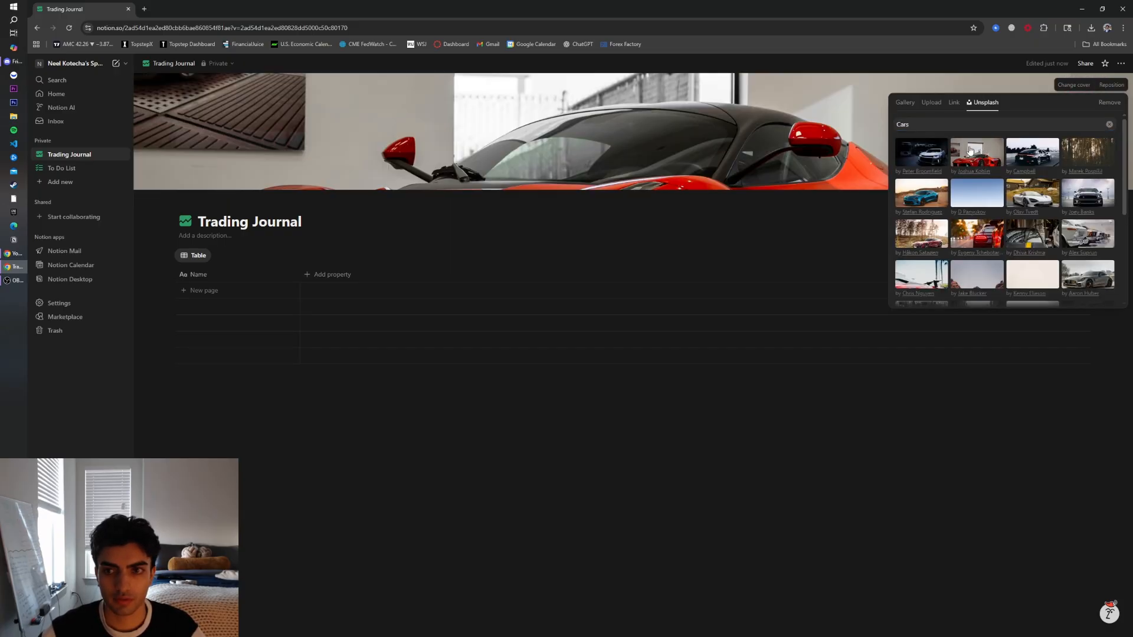
{"action": "scroll", "coordinate": [1000, 177], "scroll_direction": "down", "scroll_amount": 1}
{"action": "scroll", "coordinate": [999, 176], "scroll_direction": "down", "scroll_amount": 3}
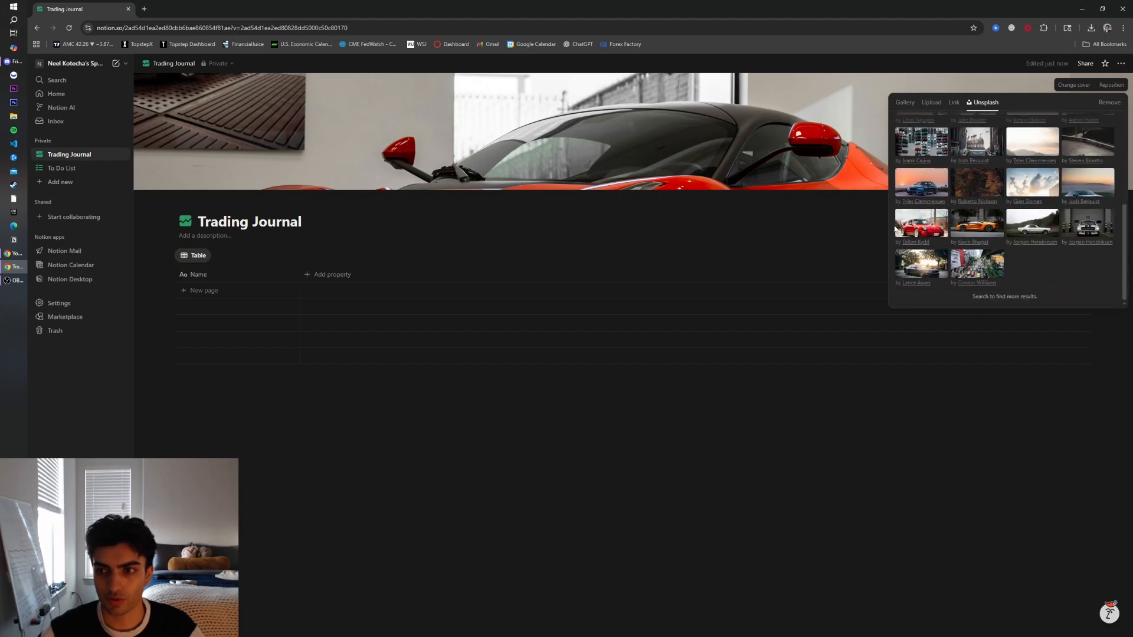
{"action": "left_click", "coordinate": [895, 229]}
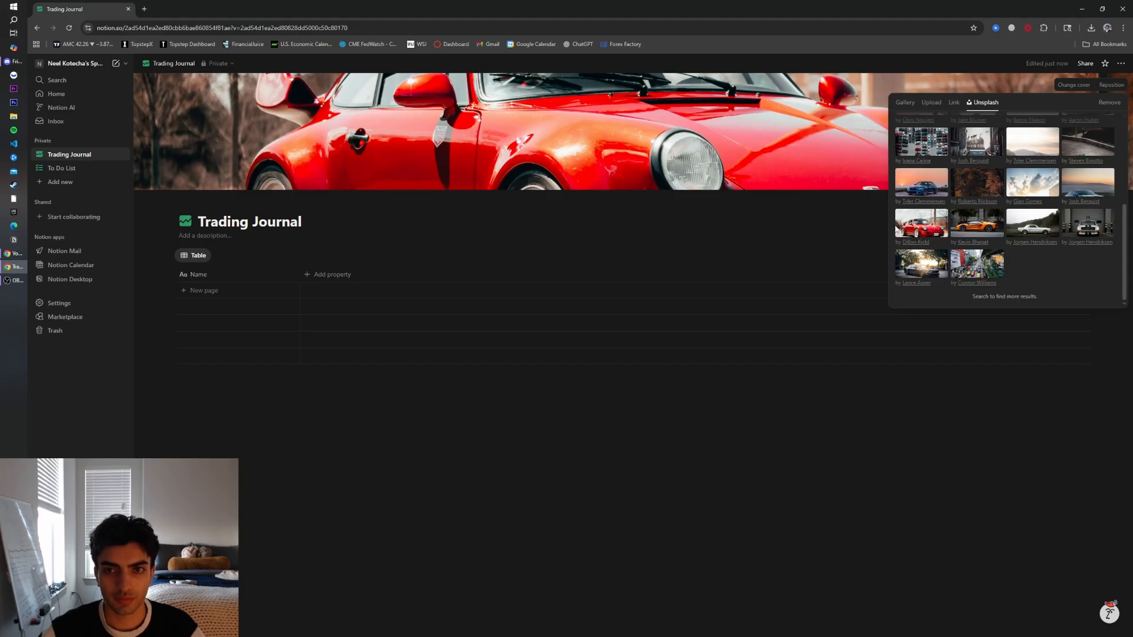
{"action": "left_click", "coordinate": [935, 432]}
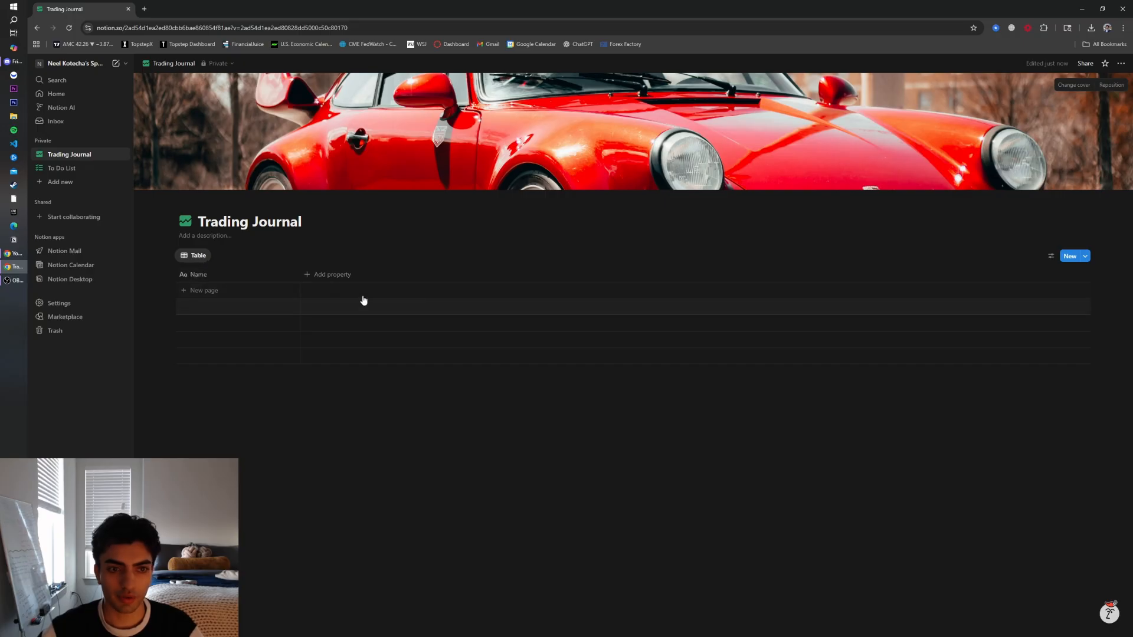
Add a first table row named NQ1!
{"action": "left_click", "coordinate": [204, 275]}
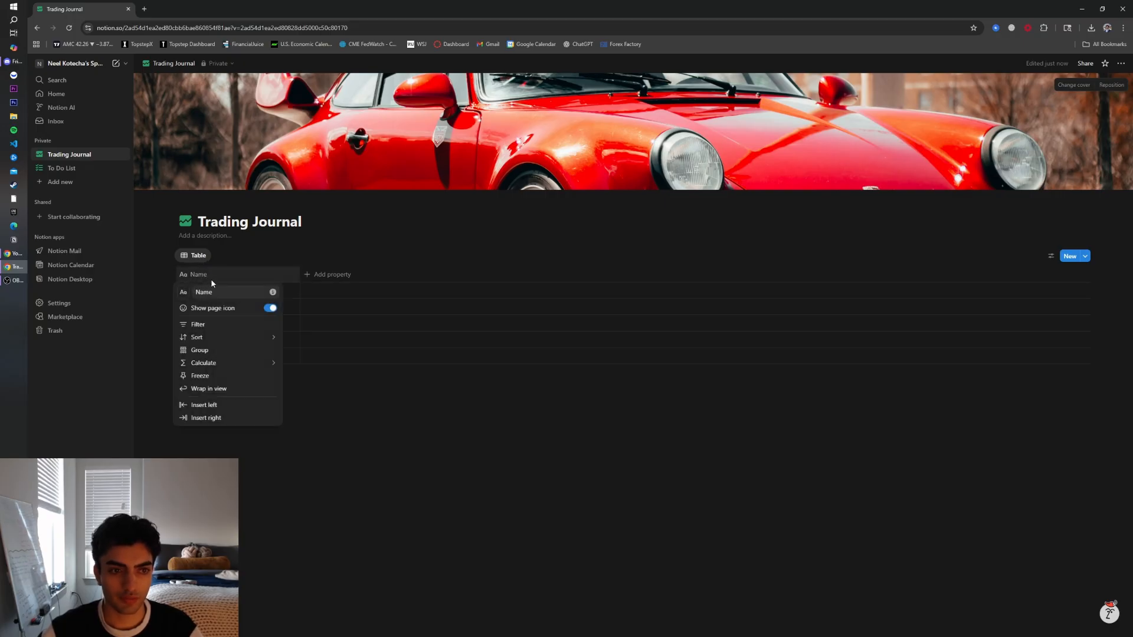
{"action": "left_click", "coordinate": [385, 404]}
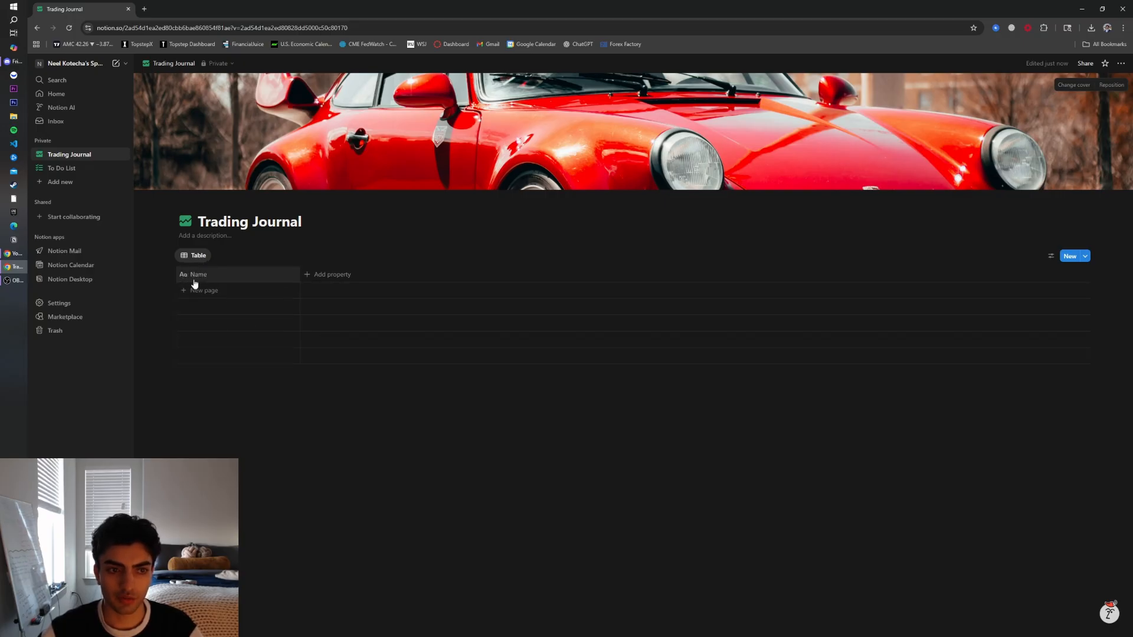
{"action": "left_click", "coordinate": [207, 290]}
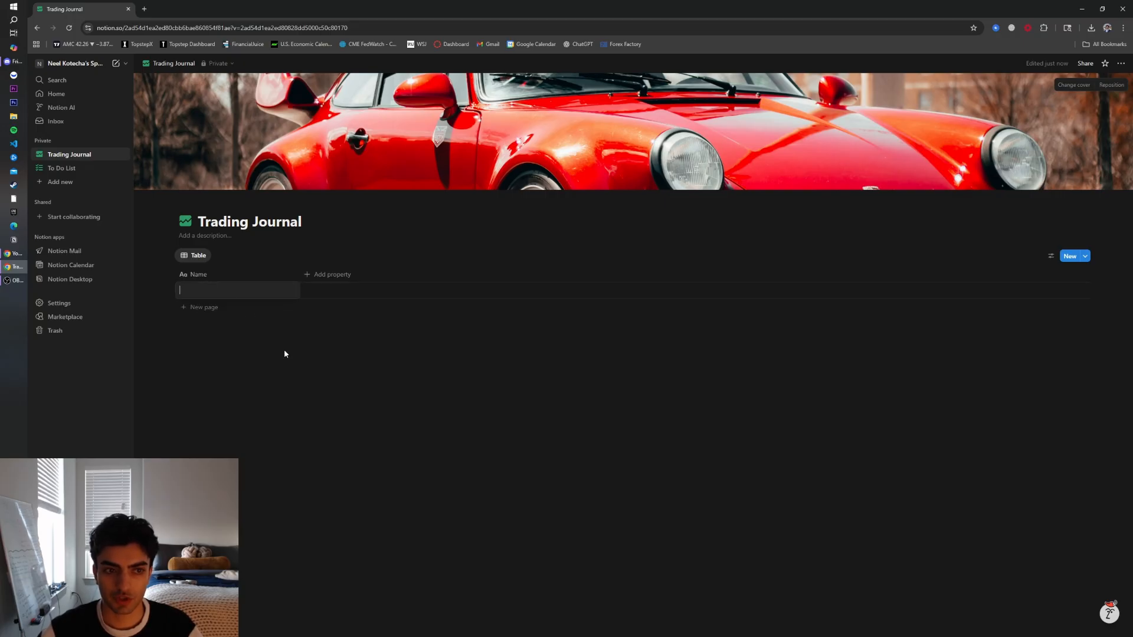
{"action": "left_click", "coordinate": [208, 308]}
{"action": "left_click", "coordinate": [228, 294]}
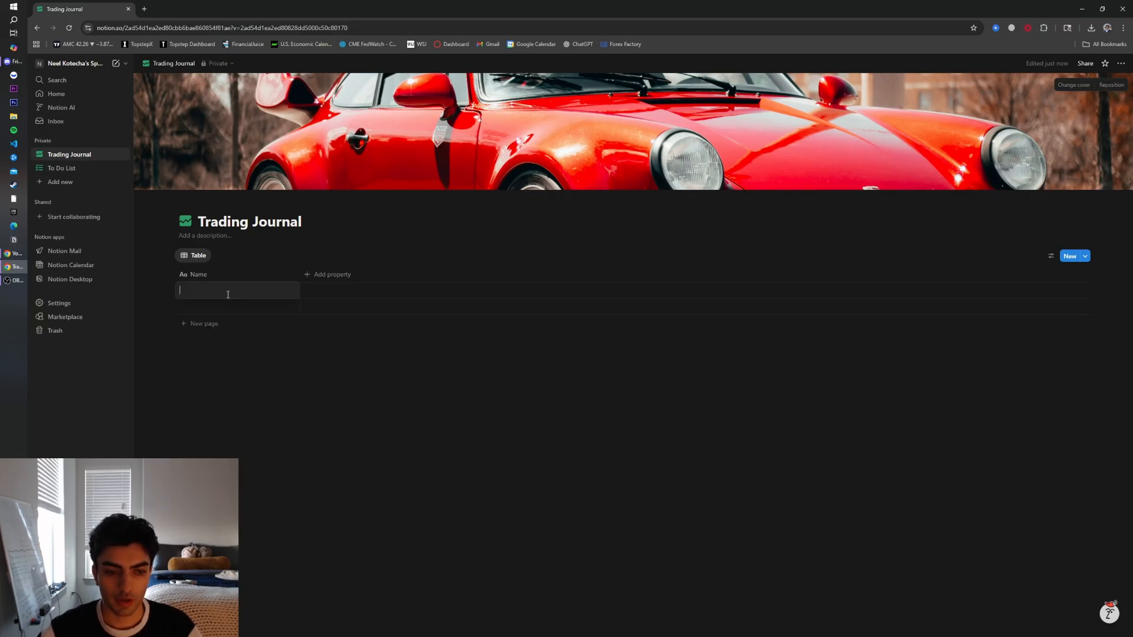
{"action": "type", "text": "NQ1!"}
{"action": "key", "text": "Down"}
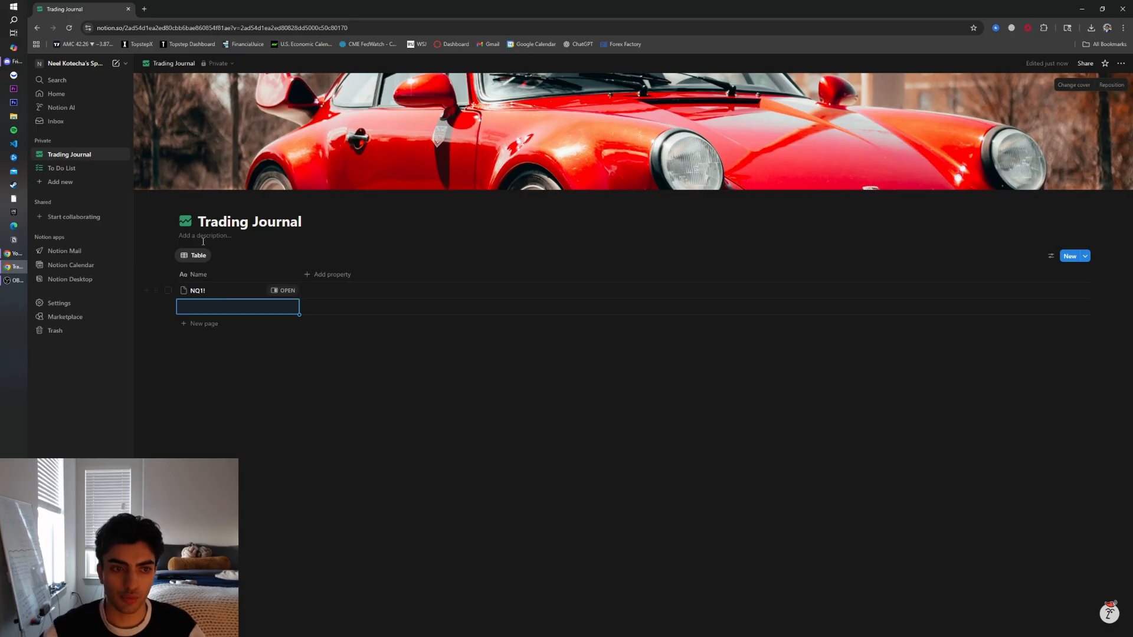
{"action": "left_click", "coordinate": [254, 275]}
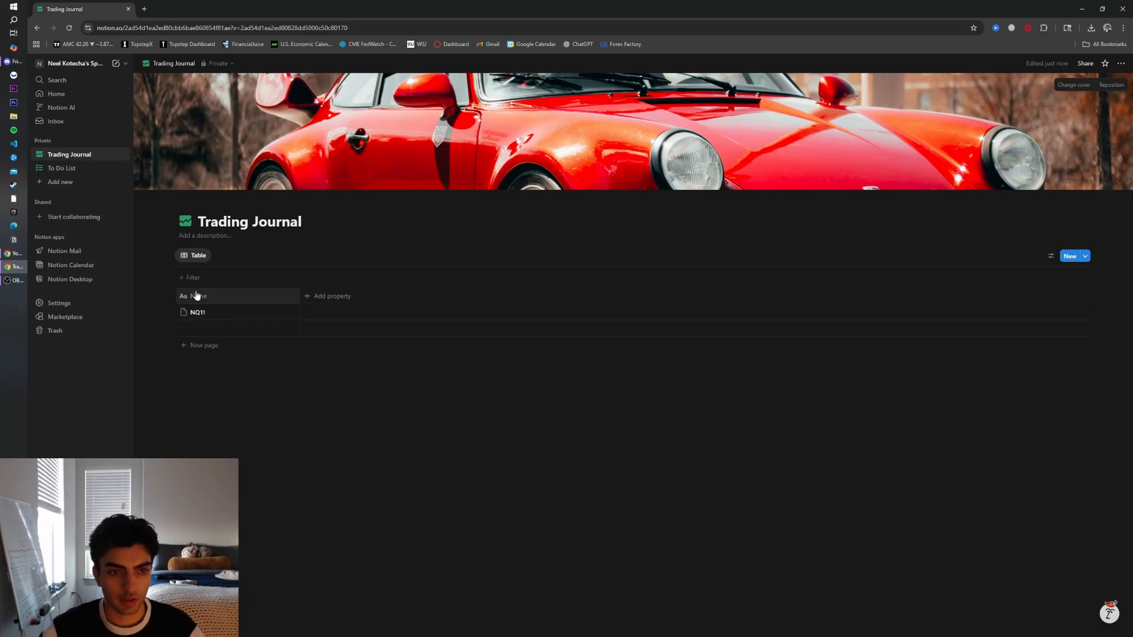
{"action": "key", "text": "Escape"}
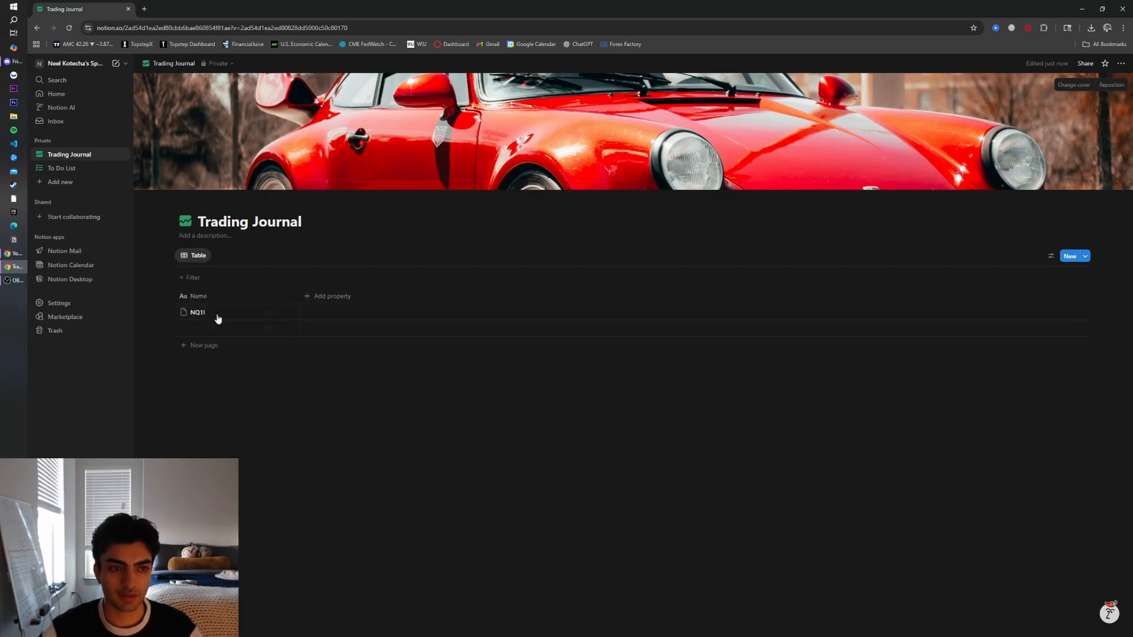
Rename the Name column to Index/Pair and give it a pair icon from an icon search for Pair
{"action": "left_click", "coordinate": [195, 298]}
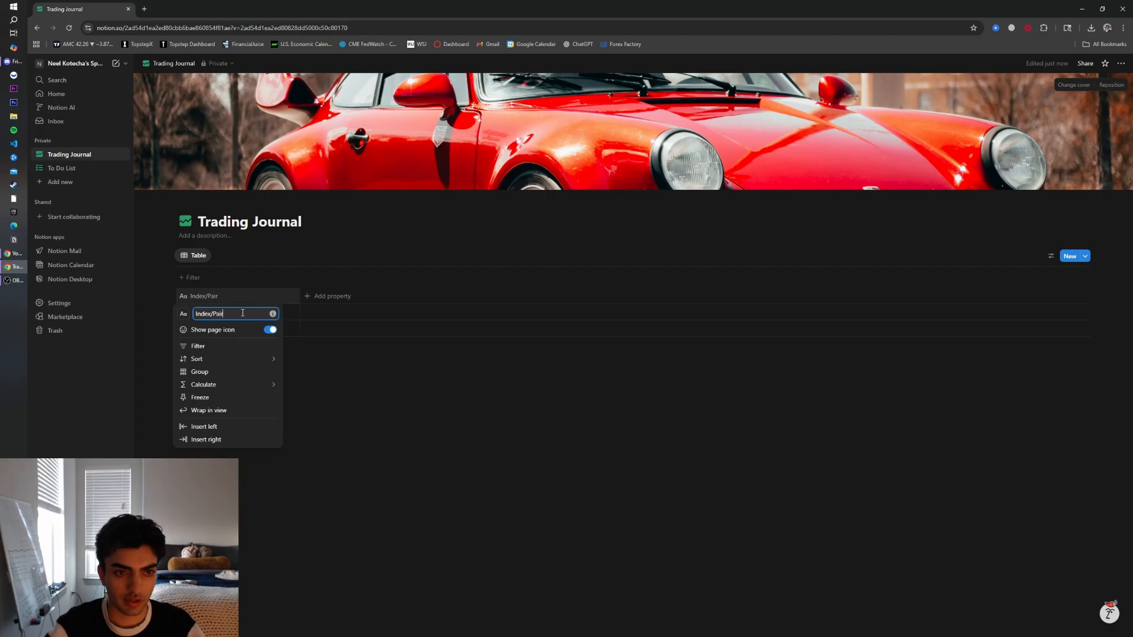
{"action": "left_click", "coordinate": [359, 387]}
{"action": "left_click", "coordinate": [187, 295]}
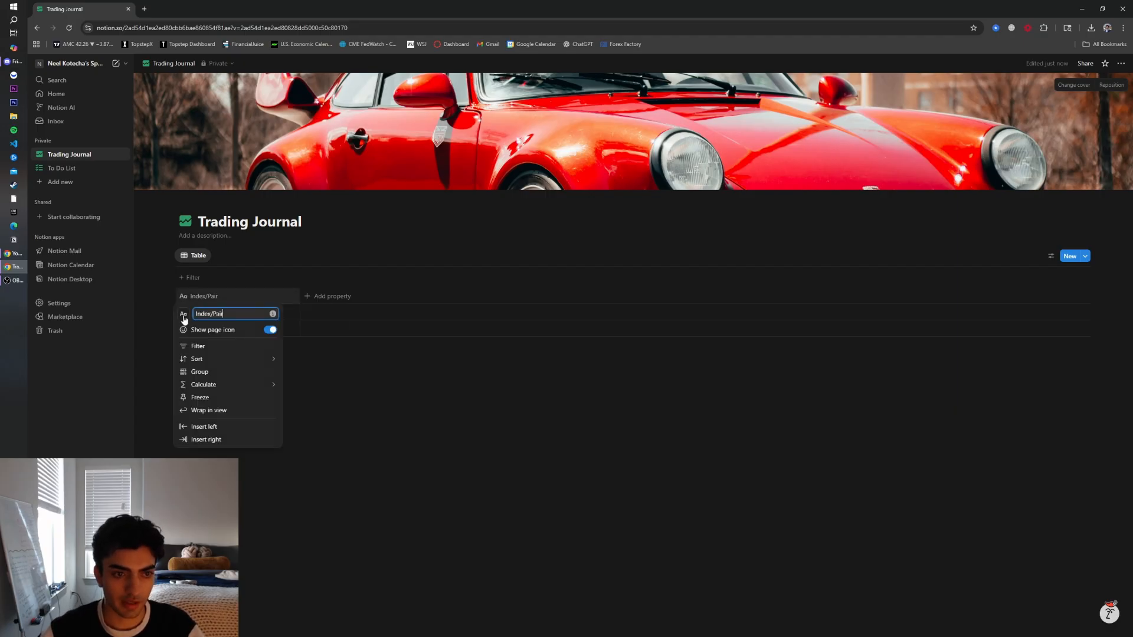
{"action": "left_click", "coordinate": [183, 313]}
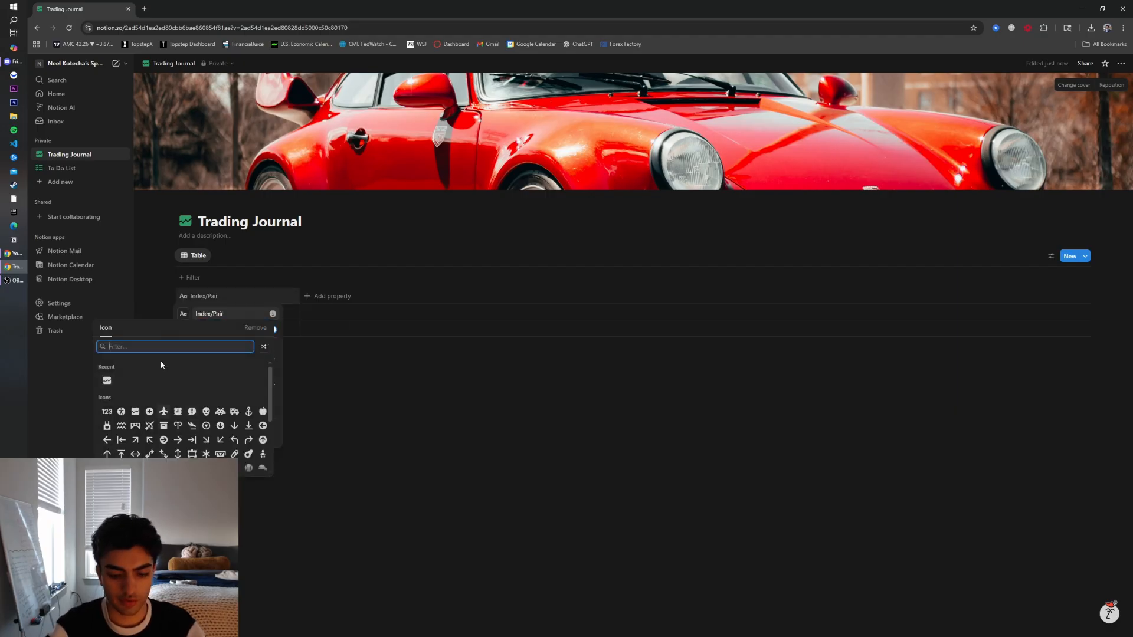
{"action": "type", "text": "Pair"}
{"action": "left_click", "coordinate": [107, 367]}
{"action": "key", "text": "Escape"}
Add two more table rows named NQ1! and ES1!
{"action": "left_click", "coordinate": [198, 329]}
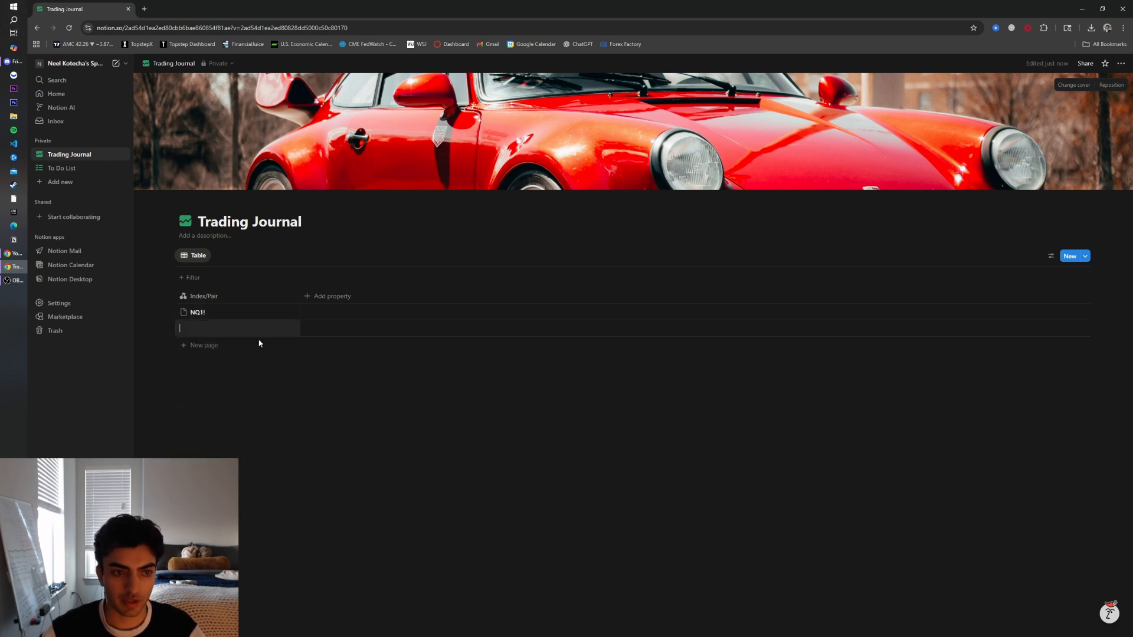
{"action": "type", "text": "NQ1!"}
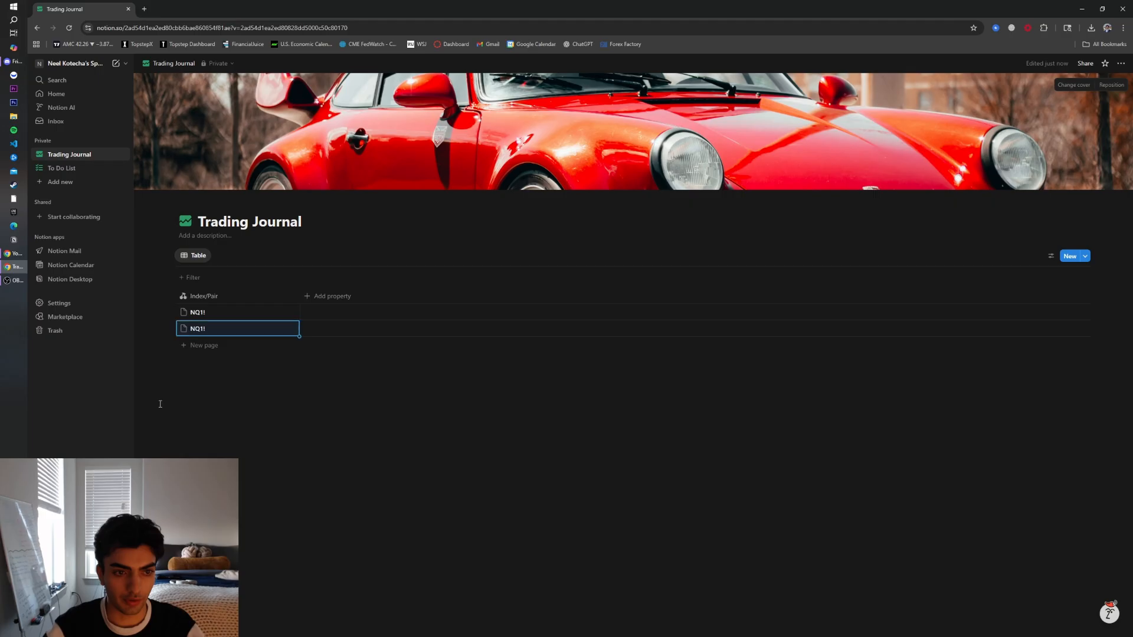
{"action": "left_click", "coordinate": [201, 344]}
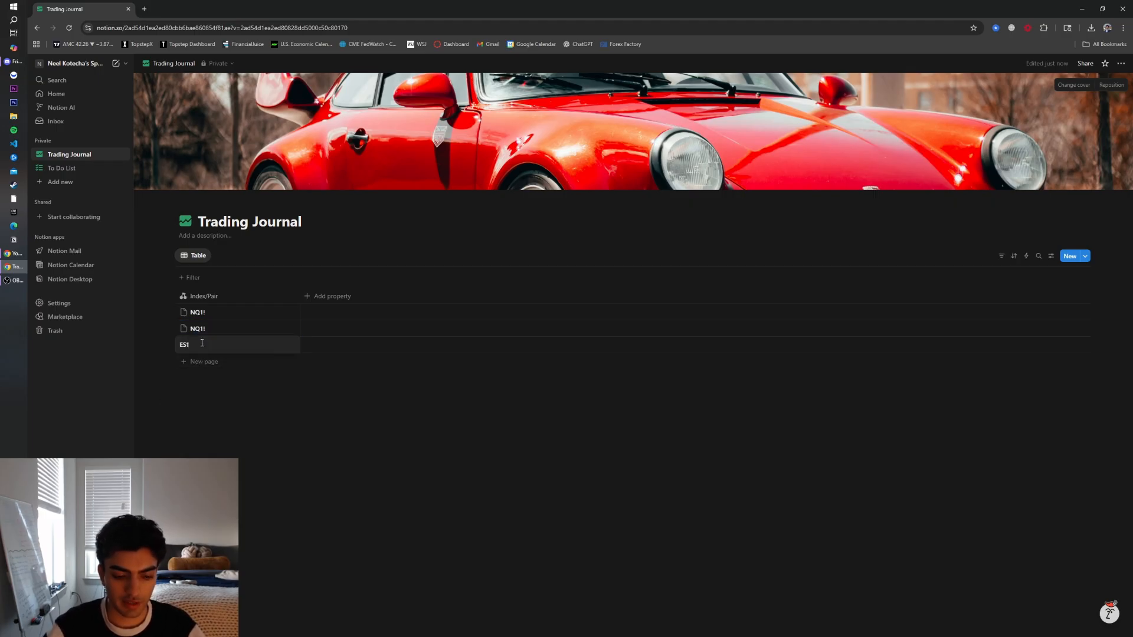
{"action": "key", "text": "Escape"}
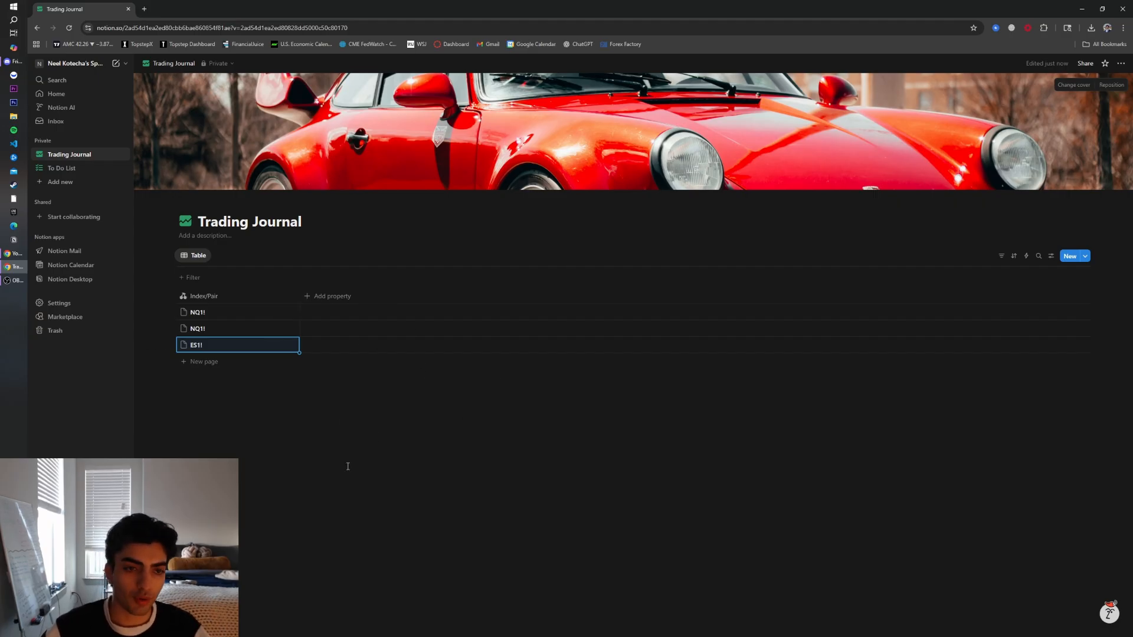
Add a Multi-select property and name it Confluences
{"action": "left_click", "coordinate": [333, 297]}
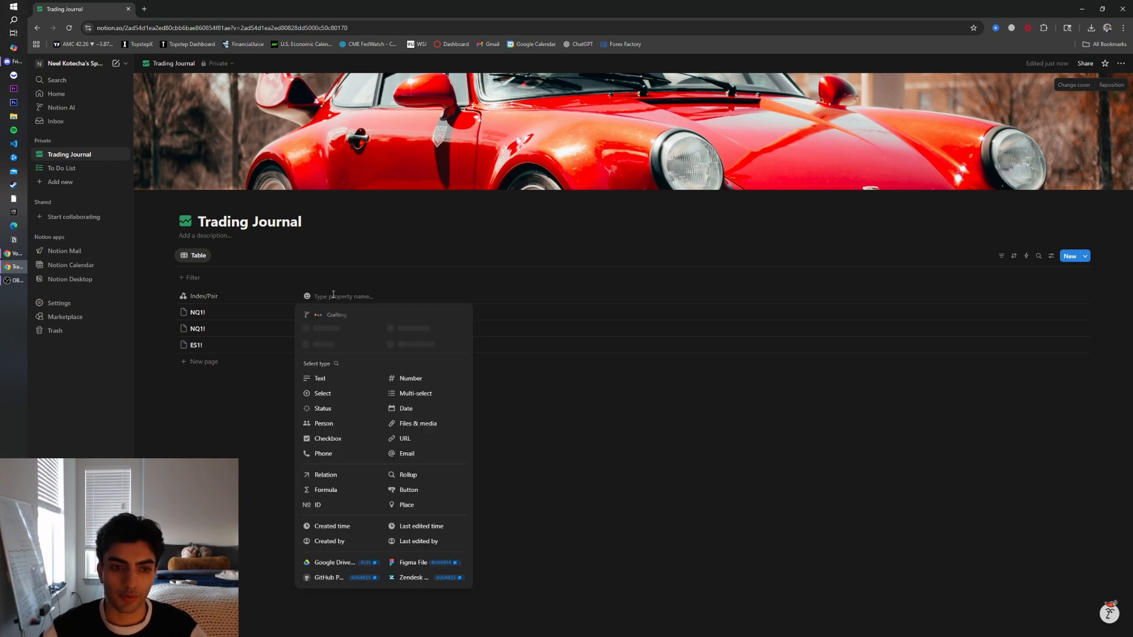
{"action": "left_click", "coordinate": [413, 394]}
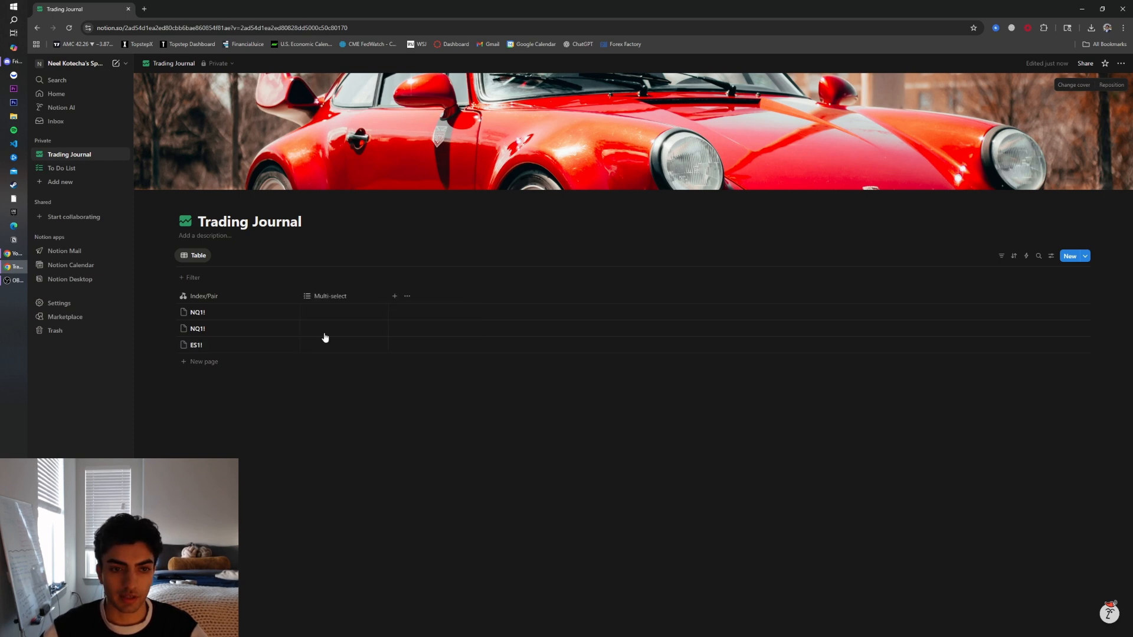
{"action": "left_click", "coordinate": [342, 296]}
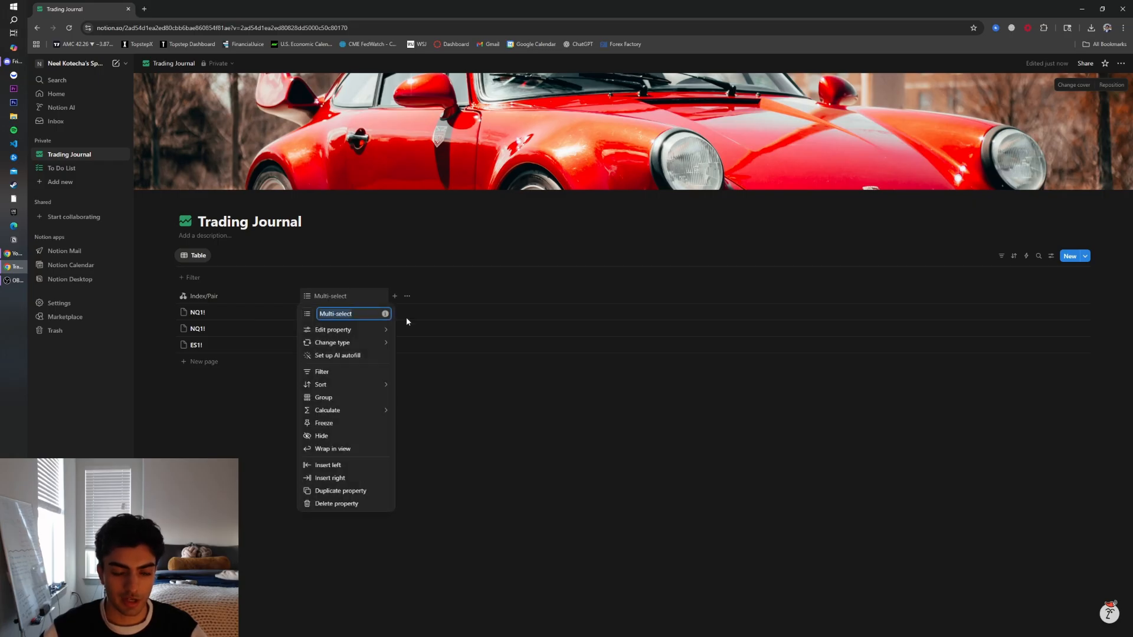
{"action": "type", "text": "COn"}
{"action": "key", "text": "BackSpace"}
{"action": "key", "text": "BackSpace"}
{"action": "type", "text": "onfluences"}
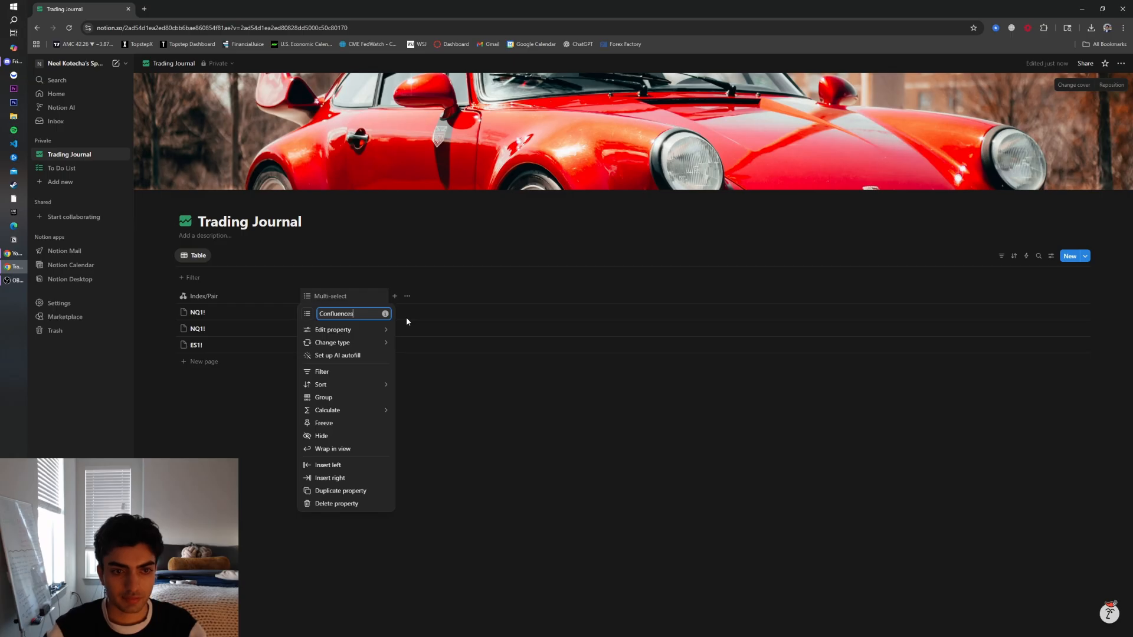
{"action": "left_click", "coordinate": [416, 426]}
{"action": "left_click", "coordinate": [346, 315]}
{"action": "left_click", "coordinate": [426, 420]}
{"action": "left_click", "coordinate": [328, 317]}
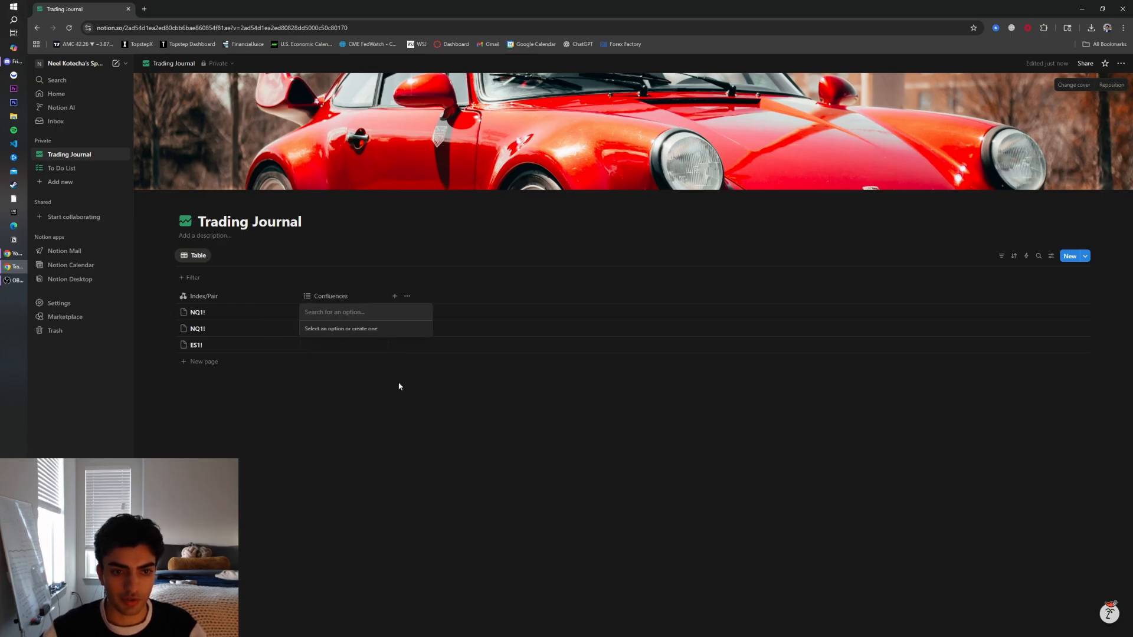
{"action": "key", "text": "Escape"}
Add the options Liquidity, iFVG, CISD and EQH/L to the Confluences property
{"action": "left_click", "coordinate": [347, 295]}
{"action": "mouse_move", "coordinate": [353, 334]}
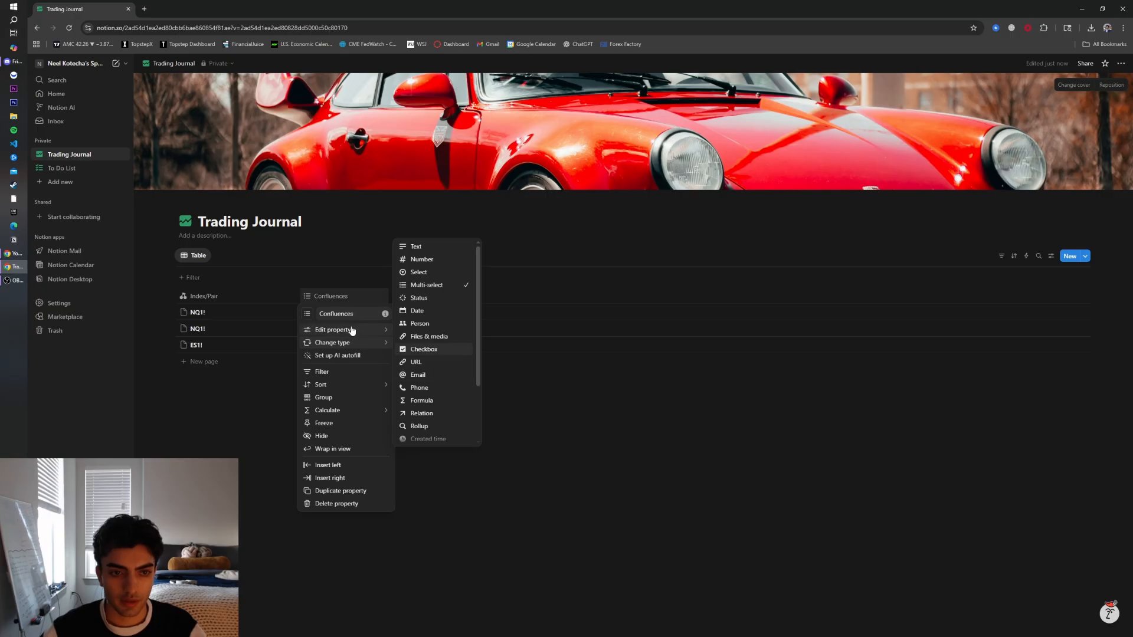
{"action": "left_click", "coordinate": [409, 381]}
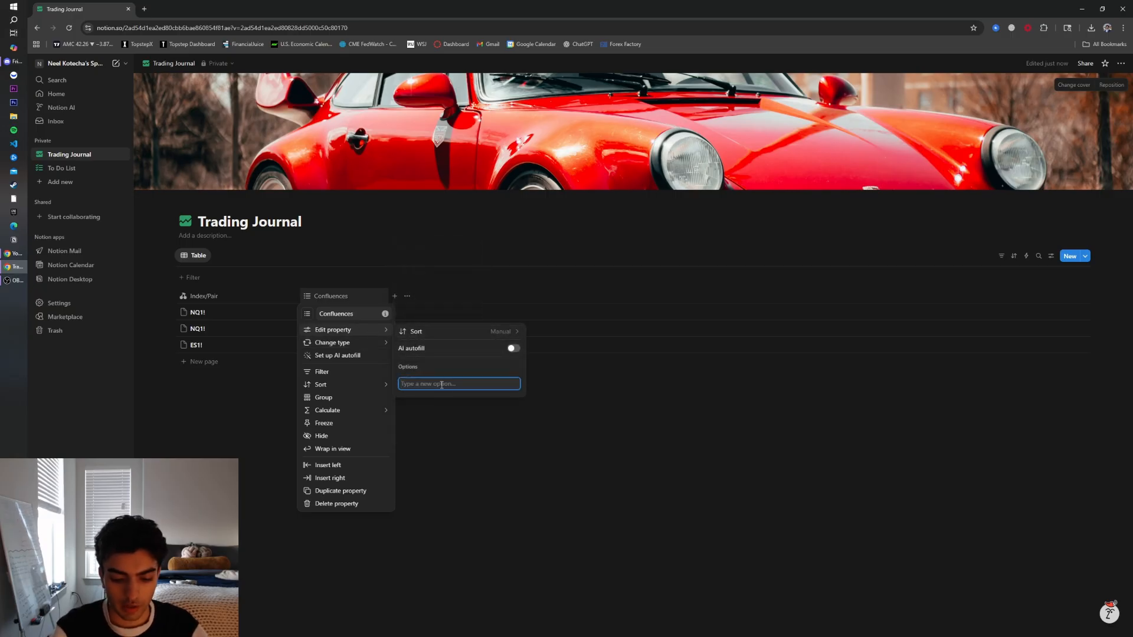
{"action": "type", "text": "Liquidi"}
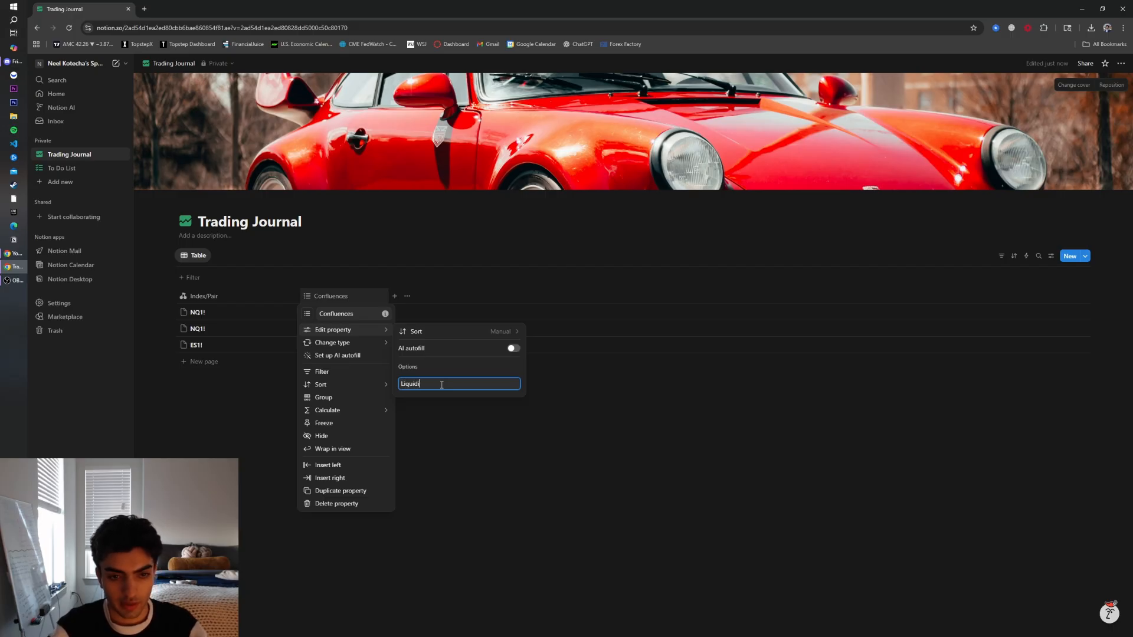
{"action": "type", "text": "ty"}
{"action": "key", "text": "Return"}
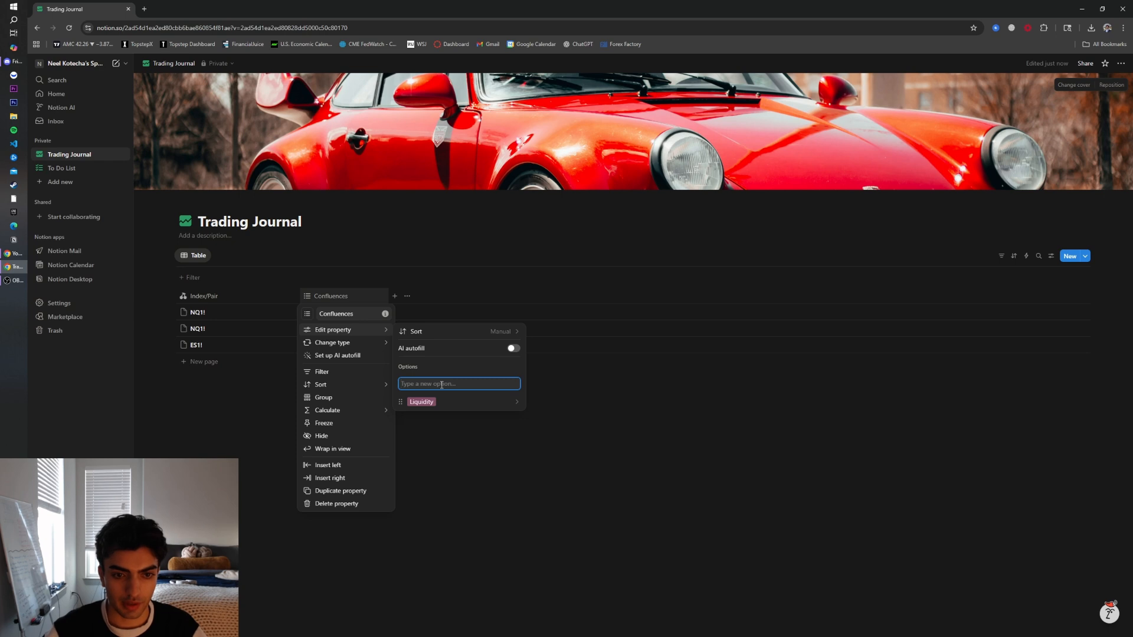
{"action": "type", "text": "IF"}
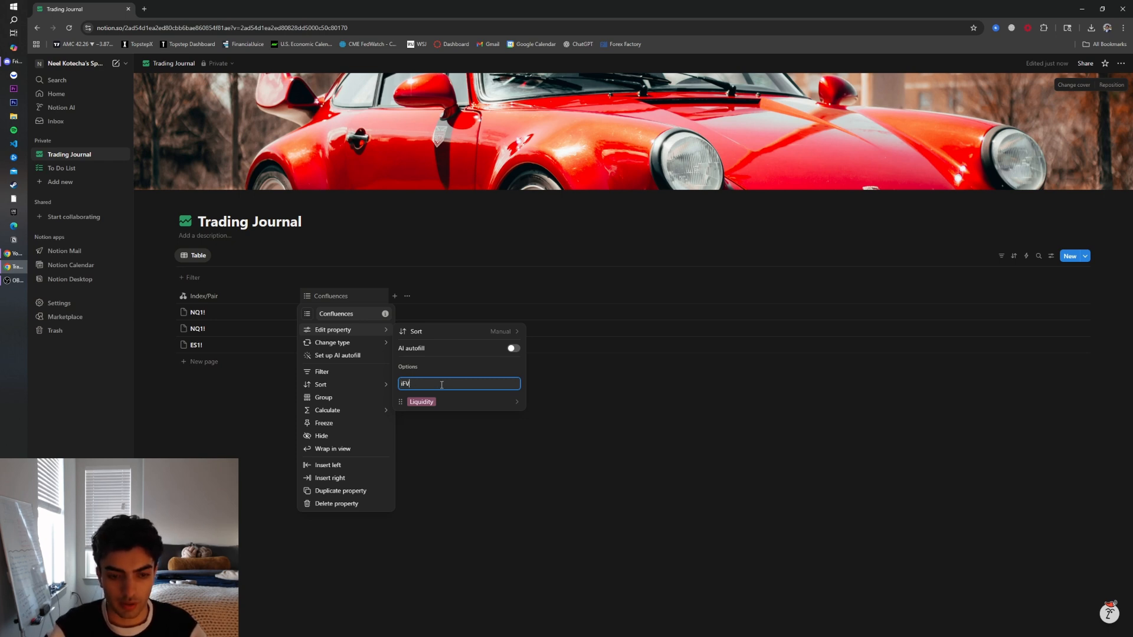
{"action": "type", "text": "VG"}
{"action": "key", "text": "Return"}
{"action": "type", "text": "CISD"}
{"action": "key", "text": "Return"}
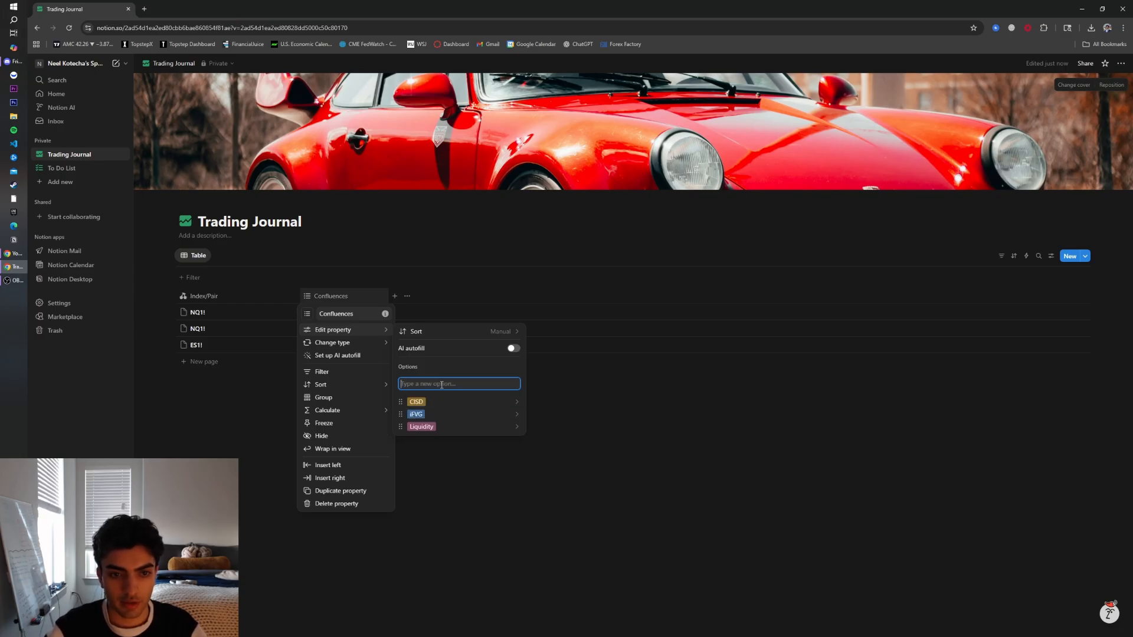
{"action": "type", "text": "EQH/L"}
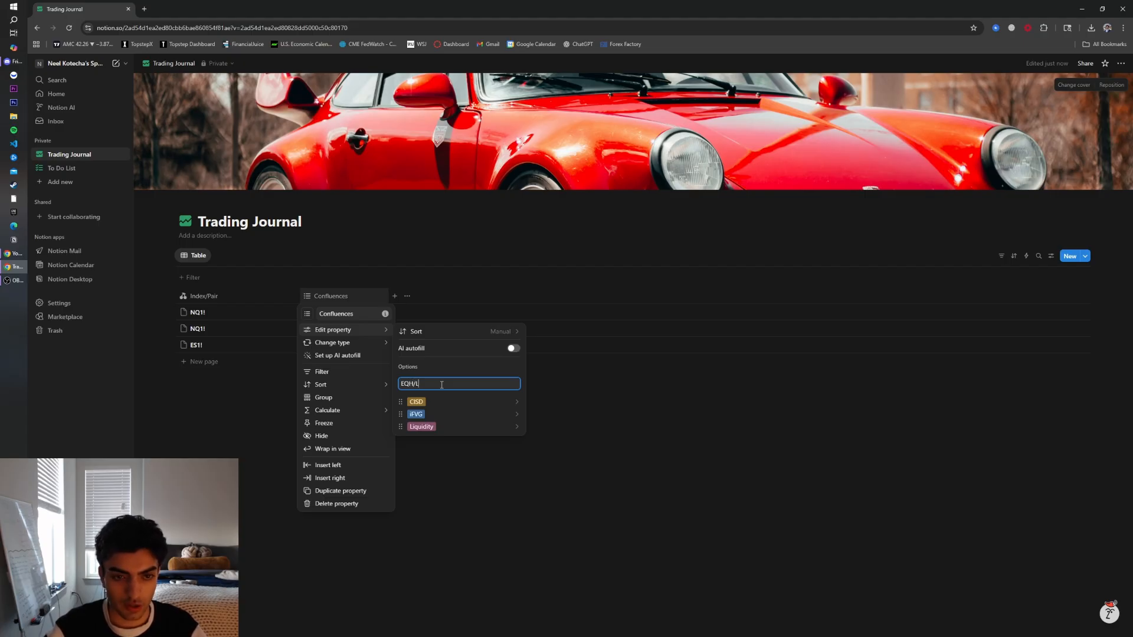
{"action": "key", "text": "Return"}
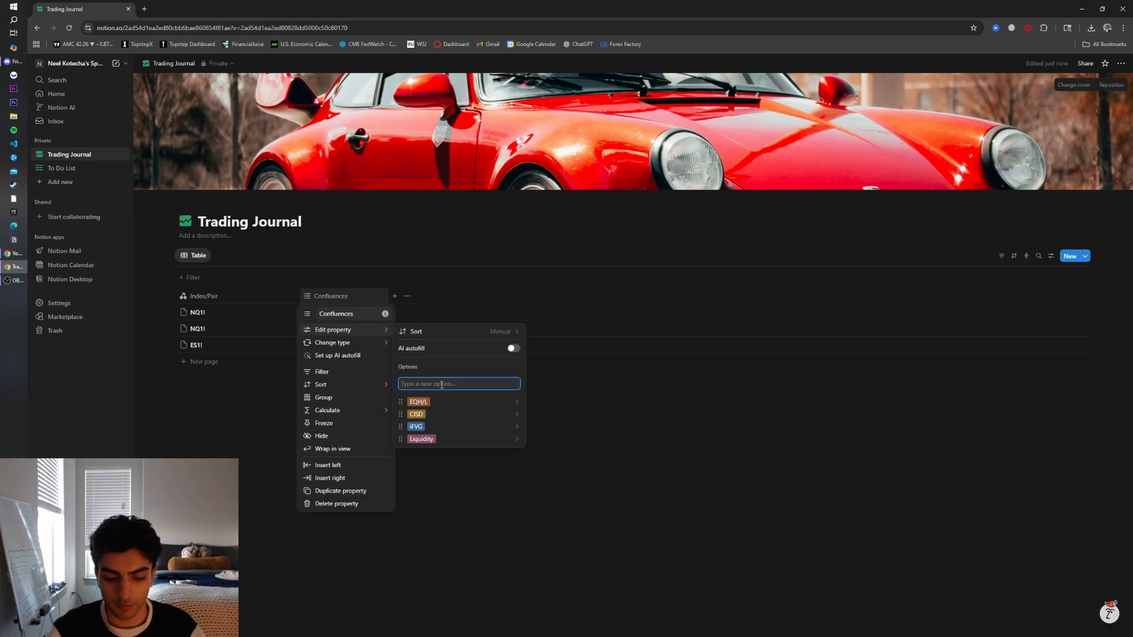
Add the options FVG, Order Blocks, NWOG and NDOG to the Confluences property
{"action": "type", "text": "FVG"}
{"action": "key", "text": "Return"}
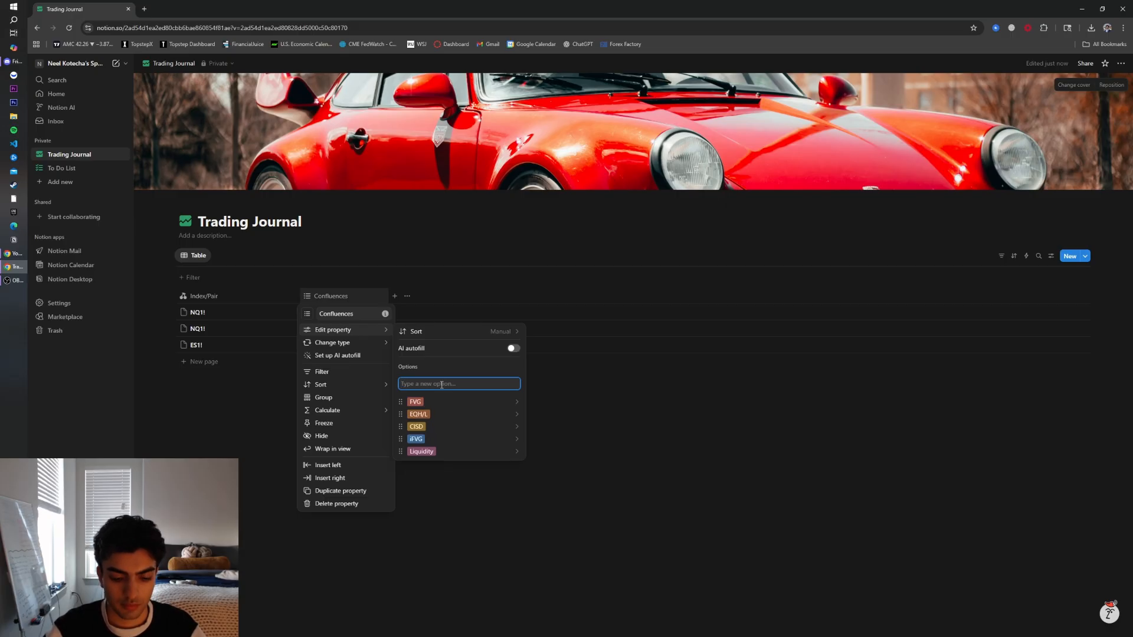
{"action": "type", "text": "Order Blocks"}
{"action": "key", "text": "Return"}
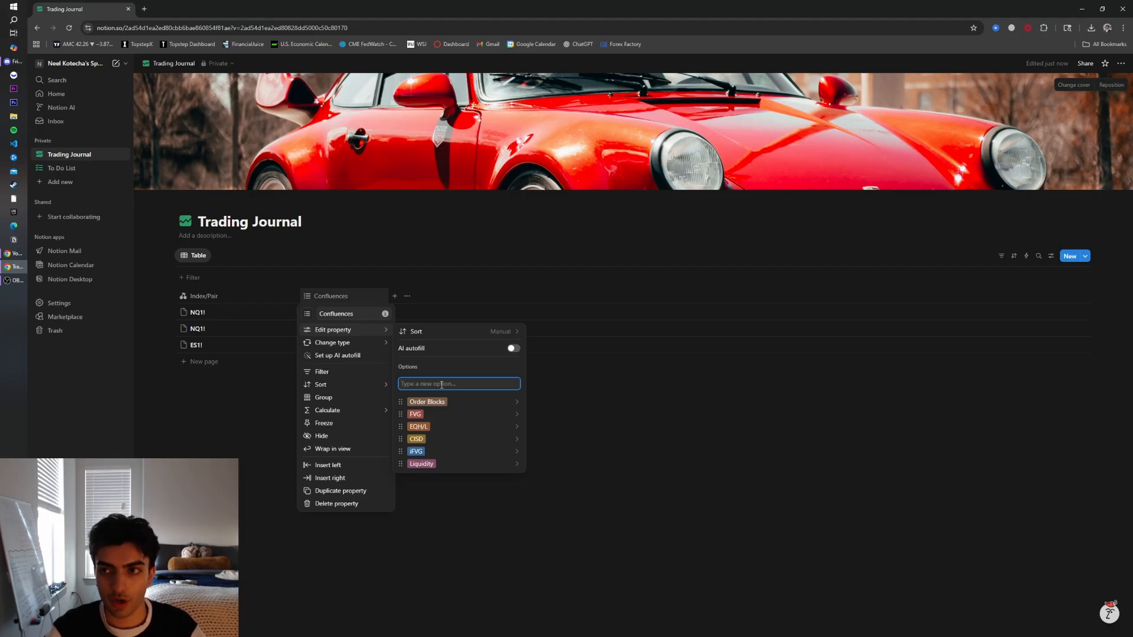
{"action": "type", "text": "N"}
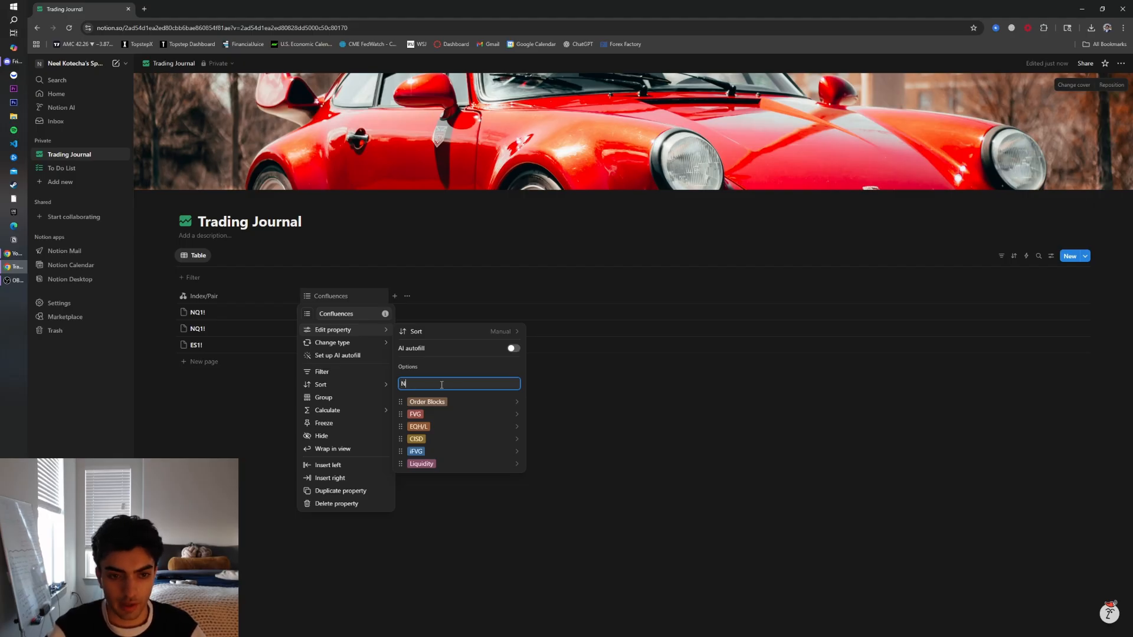
{"action": "type", "text": "WOG"}
{"action": "key", "text": "Return"}
{"action": "type", "text": "NDO"}
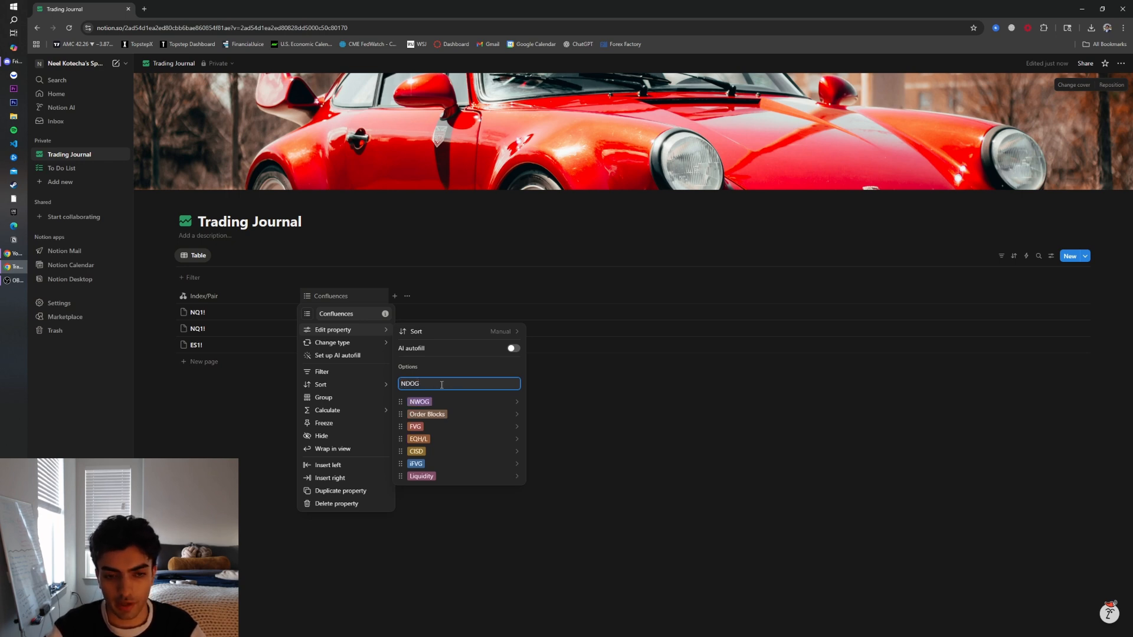
{"action": "key", "text": "Return"}
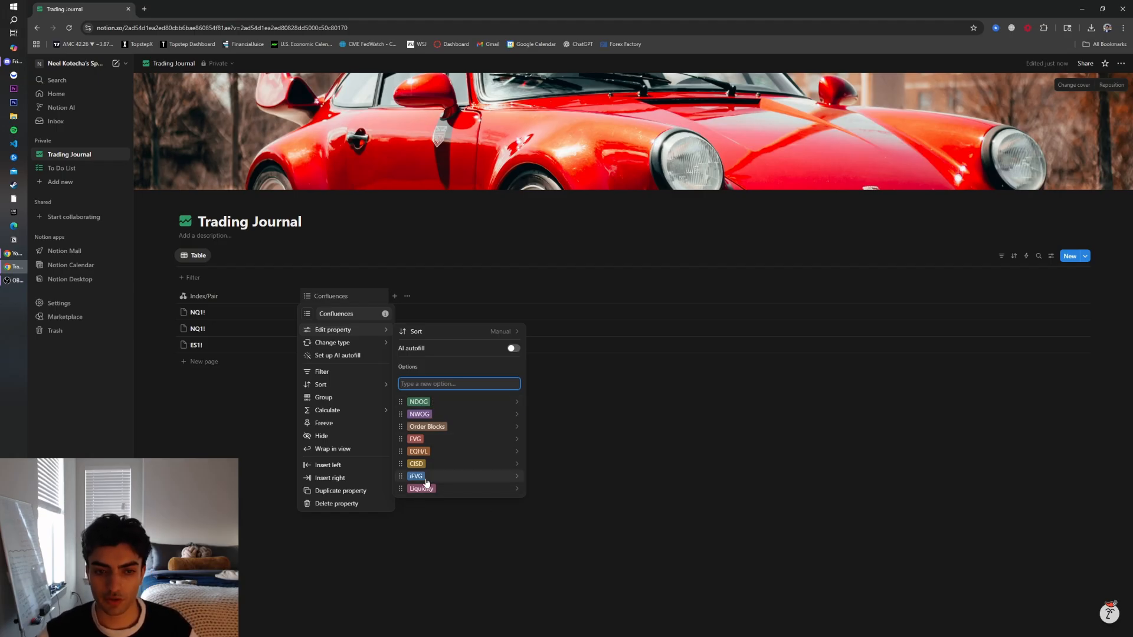
{"action": "mouse_move", "coordinate": [348, 410]}
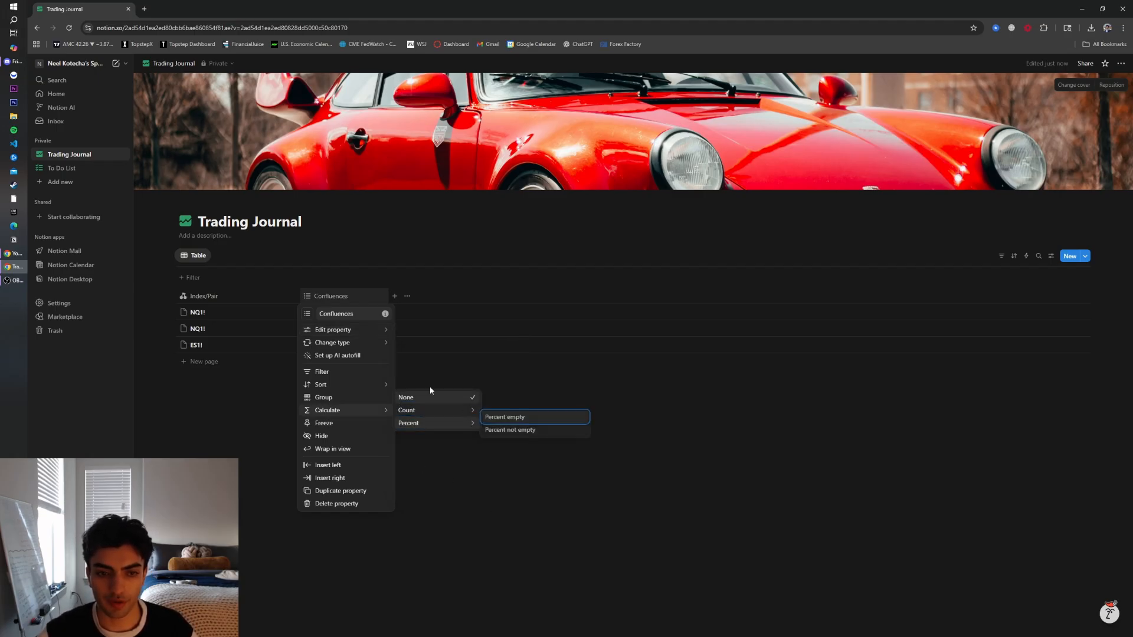
{"action": "left_click", "coordinate": [207, 318]}
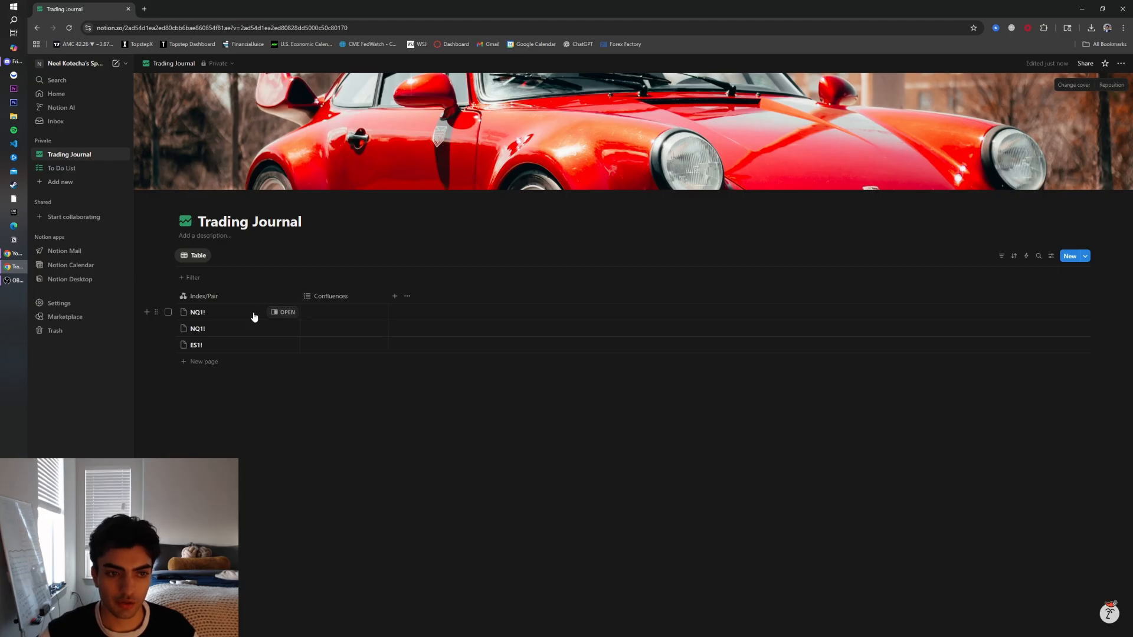
Tag the first NQ1! row's Confluences with Liquidity, iFVG, CISD and EQH/L
{"action": "left_click", "coordinate": [327, 316]}
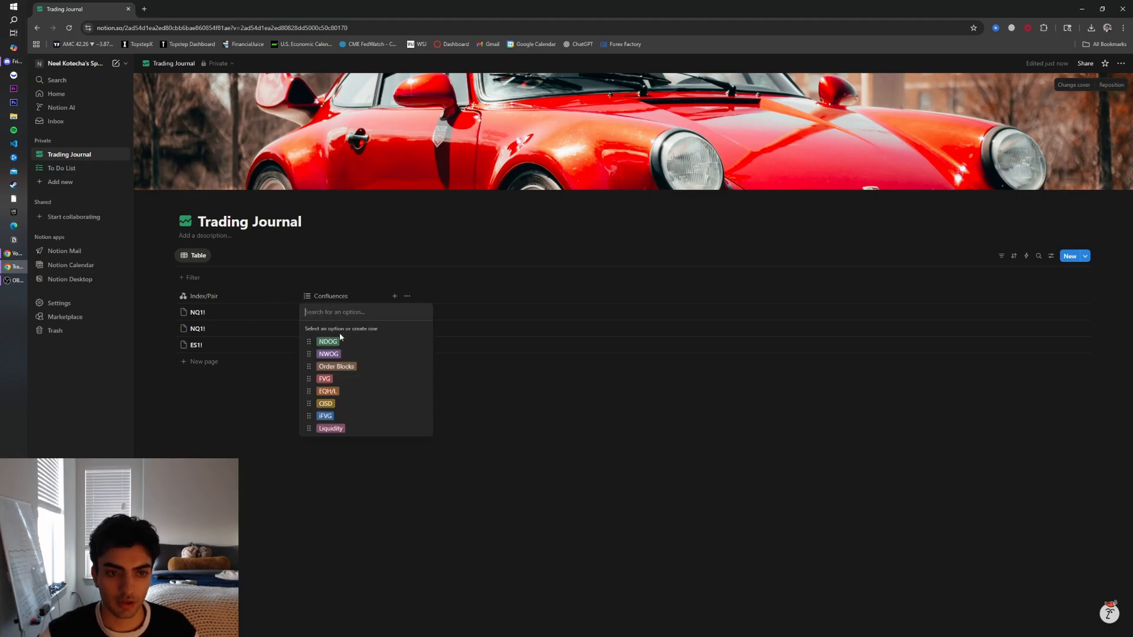
{"action": "left_click", "coordinate": [339, 435]}
{"action": "left_click", "coordinate": [346, 421]}
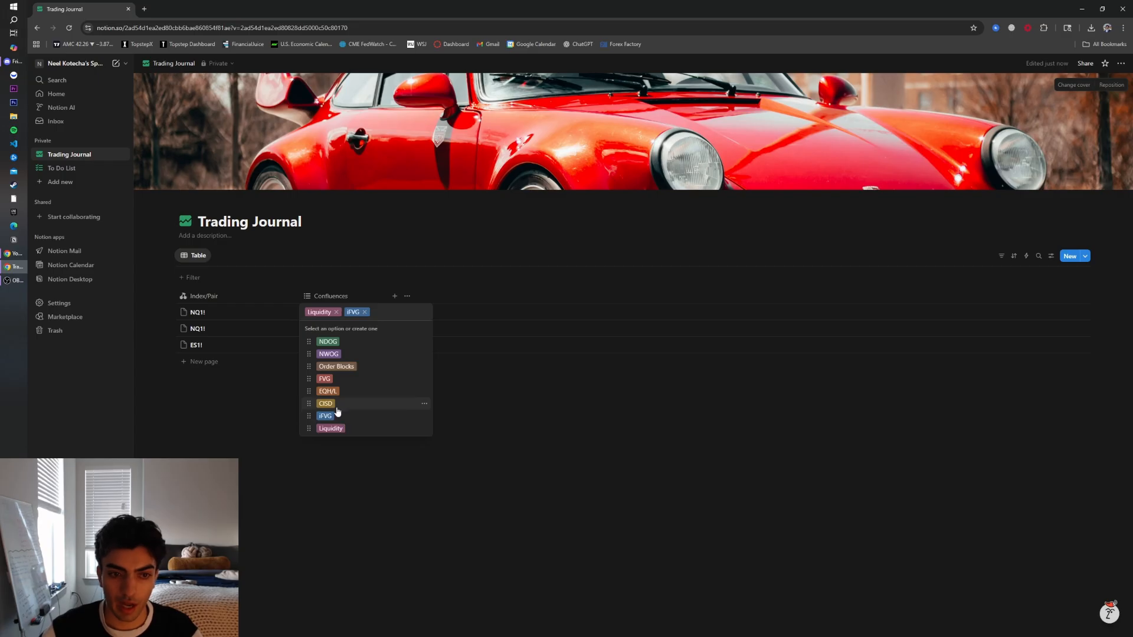
{"action": "left_click", "coordinate": [338, 405]}
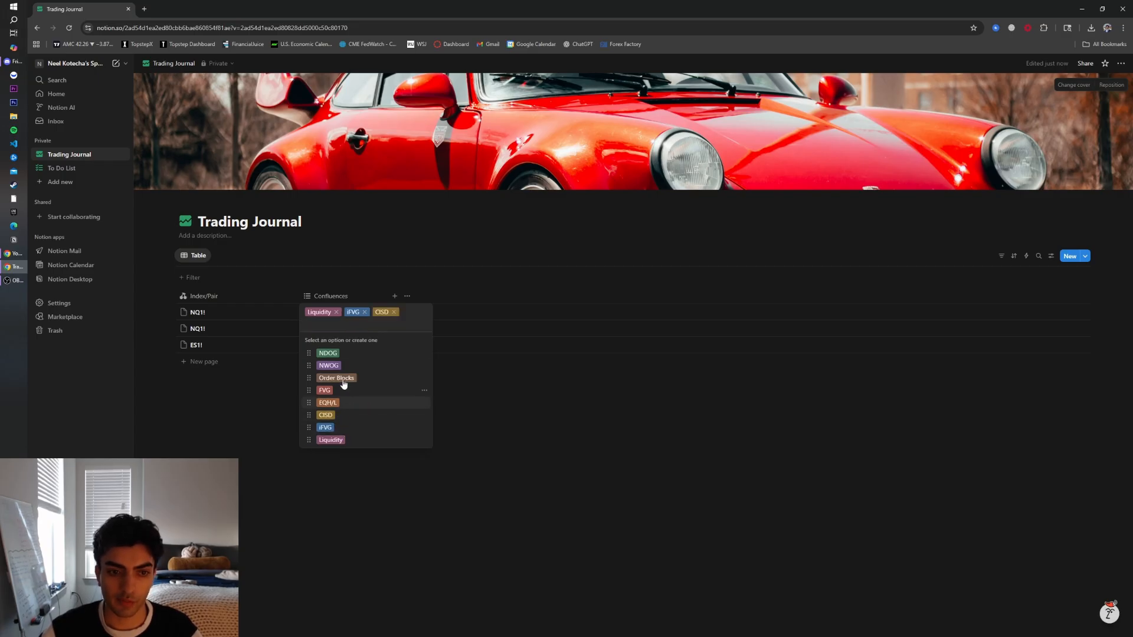
{"action": "left_click", "coordinate": [345, 405]}
{"action": "key", "text": "Escape"}
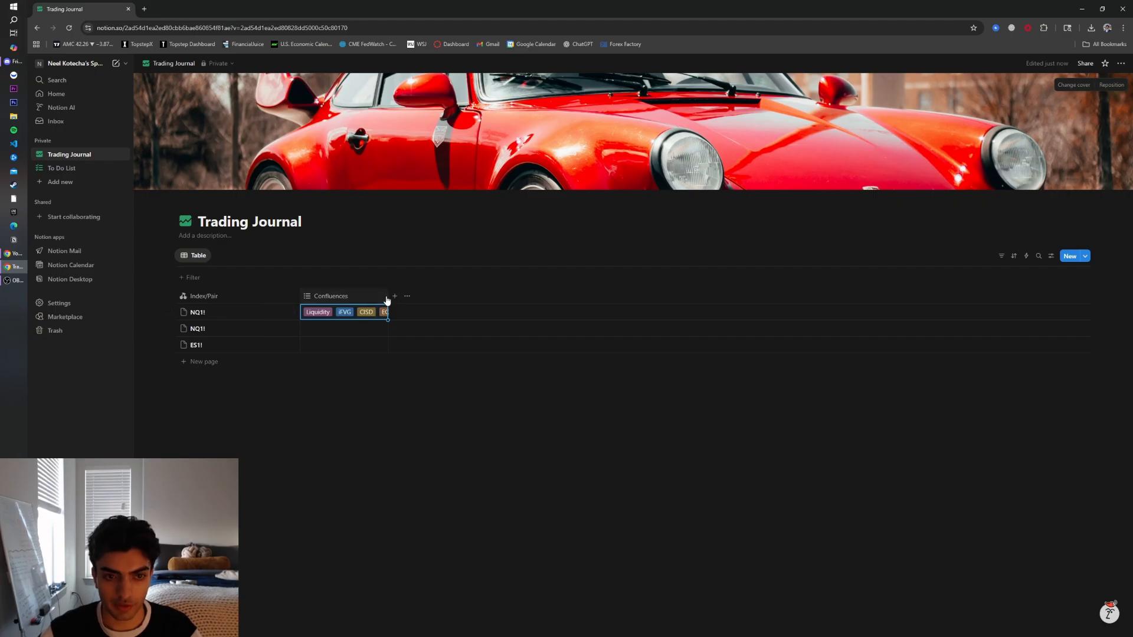
Widen the Confluences column and add a new Select property after it
{"action": "left_click_drag", "start_coordinate": [388, 298], "coordinate": [410, 298]}
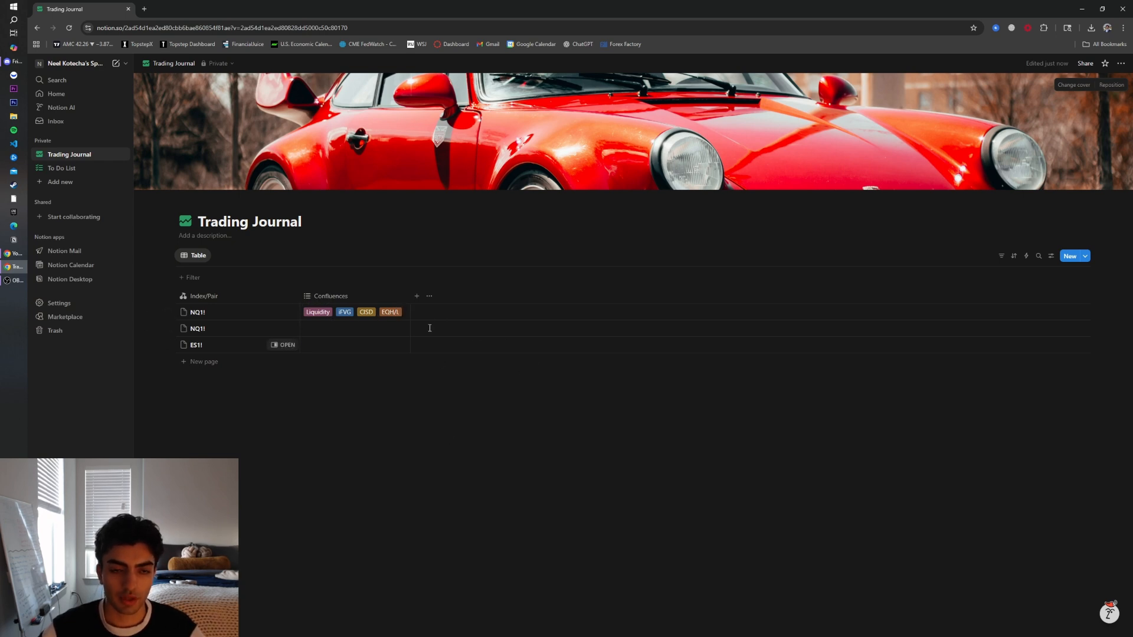
{"action": "left_click", "coordinate": [417, 295]}
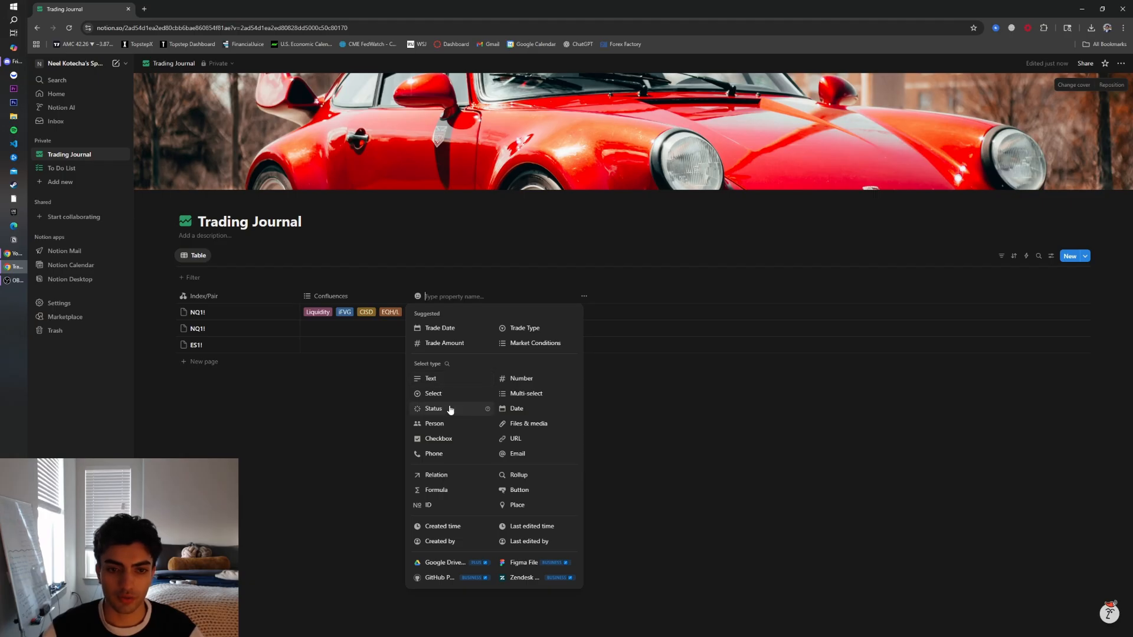
{"action": "left_click", "coordinate": [435, 393]}
{"action": "left_click", "coordinate": [428, 317]}
{"action": "left_click", "coordinate": [474, 382]}
{"action": "left_click", "coordinate": [423, 297]}
{"action": "left_click", "coordinate": [466, 334]}
{"action": "left_click", "coordinate": [525, 384]}
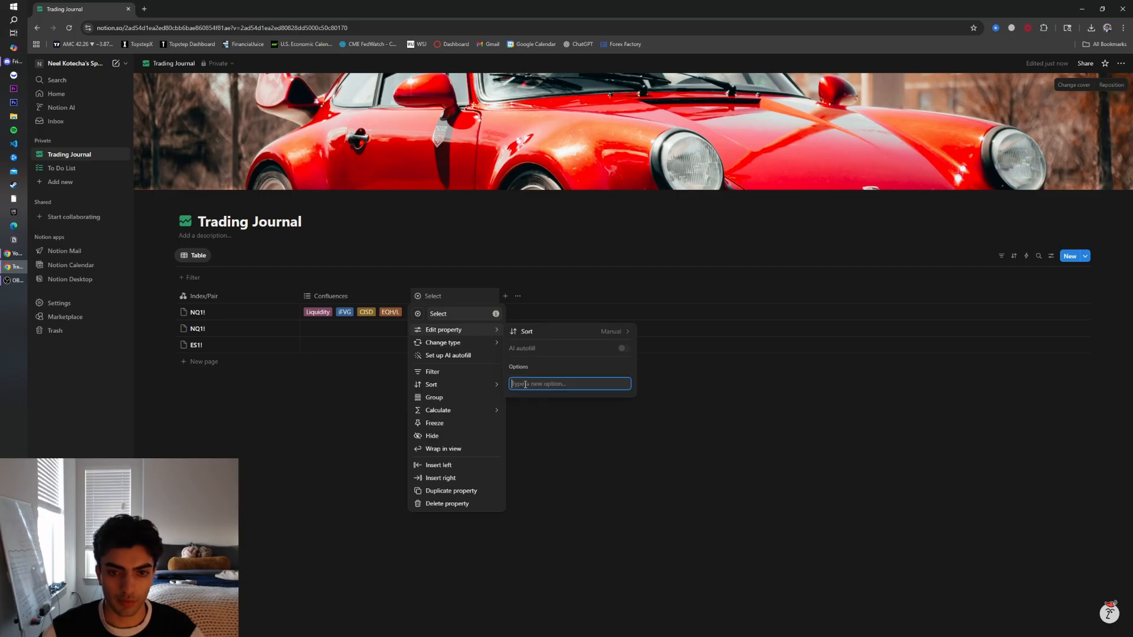
Add the options WIN, LOSS, BE and Stopped in Profit to the new Select property
{"action": "type", "text": "WIN"}
{"action": "key", "text": "Return"}
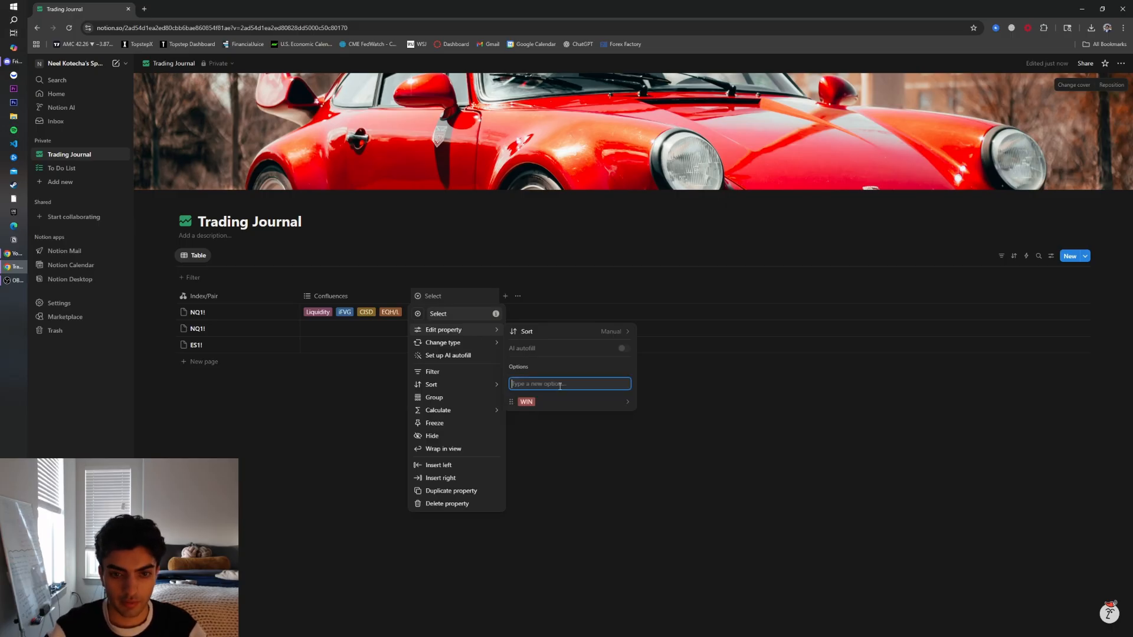
{"action": "type", "text": "LOSS"}
{"action": "key", "text": "Return"}
{"action": "type", "text": "BE"}
{"action": "key", "text": "Return"}
{"action": "type", "text": "Stopped in Profit"}
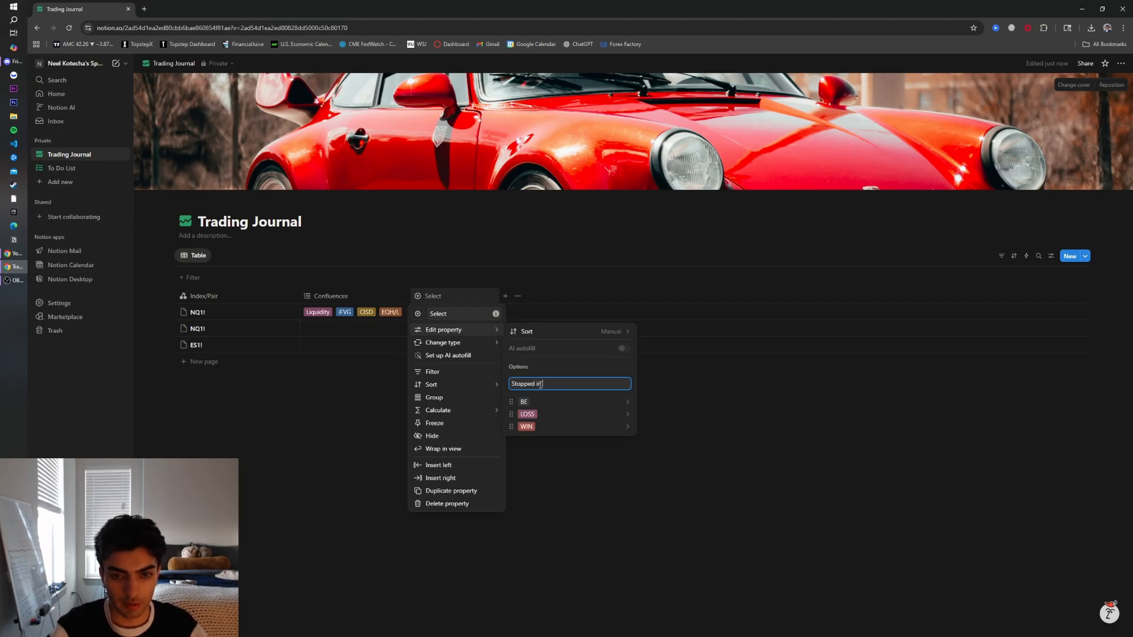
{"action": "key", "text": "Return"}
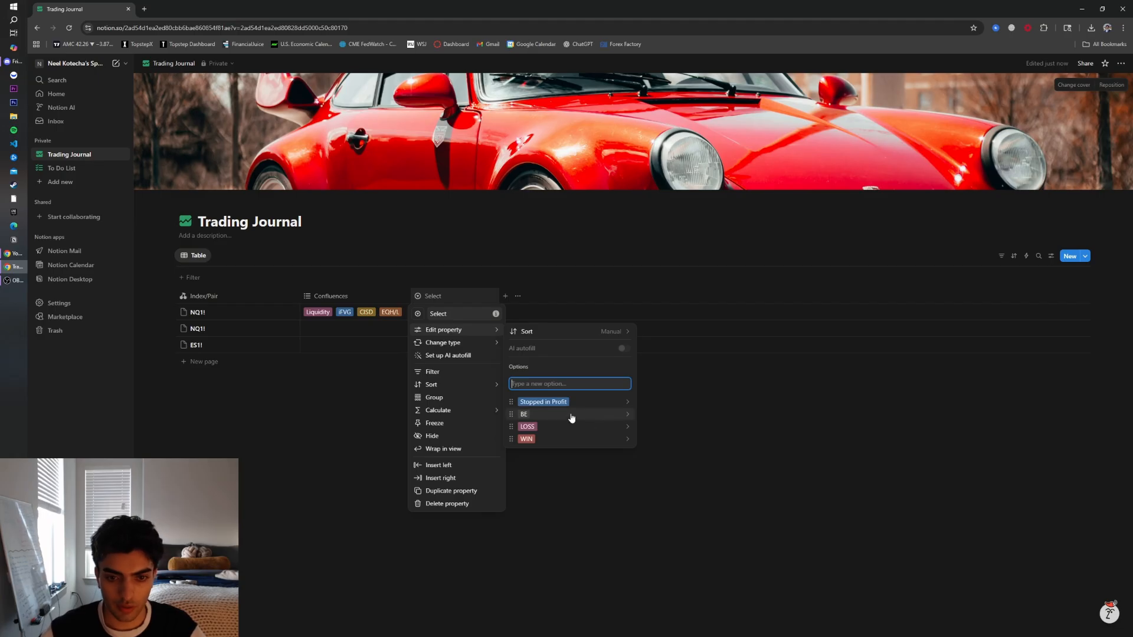
Color the LOSS option red, the WIN option green and the BE option yellow
{"action": "left_click", "coordinate": [629, 414]}
{"action": "left_click", "coordinate": [625, 407]}
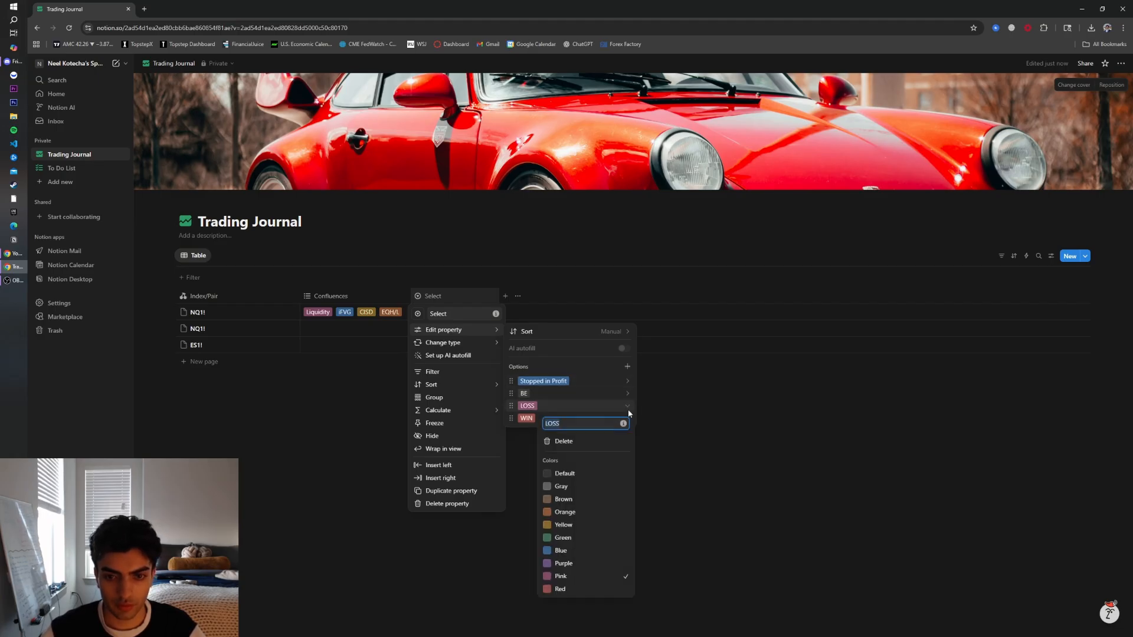
{"action": "left_click", "coordinate": [564, 589]}
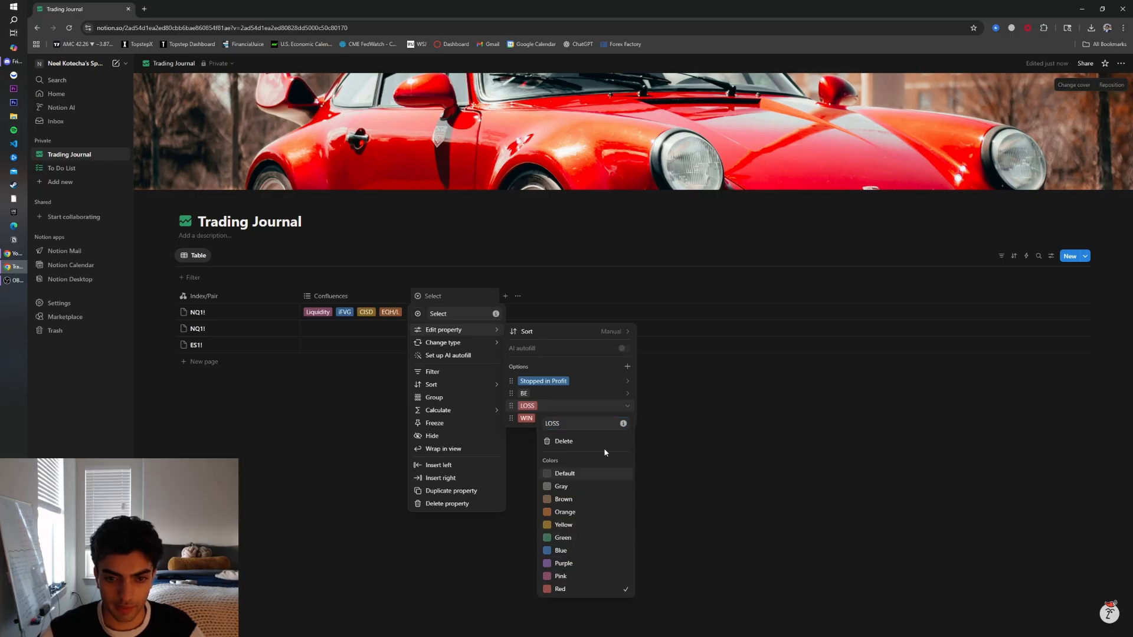
{"action": "key", "text": "Escape"}
{"action": "left_click", "coordinate": [627, 418]}
{"action": "left_click", "coordinate": [575, 552]}
{"action": "key", "text": "Escape"}
{"action": "left_click", "coordinate": [627, 394]}
{"action": "left_click", "coordinate": [564, 512]}
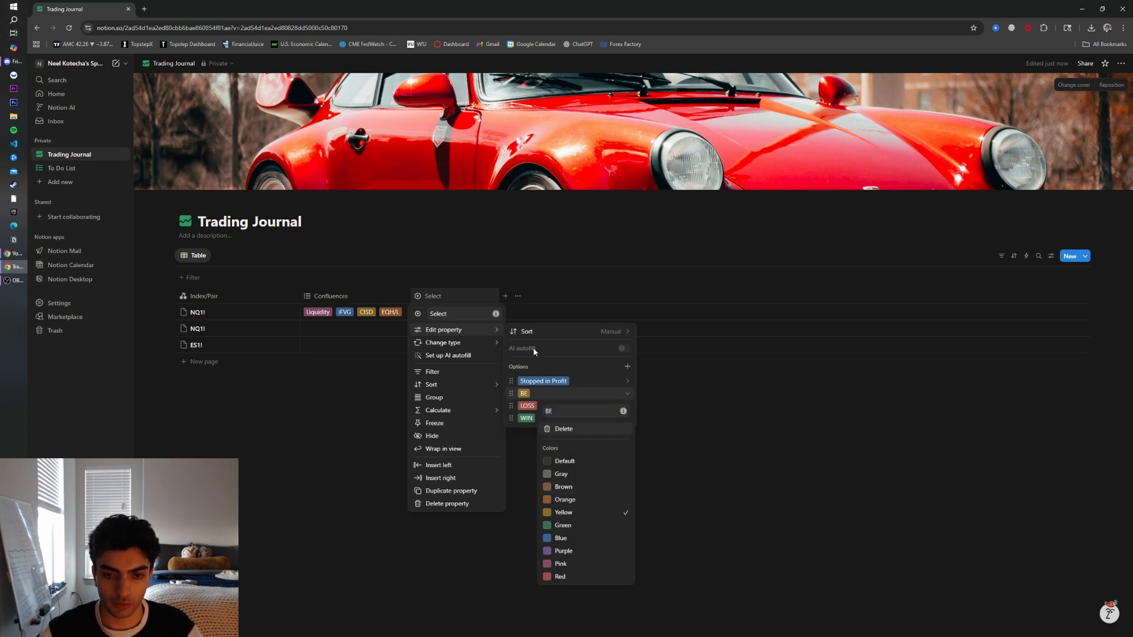
Rename the Select property to Outcome
{"action": "left_click", "coordinate": [532, 313]}
{"action": "left_click", "coordinate": [439, 311]}
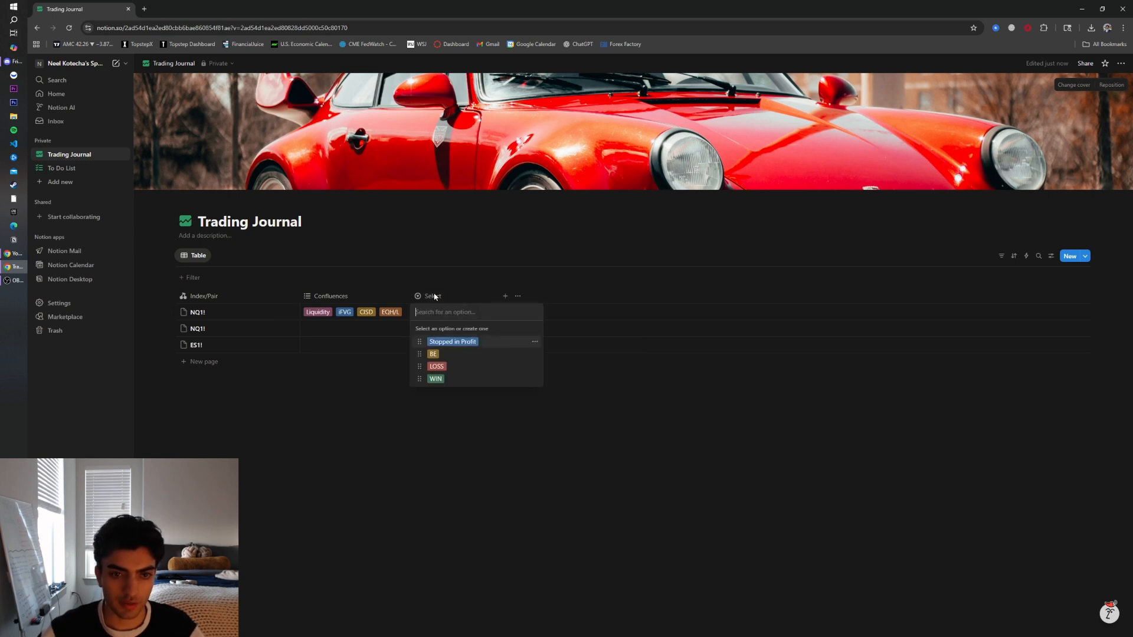
{"action": "left_click", "coordinate": [437, 299]}
{"action": "left_click", "coordinate": [443, 300]}
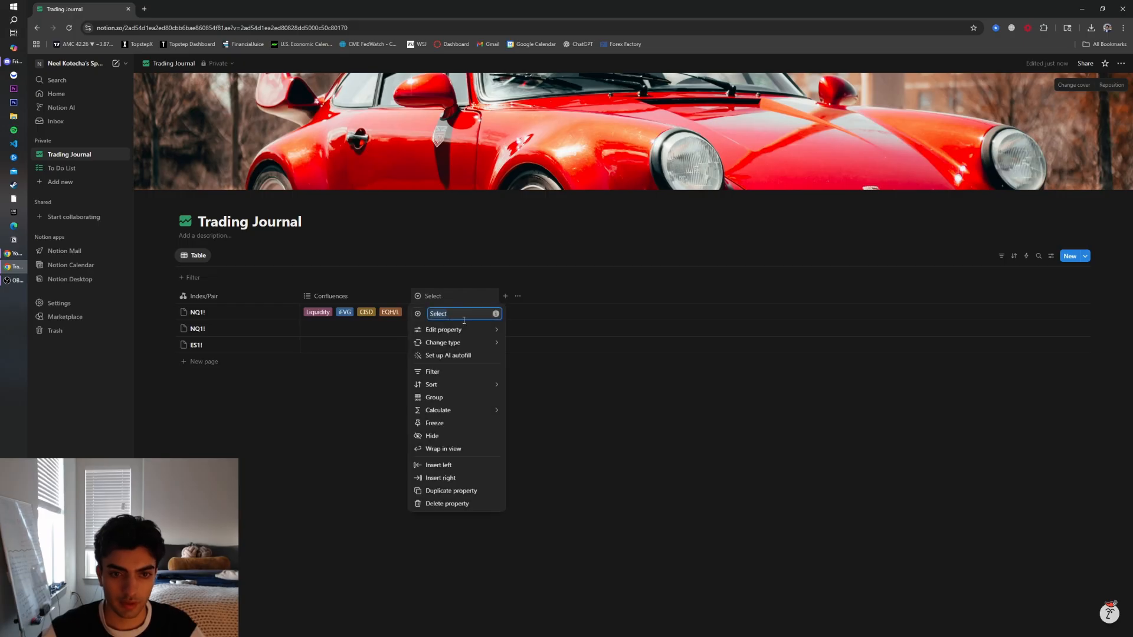
{"action": "mouse_move", "coordinate": [460, 336]}
{"action": "left_click_drag", "start_coordinate": [464, 314], "coordinate": [362, 322]}
{"action": "type", "text": "Outcome"}
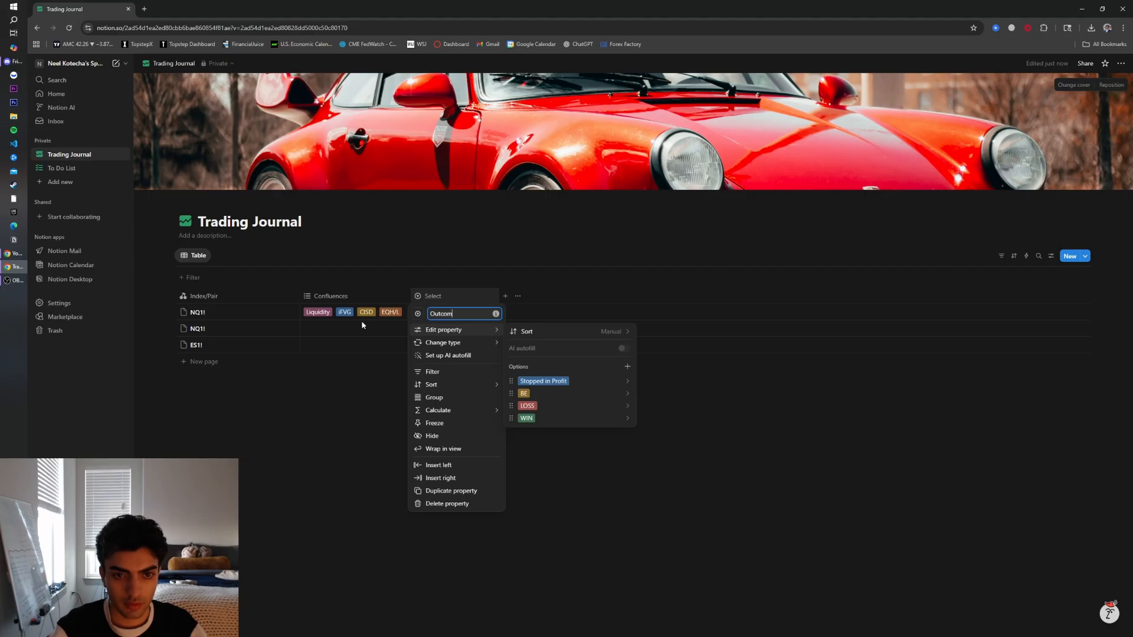
{"action": "left_click", "coordinate": [368, 434]}
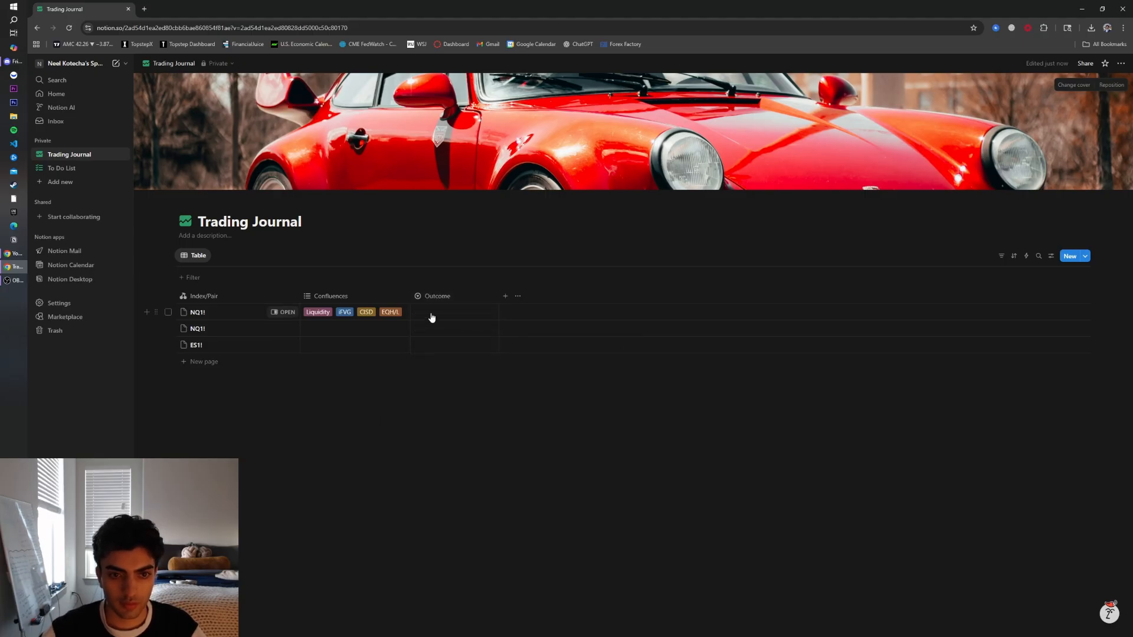
Set the first NQ1! row's Outcome to WIN
{"action": "left_click", "coordinate": [430, 313]}
{"action": "left_click", "coordinate": [447, 379]}
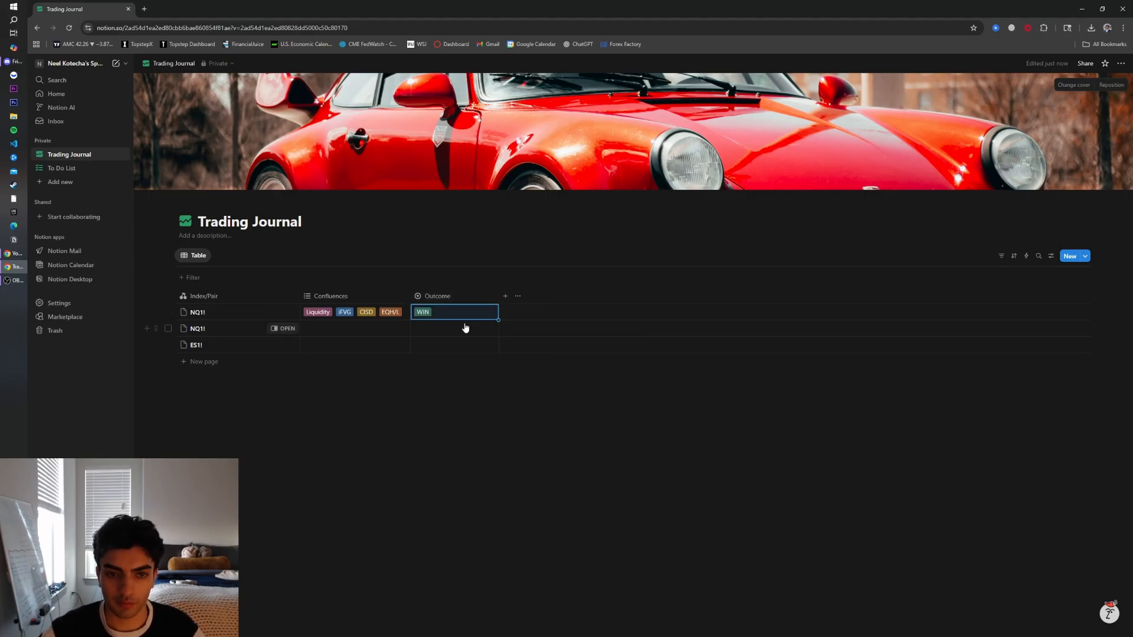
{"action": "left_click", "coordinate": [464, 313]}
{"action": "left_click", "coordinate": [438, 370]}
{"action": "left_click", "coordinate": [466, 314]}
{"action": "left_click", "coordinate": [443, 380]}
{"action": "left_click", "coordinate": [562, 407]}
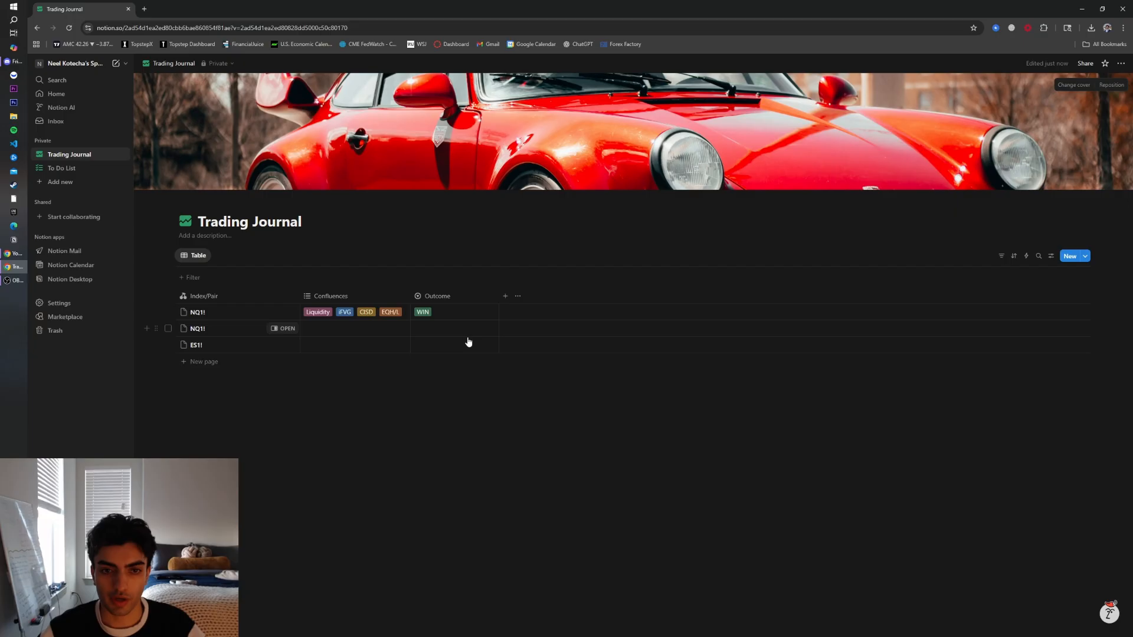
Add a Number property named P&L
{"action": "left_click", "coordinate": [506, 297]}
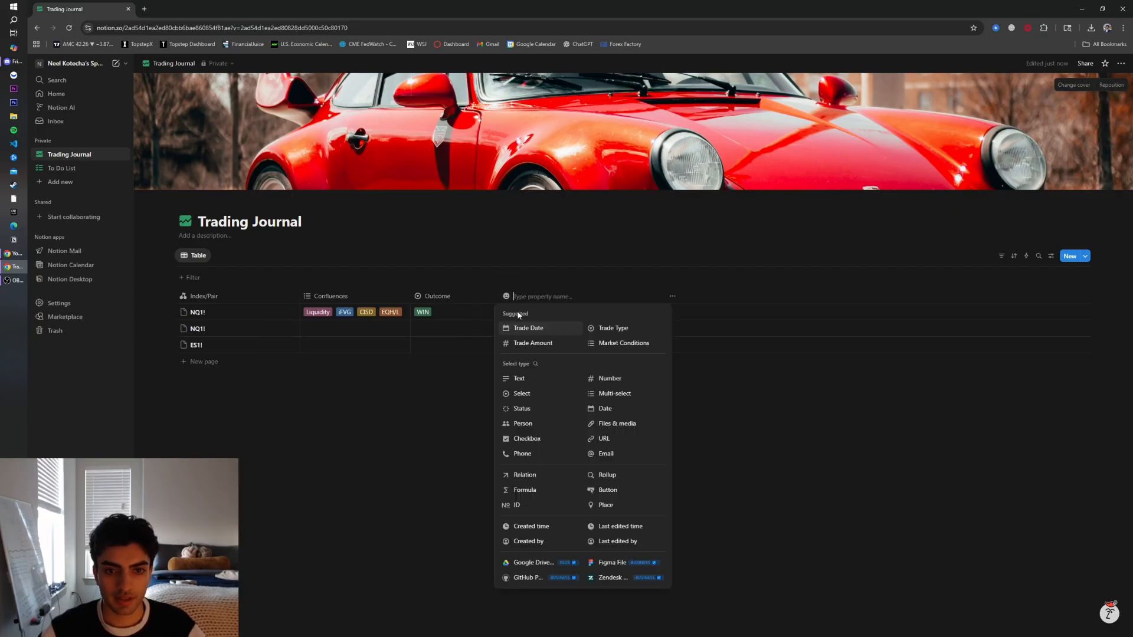
{"action": "left_click", "coordinate": [608, 379]}
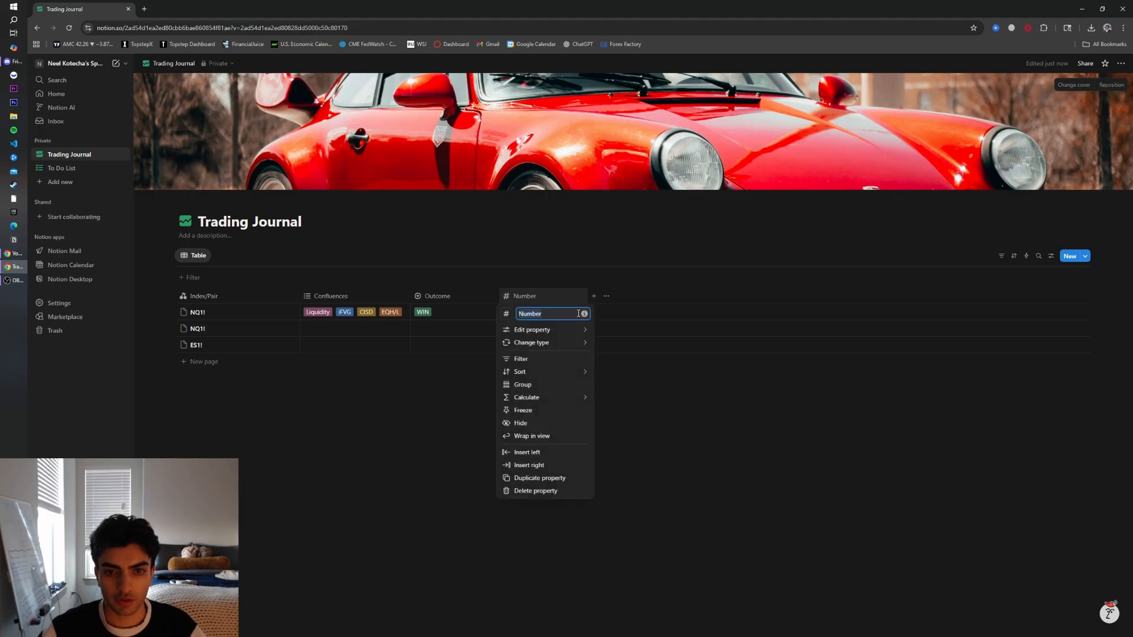
{"action": "type", "text": "R"}
{"action": "type", "text": "&L"}
{"action": "left_click", "coordinate": [689, 440]}
Enter 1000 as the first NQ1! row's P&L
{"action": "left_click", "coordinate": [517, 320]}
{"action": "type", "text": "100"}
{"action": "key", "text": "Return"}
{"action": "key", "text": "Escape"}
{"action": "left_click", "coordinate": [585, 321]}
{"action": "key", "text": "Escape"}
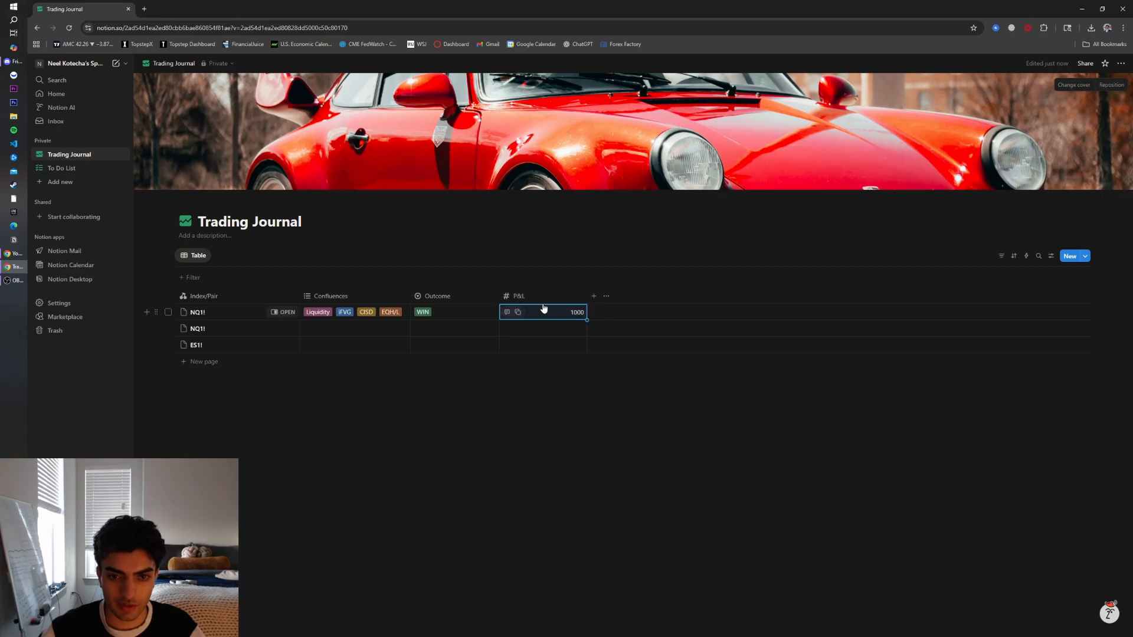
Format the P&L property's numbers as US Dollar (USD)
{"action": "left_click", "coordinate": [541, 297]}
{"action": "mouse_move", "coordinate": [548, 332]}
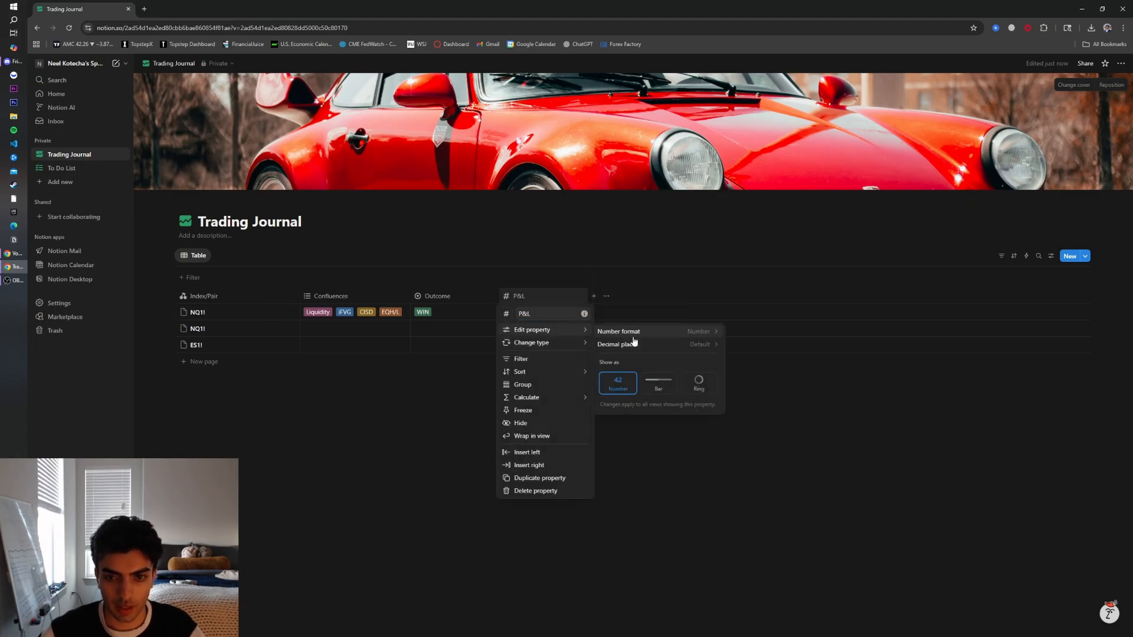
{"action": "left_click", "coordinate": [715, 334]}
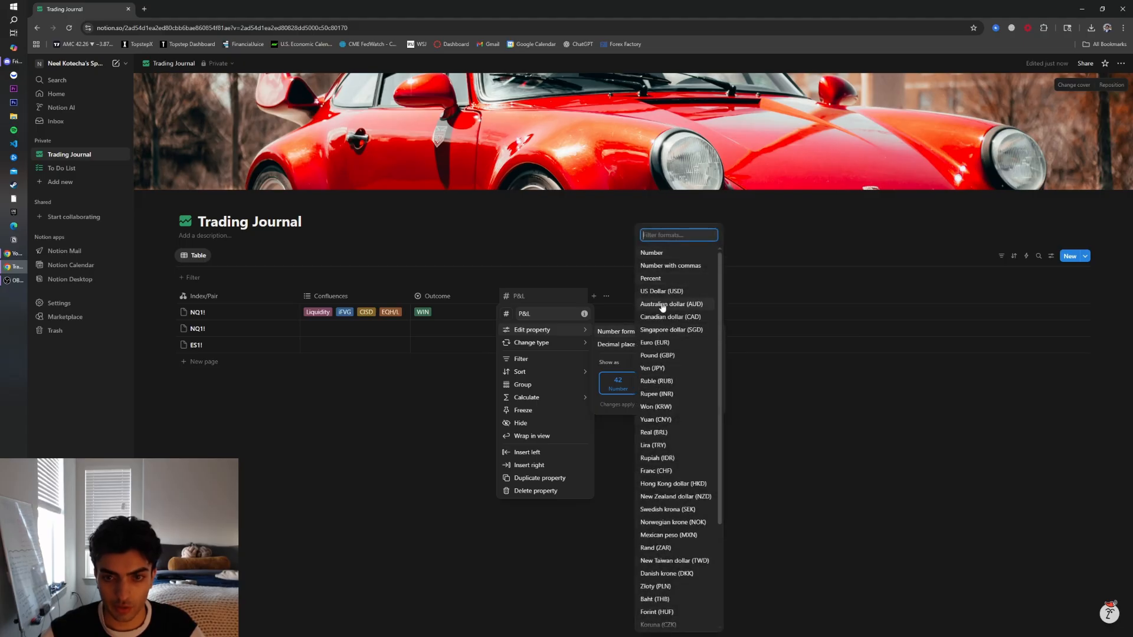
{"action": "left_click", "coordinate": [614, 335]}
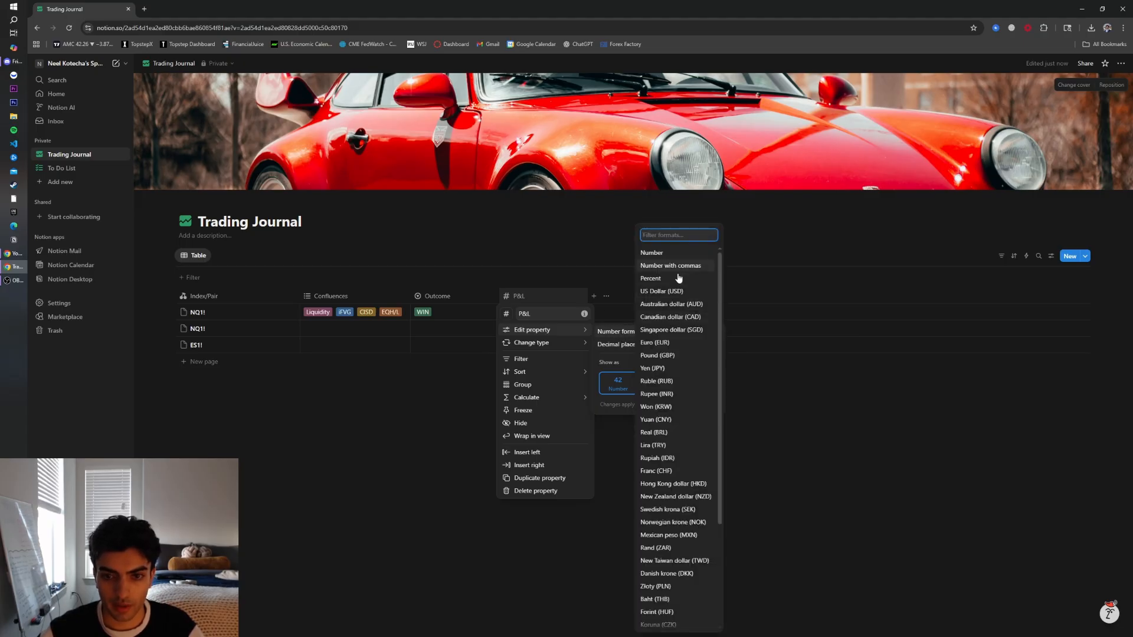
{"action": "left_click", "coordinate": [683, 290]}
{"action": "left_click", "coordinate": [595, 468]}
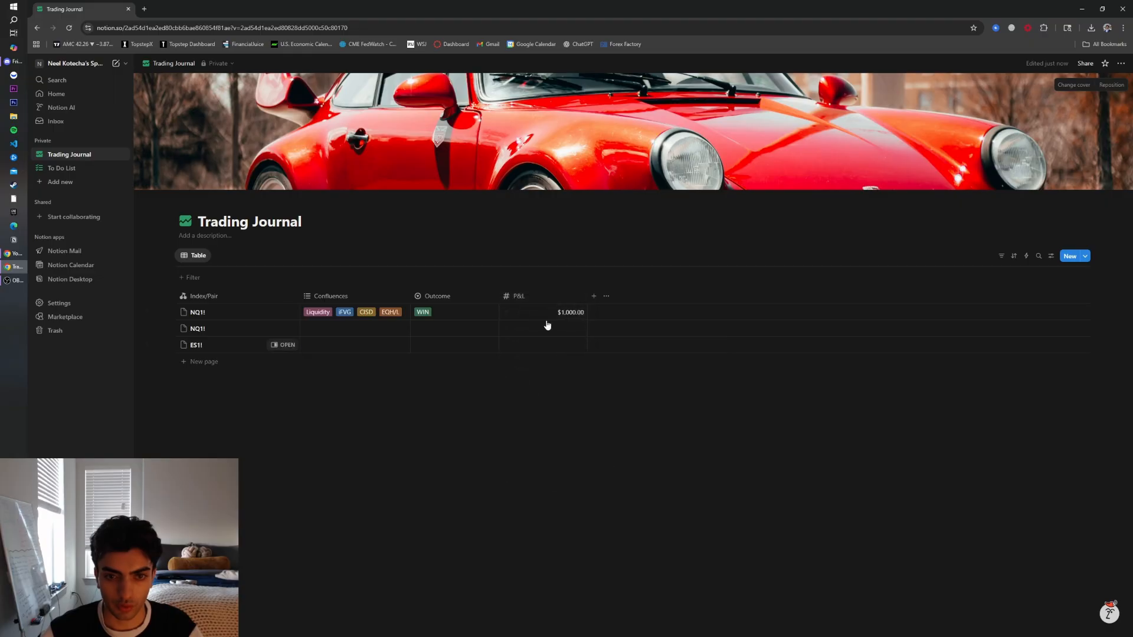
Set the first NQ1! row's P&L to -$400
{"action": "left_click", "coordinate": [591, 315]}
{"action": "key", "text": "BackSpace"}
{"action": "key", "text": "BackSpace"}
{"action": "key", "text": "BackSpace"}
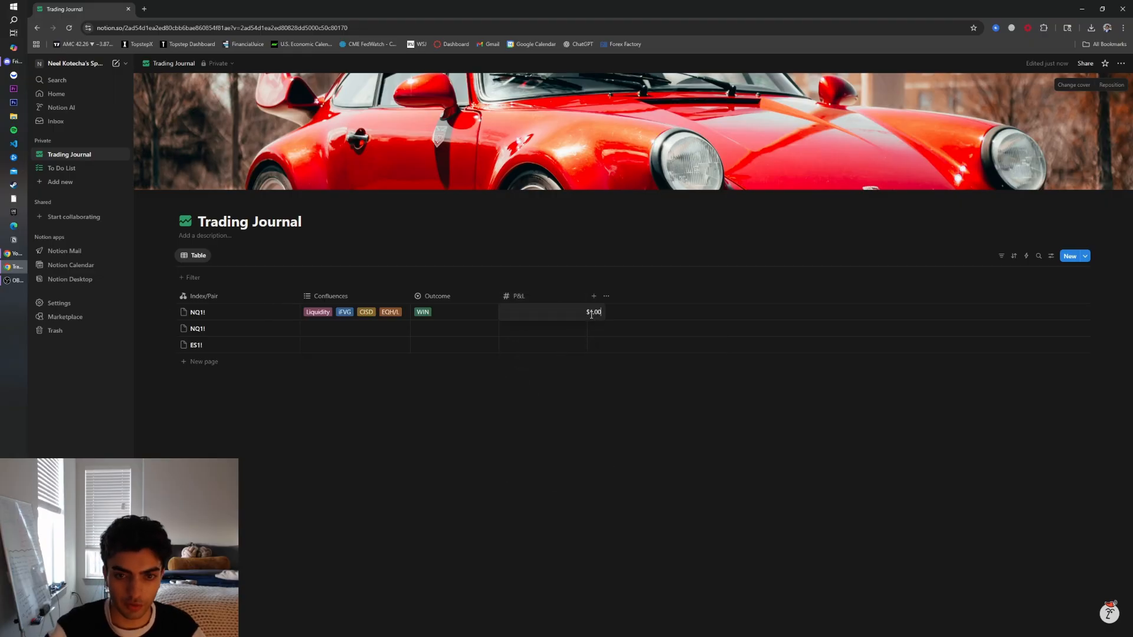
{"action": "type", "text": "-$4"}
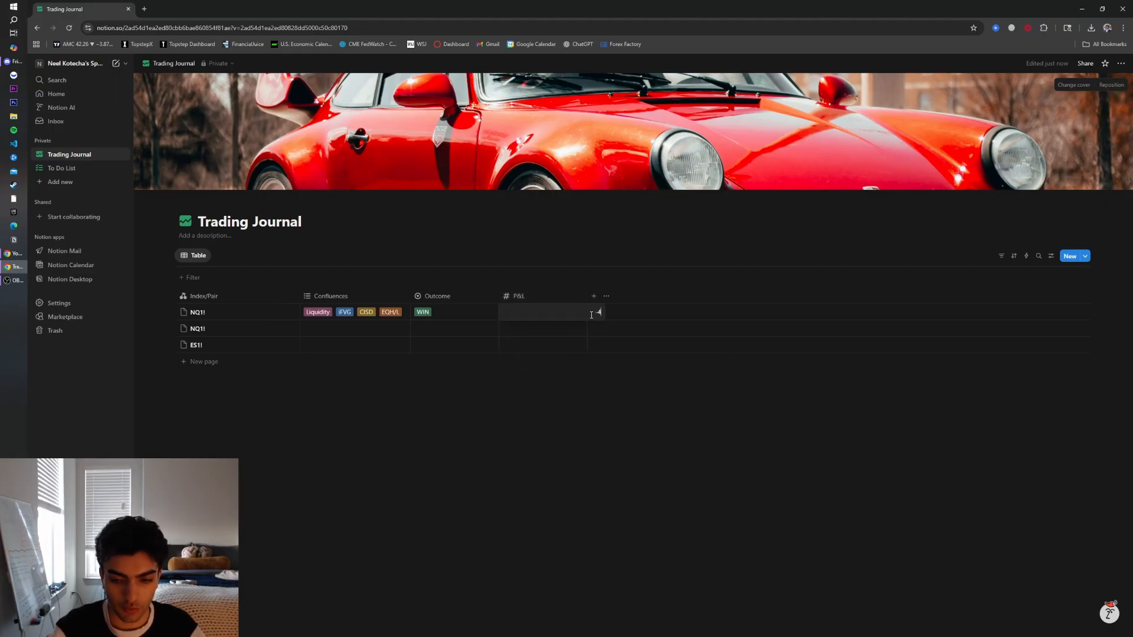
{"action": "type", "text": "00"}
{"action": "key", "text": "Return"}
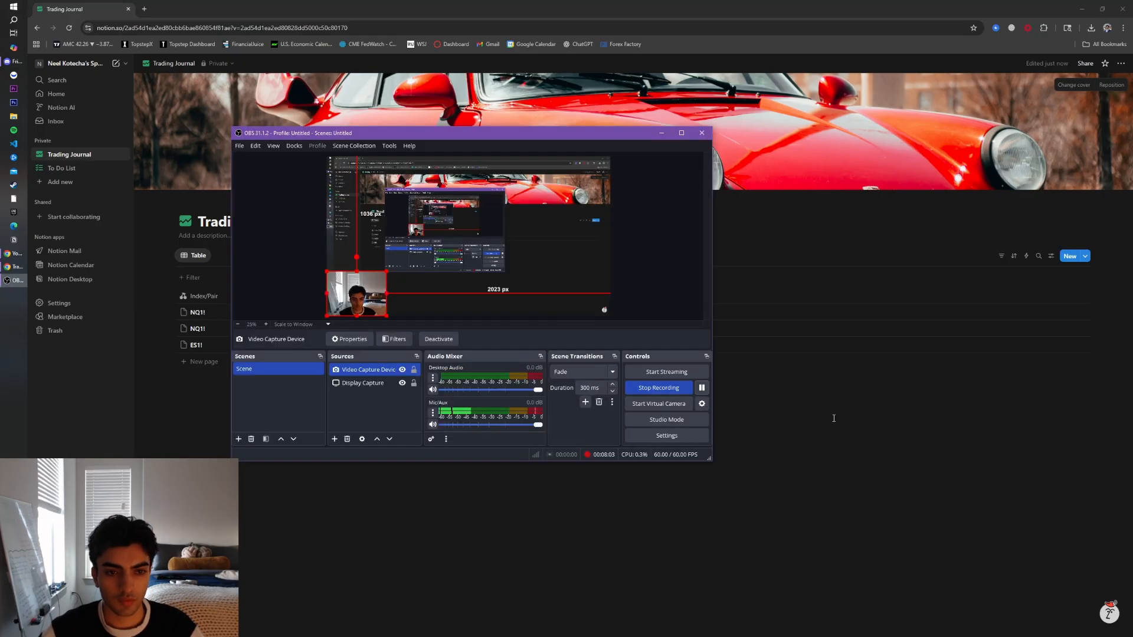
Add the suggested Trade Date property and move it next to the Index/Pair column
{"action": "left_click", "coordinate": [833, 418]}
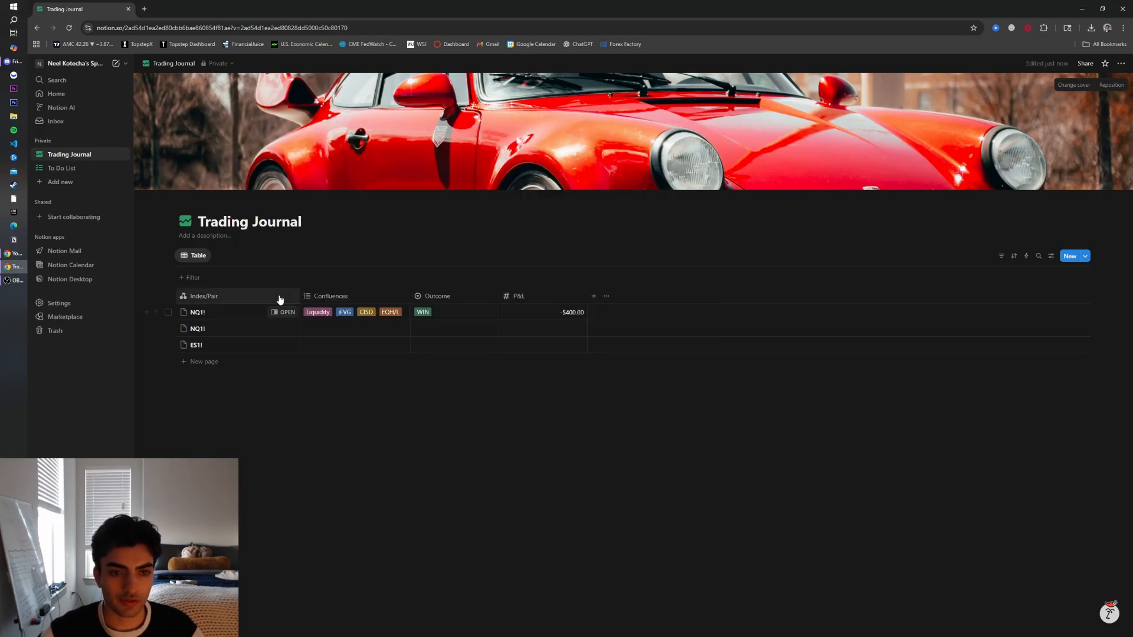
{"action": "left_click", "coordinate": [593, 296]}
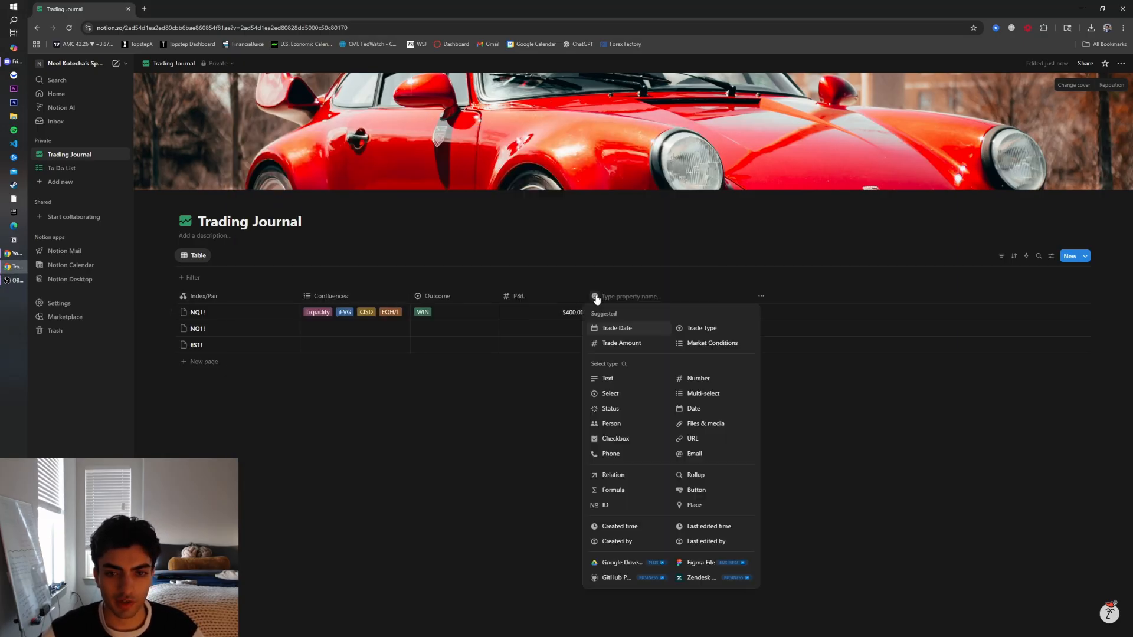
{"action": "left_click", "coordinate": [618, 329]}
{"action": "left_click_drag", "start_coordinate": [616, 297], "coordinate": [330, 297]}
Set the first NQ1! row's Trade Date to November 17, 2025
{"action": "left_click", "coordinate": [351, 319]}
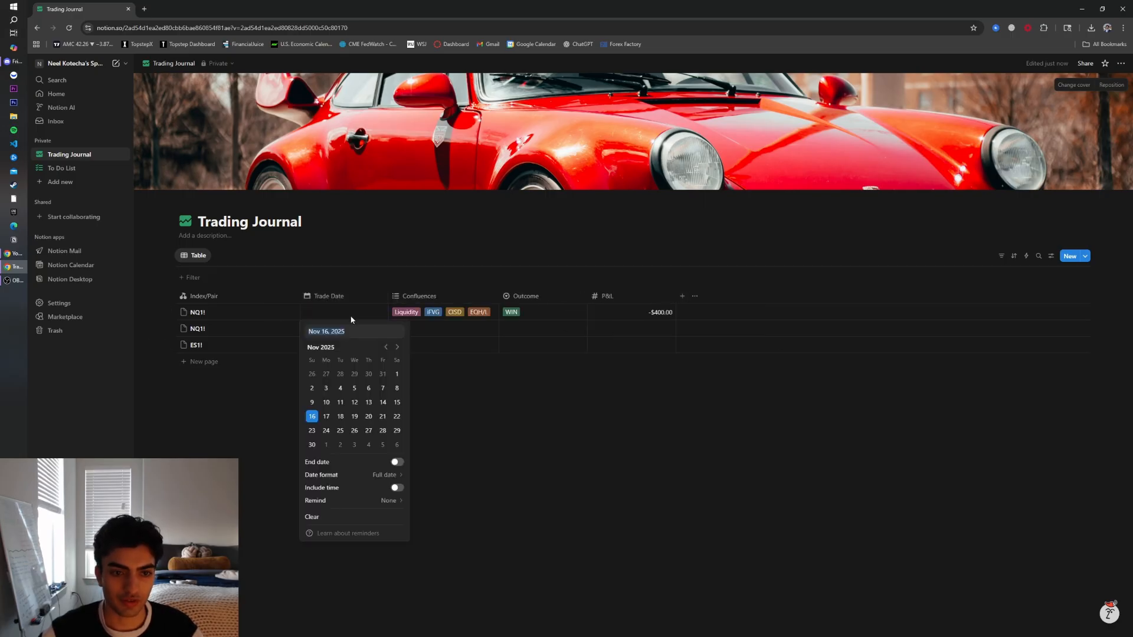
{"action": "left_click", "coordinate": [327, 416]}
{"action": "left_click", "coordinate": [632, 423]}
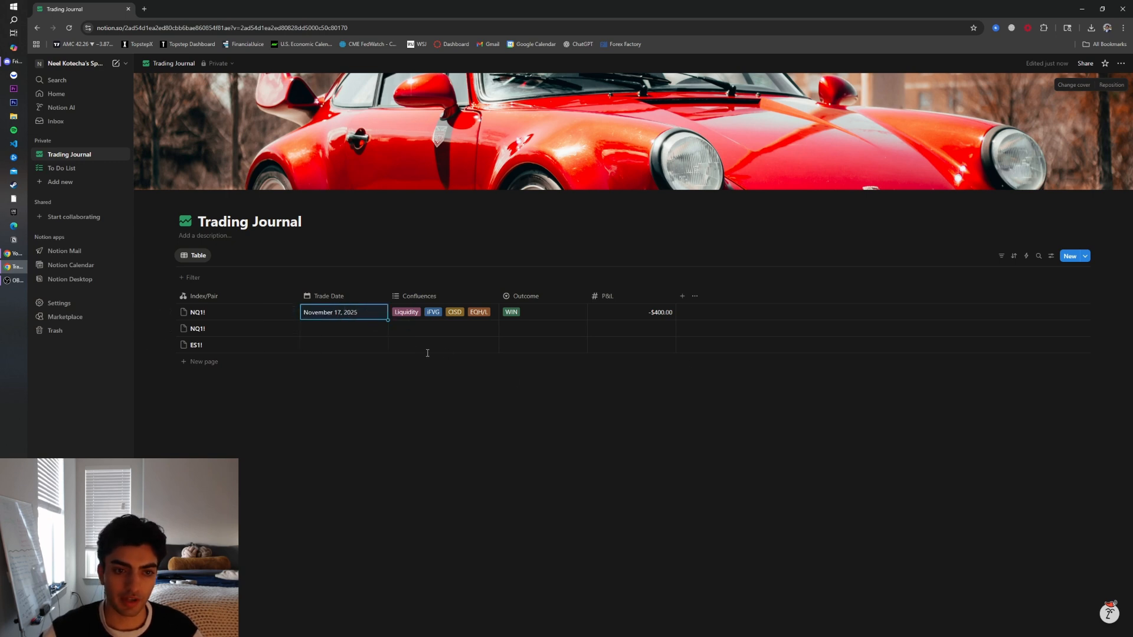
{"action": "left_click", "coordinate": [342, 294]}
{"action": "left_click", "coordinate": [682, 295]}
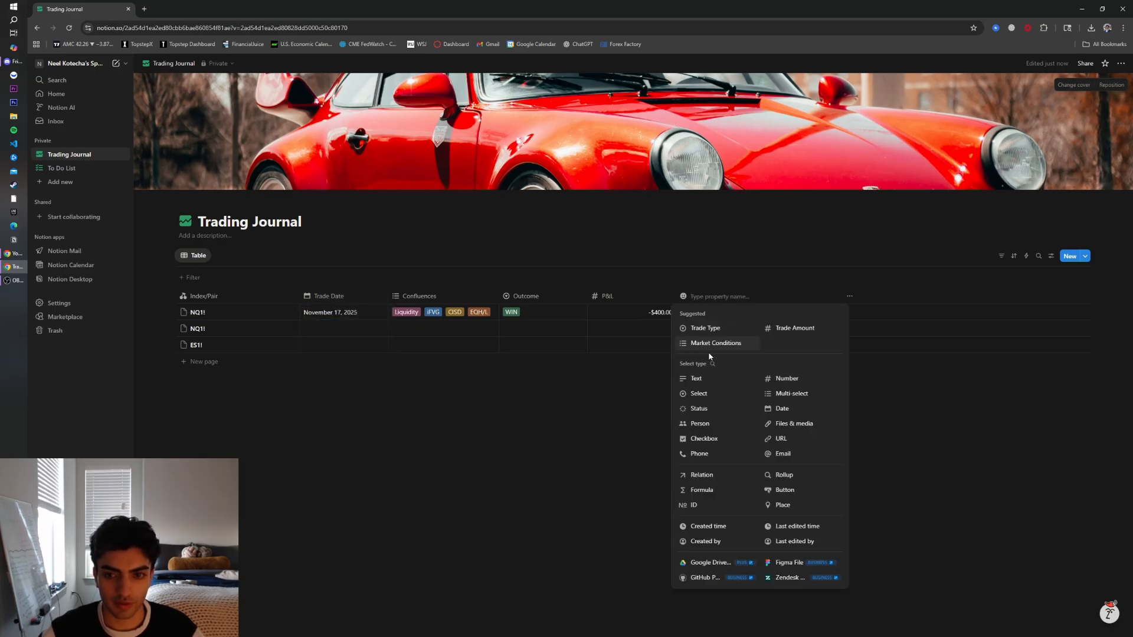
{"action": "left_click", "coordinate": [531, 476]}
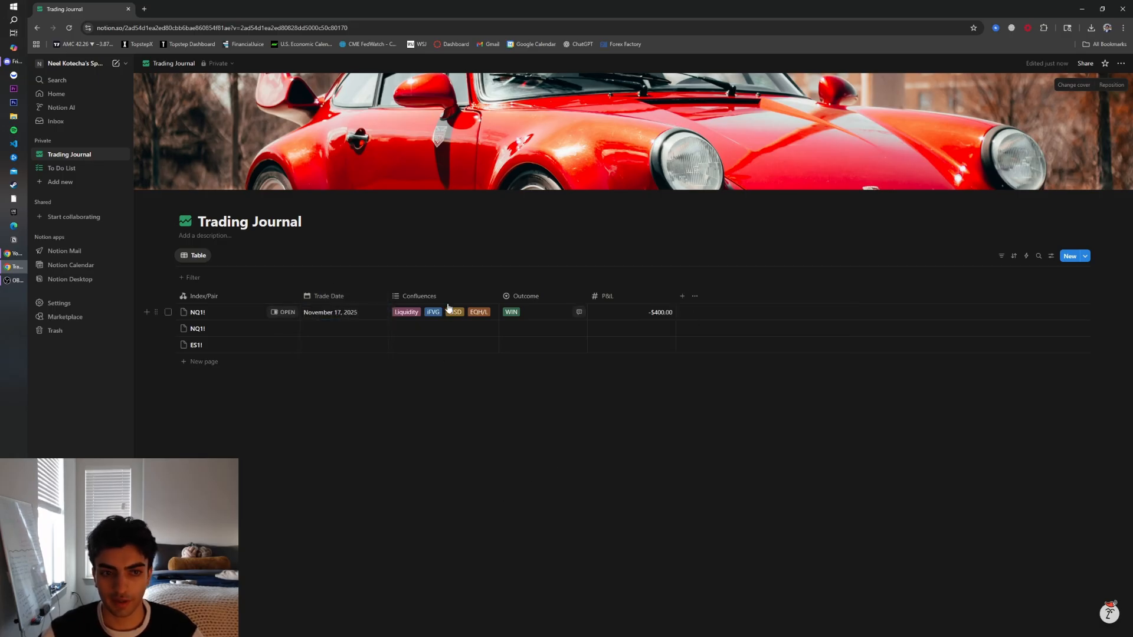
{"action": "left_click", "coordinate": [310, 297]}
{"action": "left_click", "coordinate": [493, 438]}
{"action": "left_click", "coordinate": [333, 318]}
{"action": "left_click", "coordinate": [505, 395]}
{"action": "left_click", "coordinate": [358, 332]}
{"action": "left_click", "coordinate": [511, 474]}
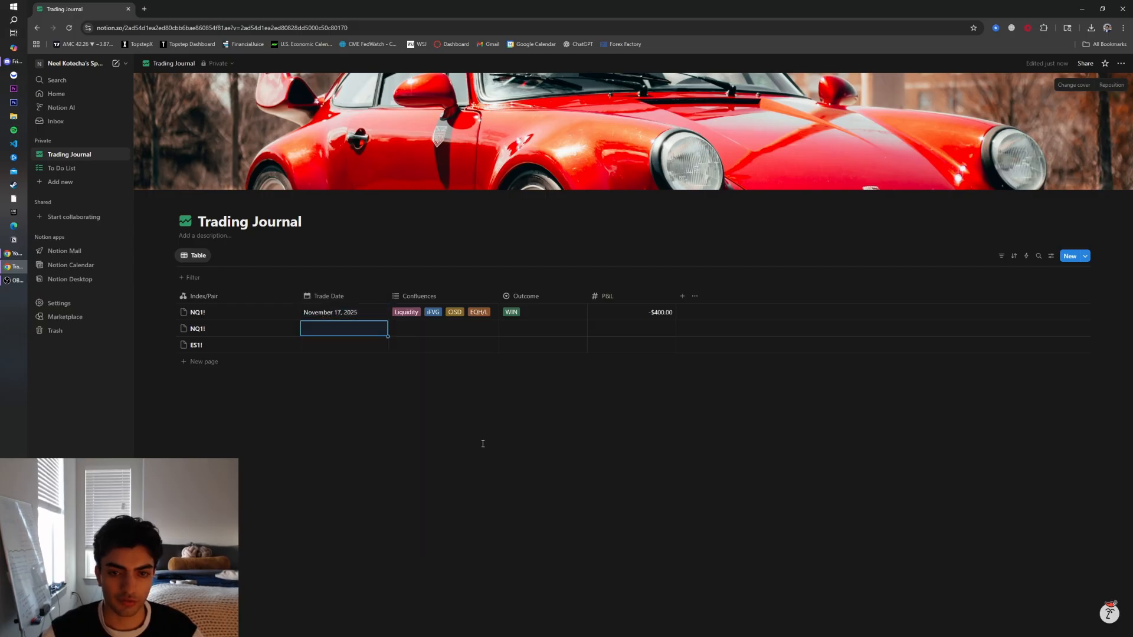
Add a Select property named Direction with the options Long and Short
{"action": "left_click", "coordinate": [682, 297]}
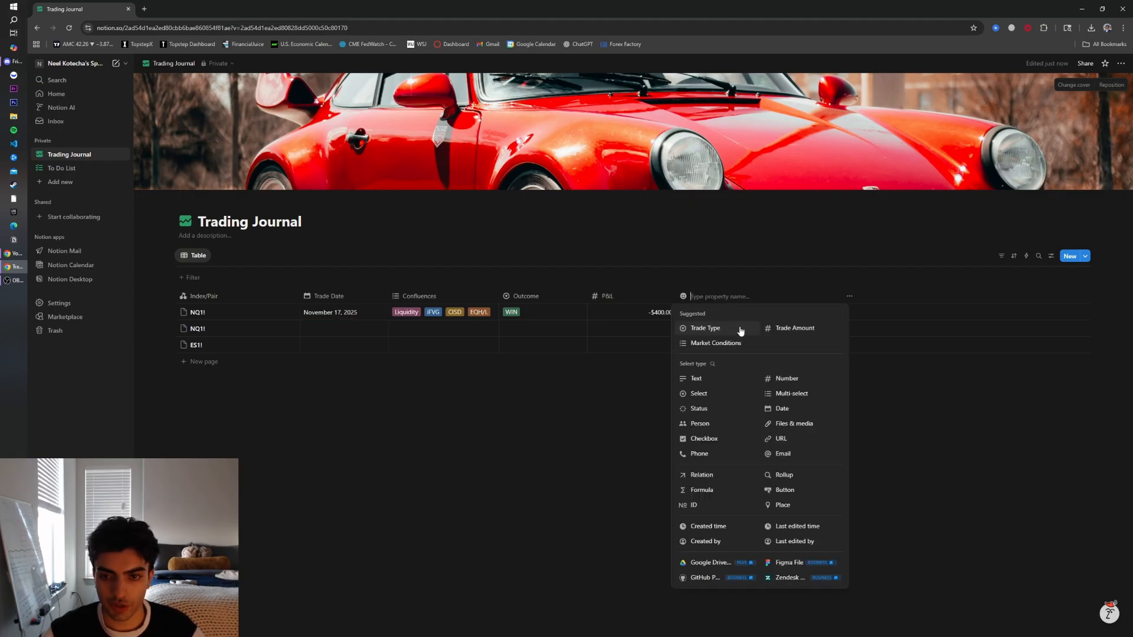
{"action": "left_click", "coordinate": [702, 393]}
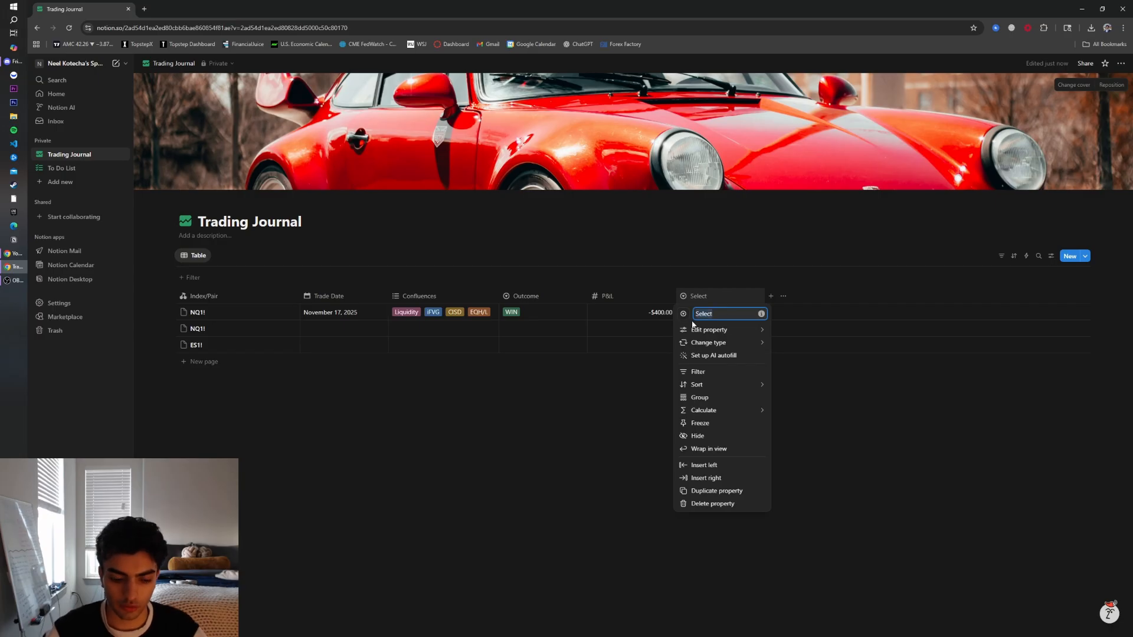
{"action": "type", "text": "Dire"}
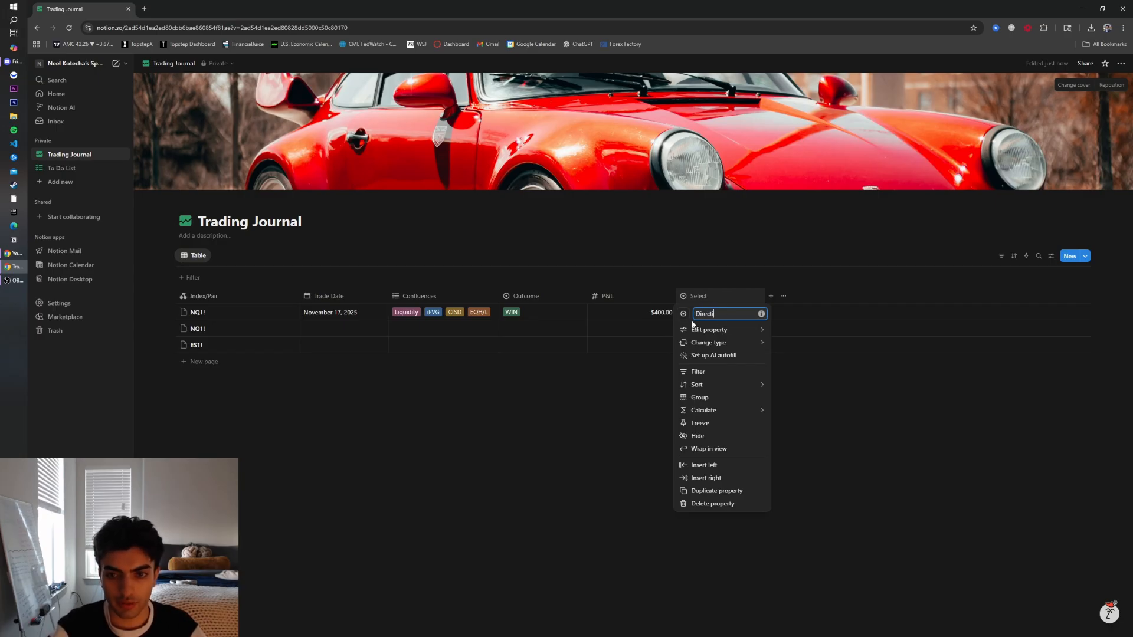
{"action": "left_click", "coordinate": [748, 328]}
{"action": "left_click", "coordinate": [703, 299]}
{"action": "mouse_move", "coordinate": [735, 331]}
{"action": "left_click", "coordinate": [802, 382]}
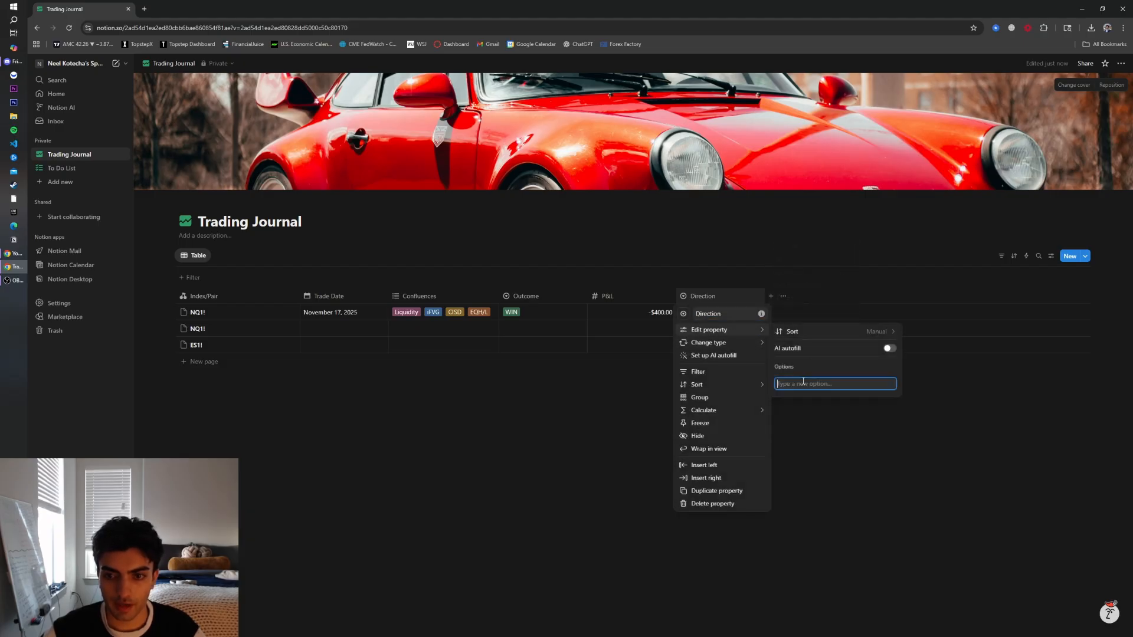
{"action": "type", "text": "Long"}
{"action": "key", "text": "Return"}
{"action": "type", "text": "Short"}
{"action": "key", "text": "Return"}
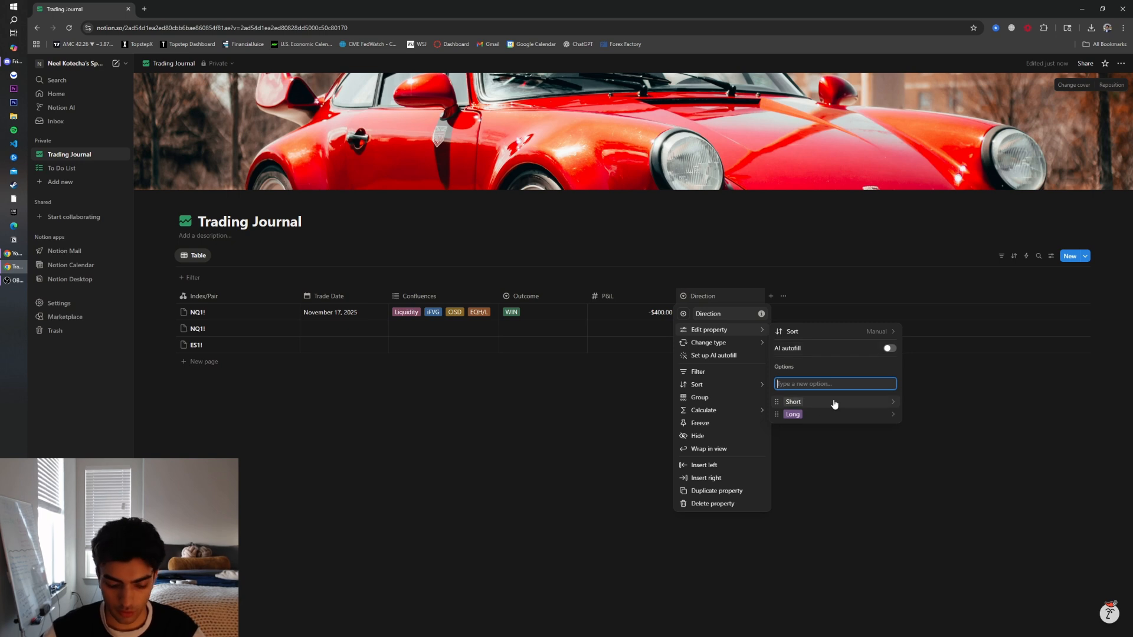
Move the Direction column to sit between Trade Date and Confluences
{"action": "left_click", "coordinate": [891, 402]}
{"action": "left_click", "coordinate": [865, 412]}
{"action": "left_click_drag", "start_coordinate": [696, 298], "coordinate": [416, 298]}
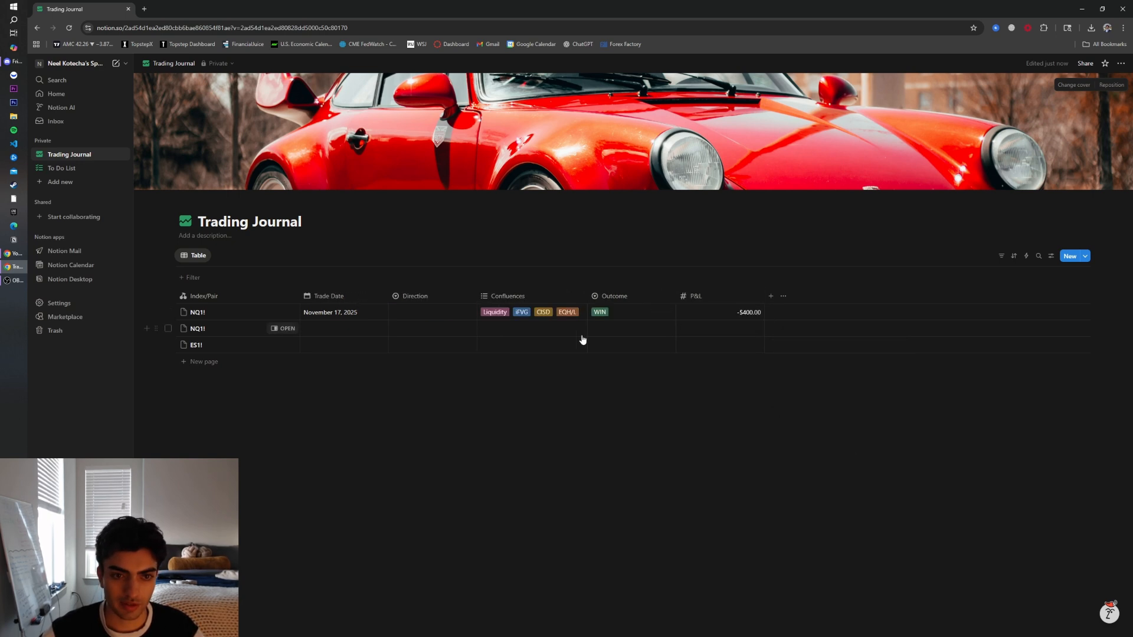
Set the first NQ1! row's Direction to Long
{"action": "left_click", "coordinate": [429, 310]}
{"action": "left_click", "coordinate": [419, 342]}
{"action": "left_click", "coordinate": [416, 314]}
{"action": "left_click", "coordinate": [437, 354]}
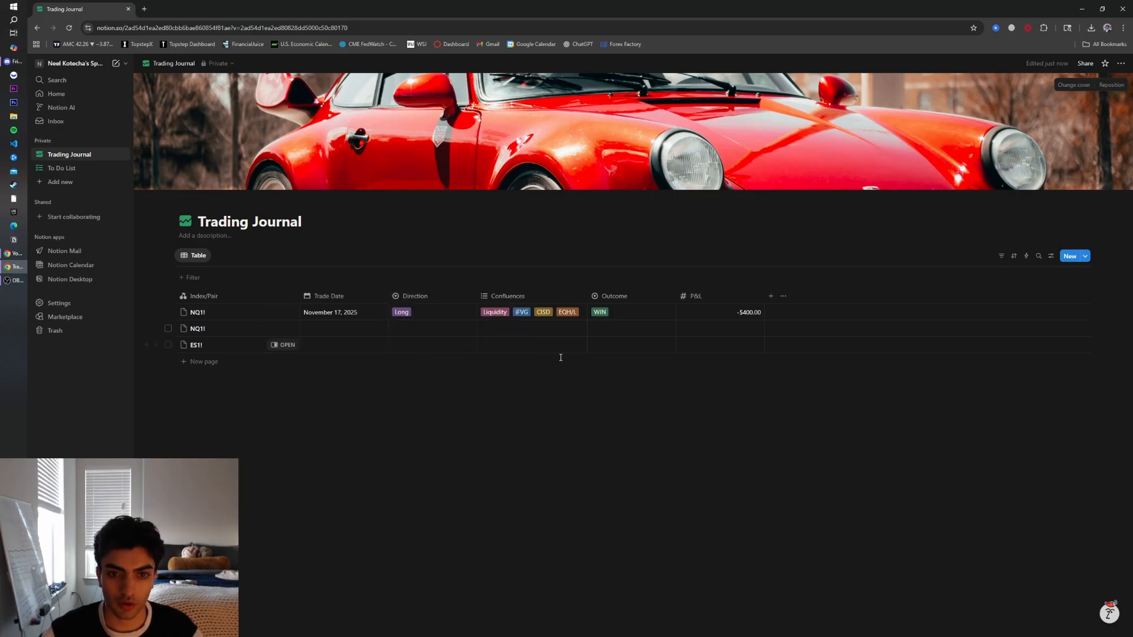
Add a Text property at the end of the table and name it Comments
{"action": "left_click", "coordinate": [771, 296]}
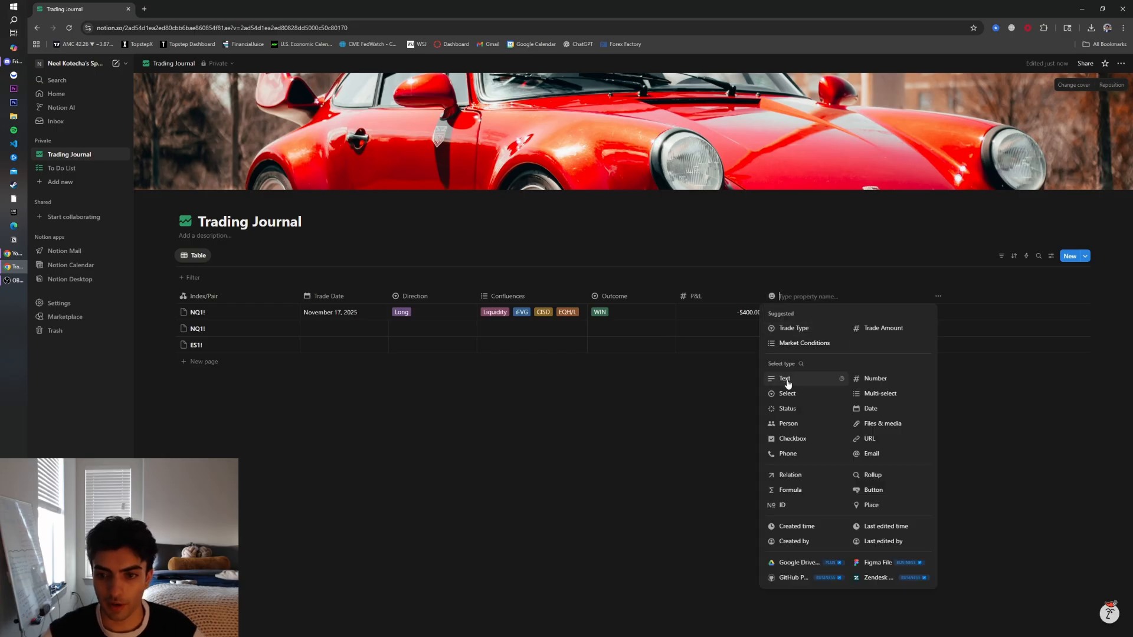
{"action": "left_click", "coordinate": [788, 379]}
{"action": "left_click", "coordinate": [786, 297]}
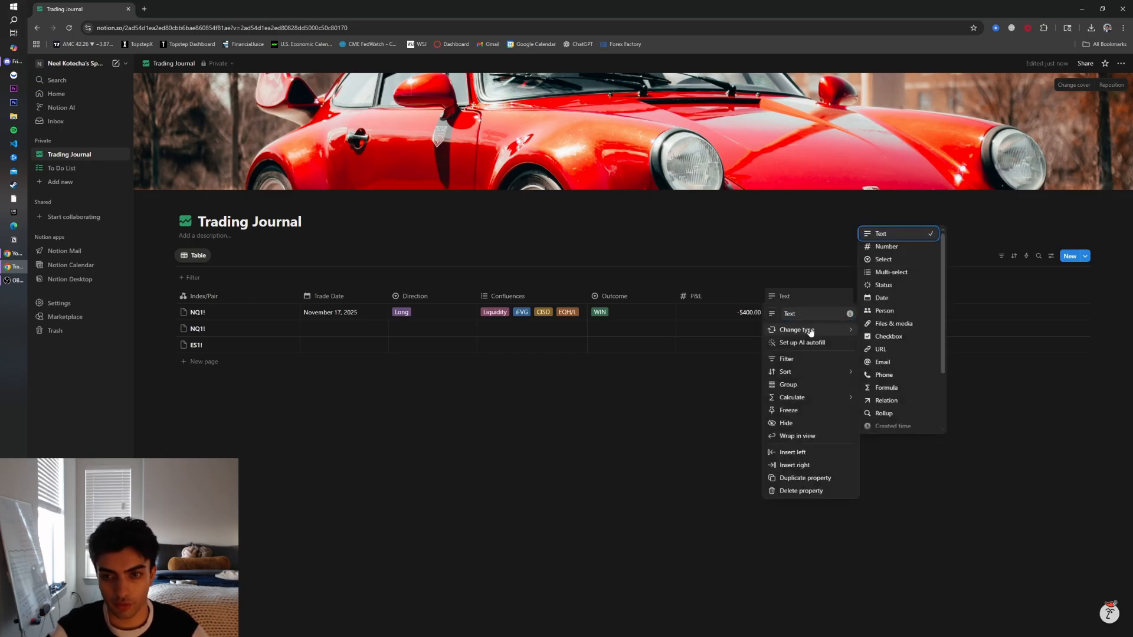
{"action": "left_click", "coordinate": [812, 314]}
{"action": "key", "text": "ctrl+a"}
{"action": "type", "text": "Comments"}
{"action": "left_click", "coordinate": [888, 379]}
Fill the first NQ1! row's Comments with a note on sellside being taken, an FVG inversed, and price moving back up to EQH
{"action": "left_click", "coordinate": [784, 311]}
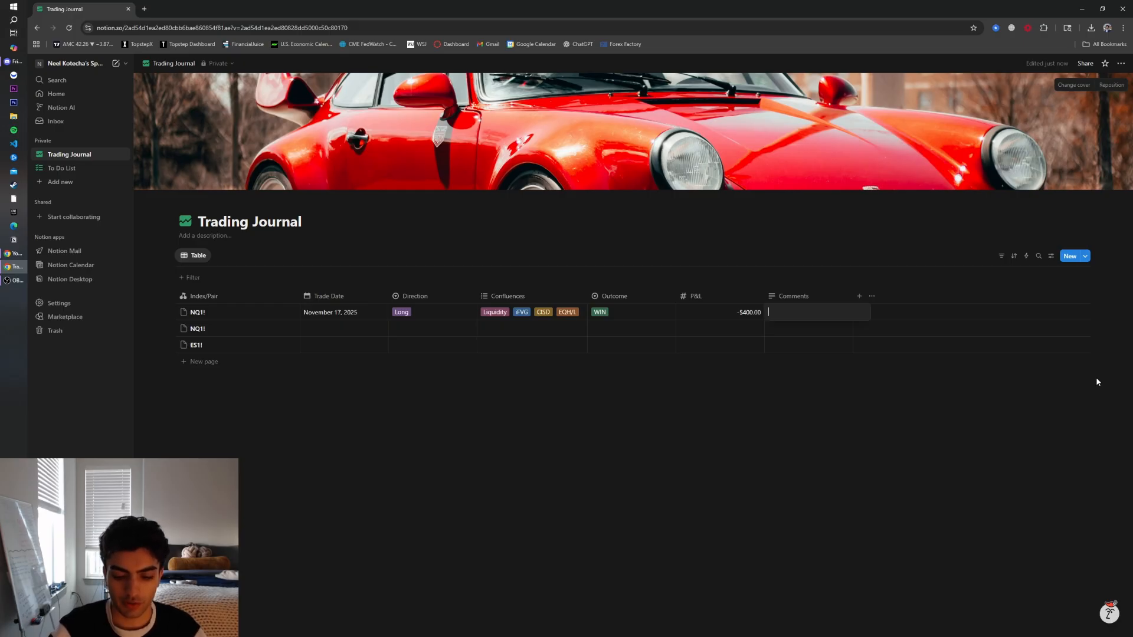
{"action": "key", "text": "BackSpace"}
{"action": "key", "text": "BackSpace"}
{"action": "key", "text": "BackSpace"}
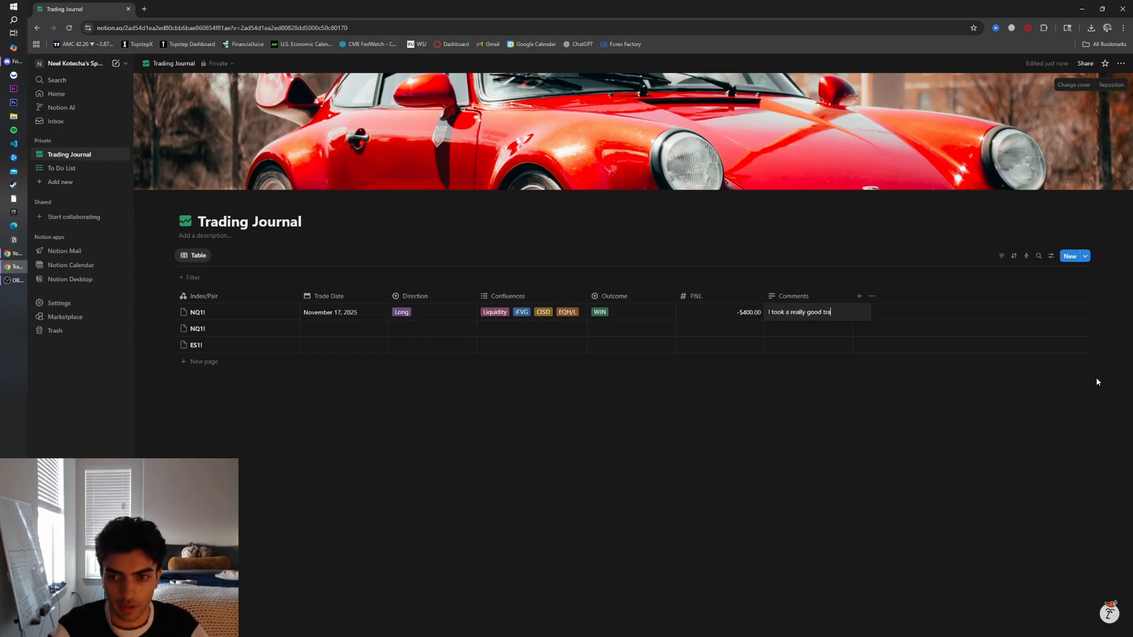
{"action": "type", "text": ", saw sellside get taken out and created a FVG, which was then inversed and moved back yp"}
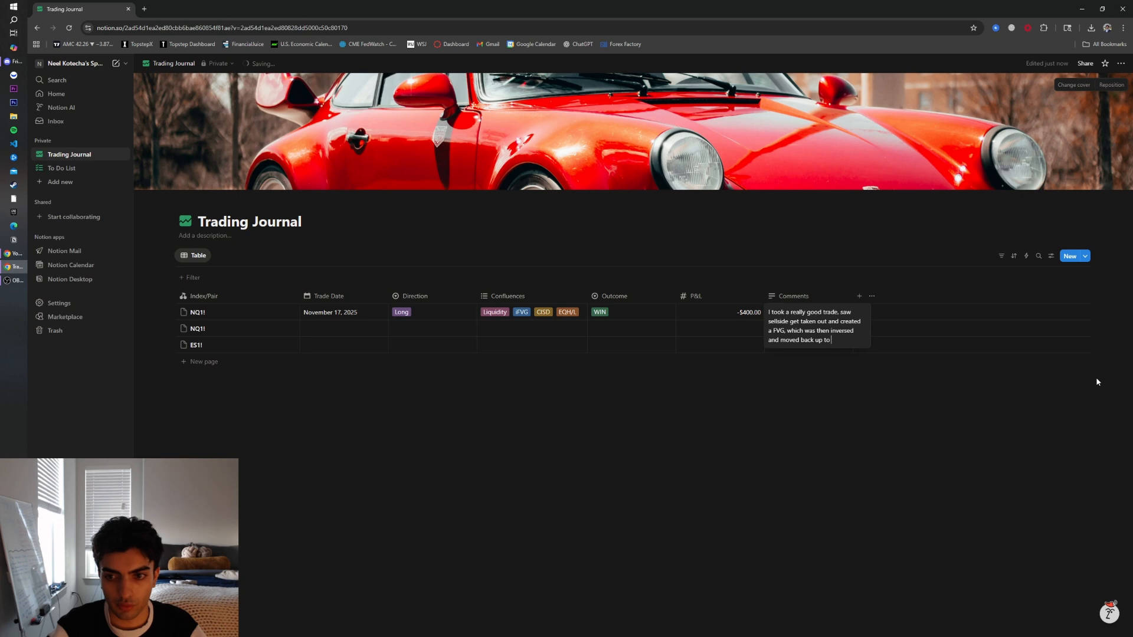
{"action": "key", "text": "Return"}
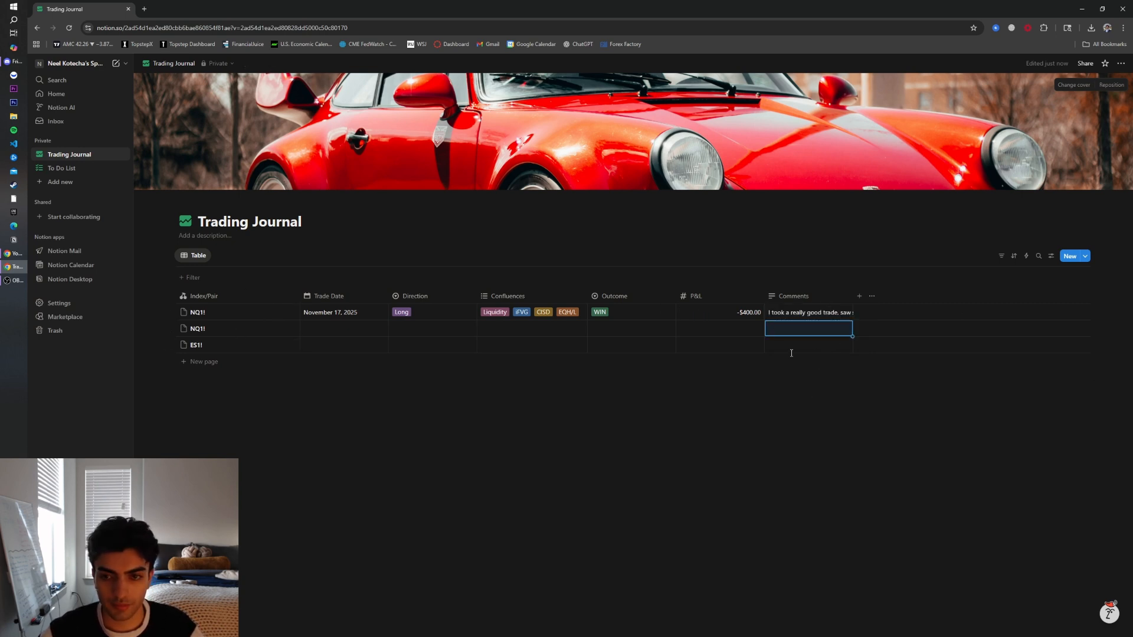
{"action": "left_click", "coordinate": [808, 313]}
{"action": "left_click", "coordinate": [843, 352]}
{"action": "left_click", "coordinate": [809, 314]}
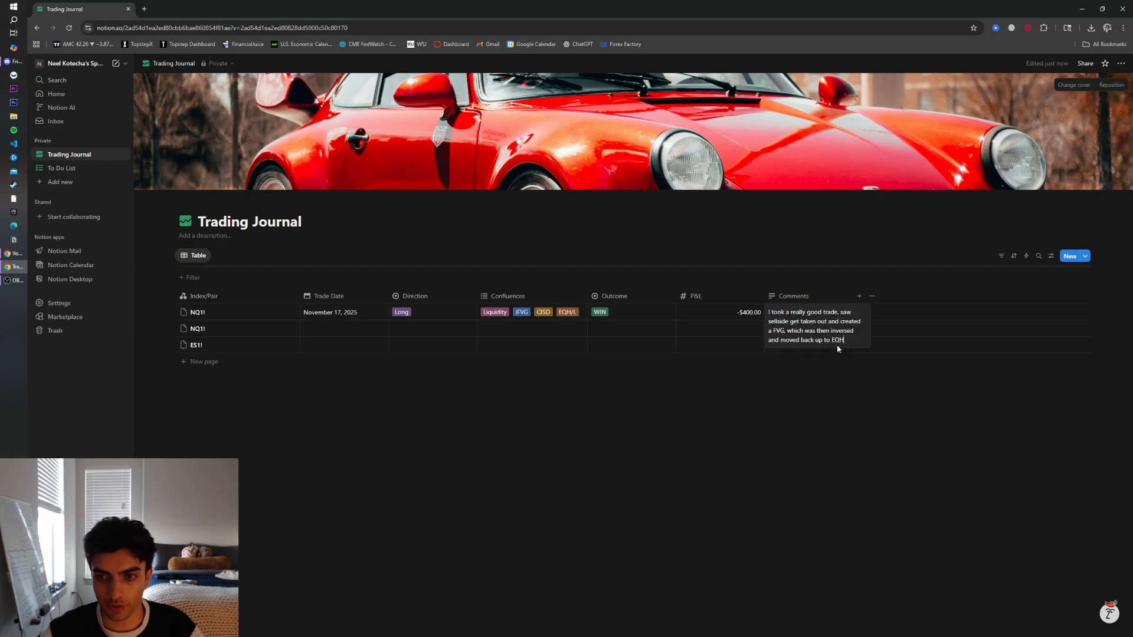
{"action": "left_click", "coordinate": [867, 381]}
Add a Multi-select property and give it an icon found by searching for Score
{"action": "left_click", "coordinate": [859, 296]}
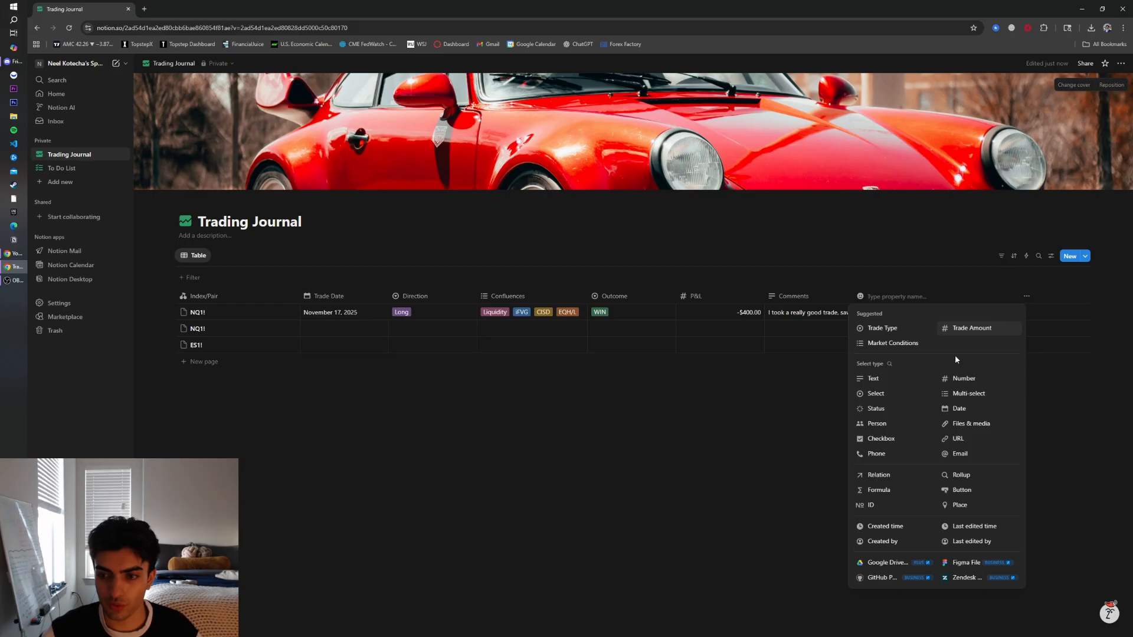
{"action": "left_click", "coordinate": [974, 396]}
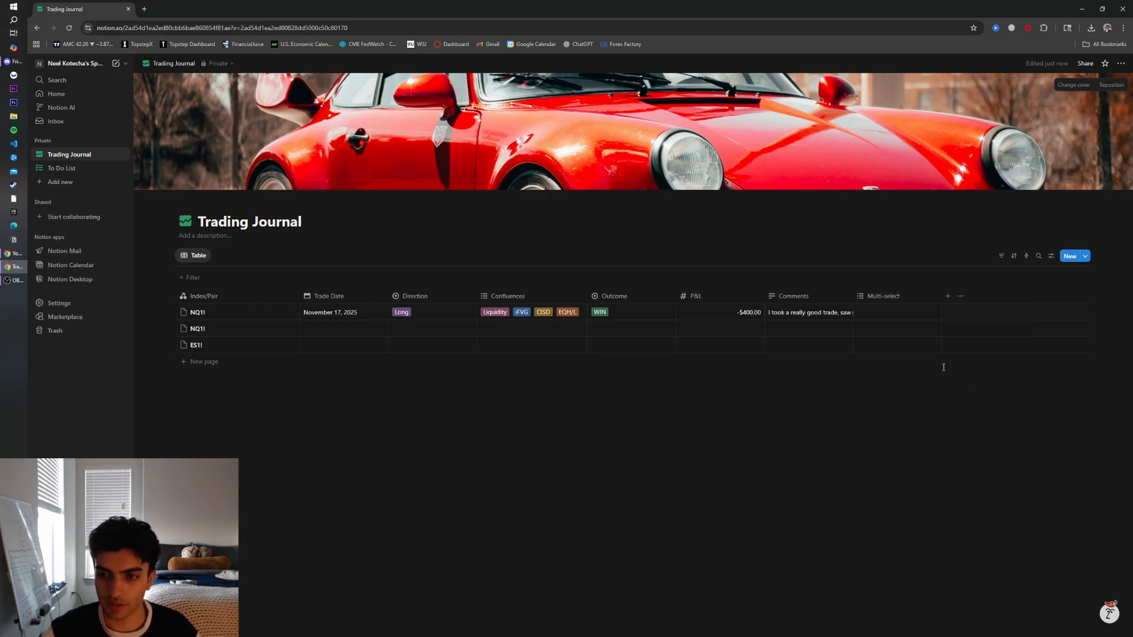
{"action": "left_click", "coordinate": [867, 296]}
{"action": "left_click", "coordinate": [861, 314]}
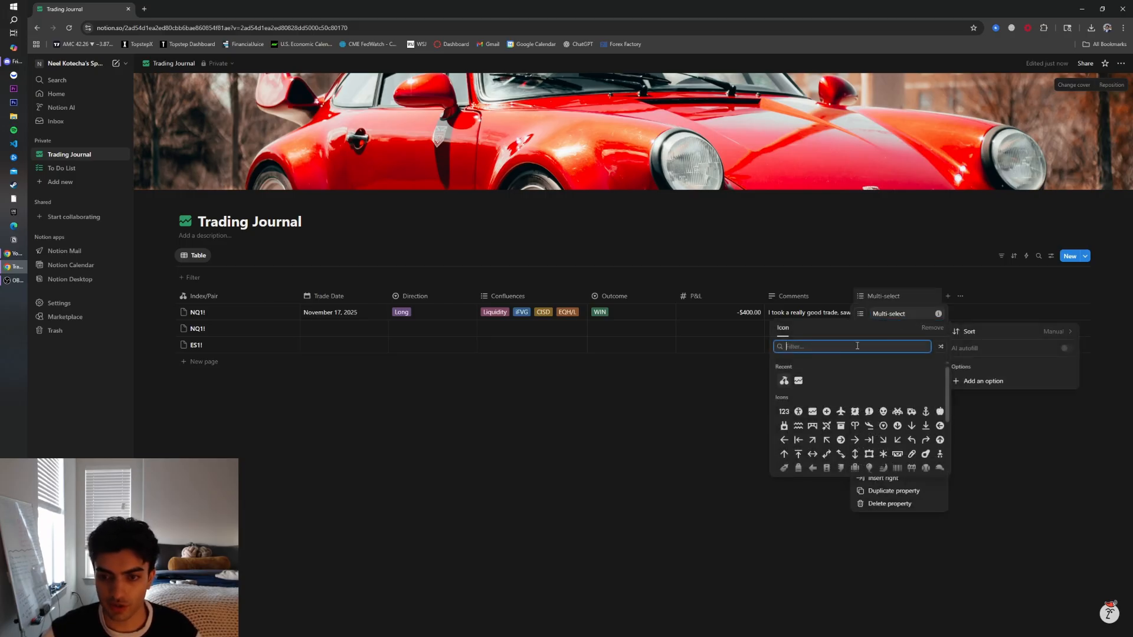
{"action": "type", "text": "Score"}
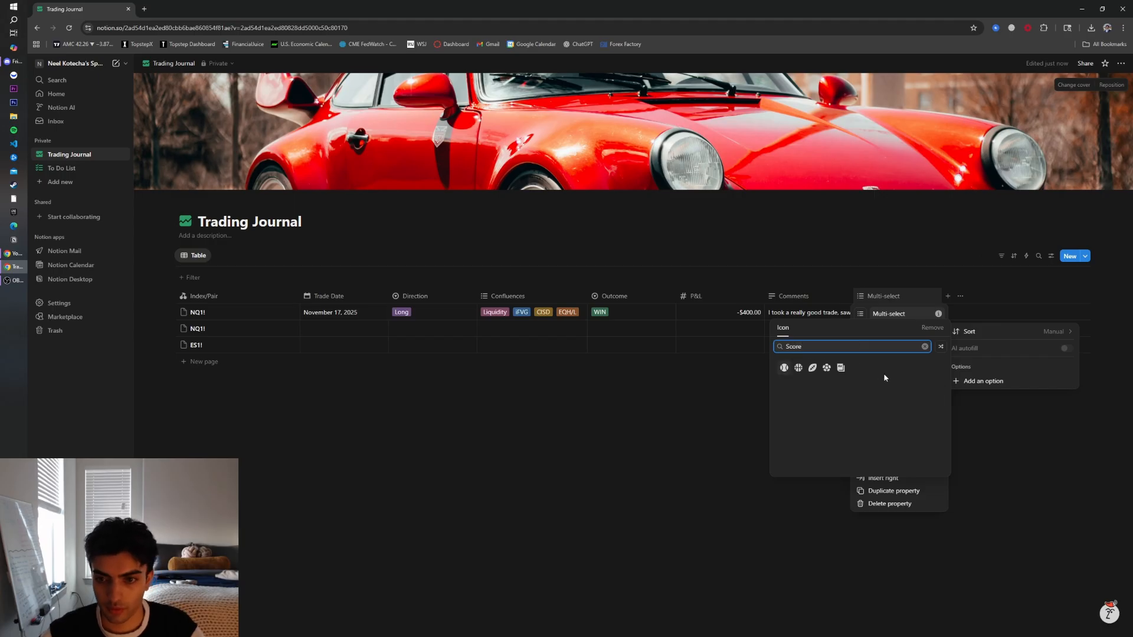
{"action": "left_click", "coordinate": [841, 368]}
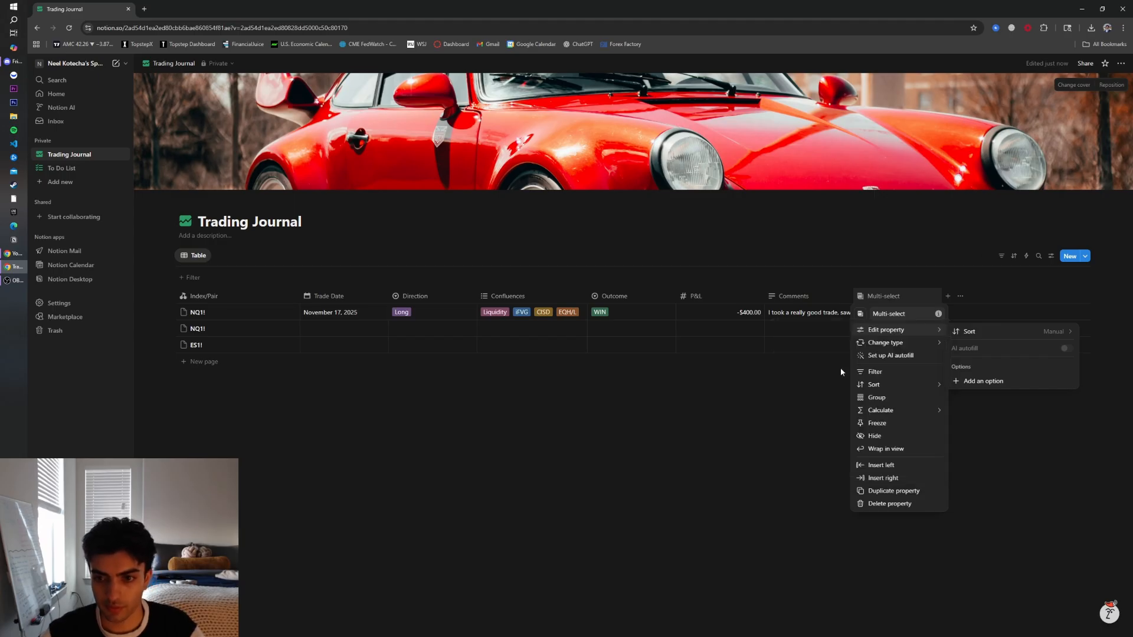
Add the grade options A+ and A/A- to the Multi-select property
{"action": "left_click", "coordinate": [816, 403]}
{"action": "left_click", "coordinate": [888, 314]}
{"action": "left_click", "coordinate": [891, 300]}
{"action": "left_click", "coordinate": [891, 298]}
{"action": "mouse_move", "coordinate": [900, 335]}
{"action": "left_click", "coordinate": [982, 382]}
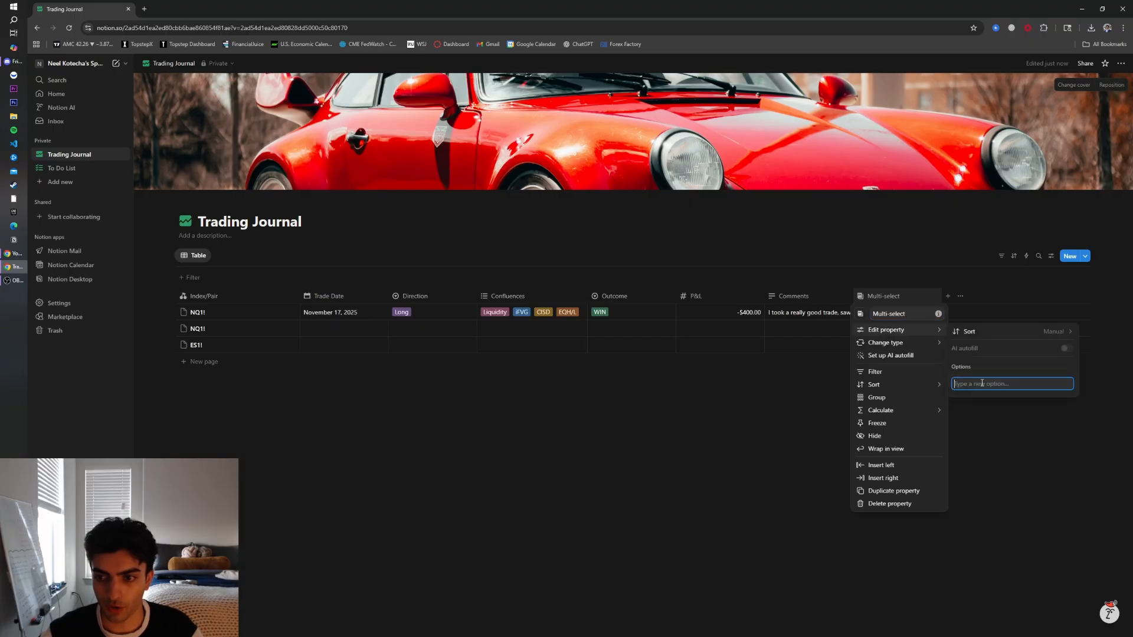
{"action": "type", "text": "A"}
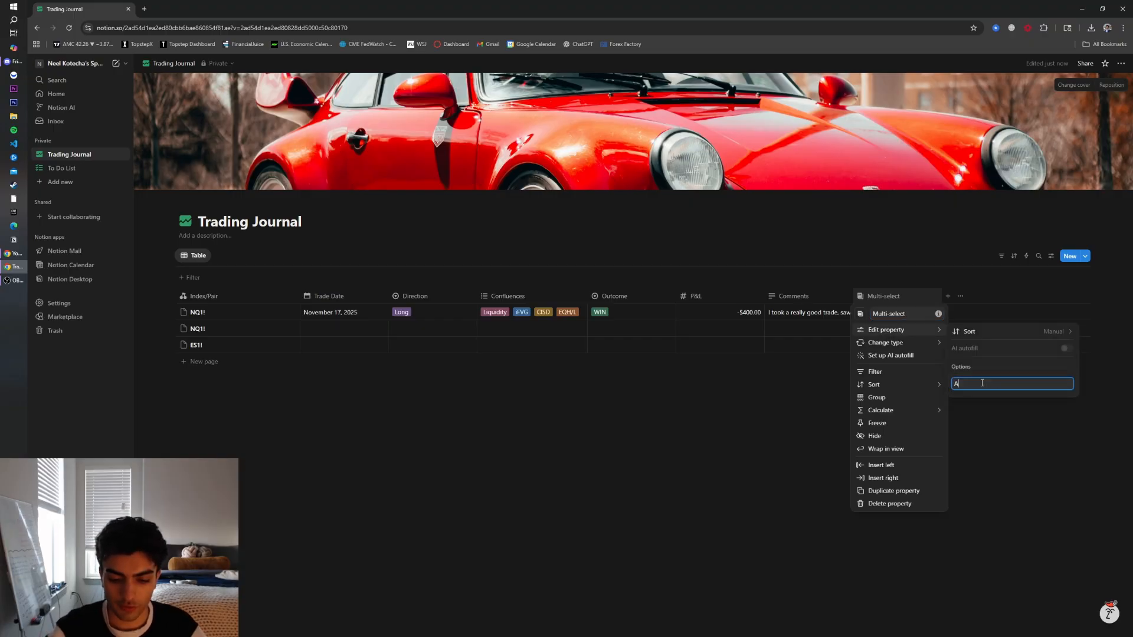
{"action": "type", "text": "+"}
{"action": "key", "text": "Return"}
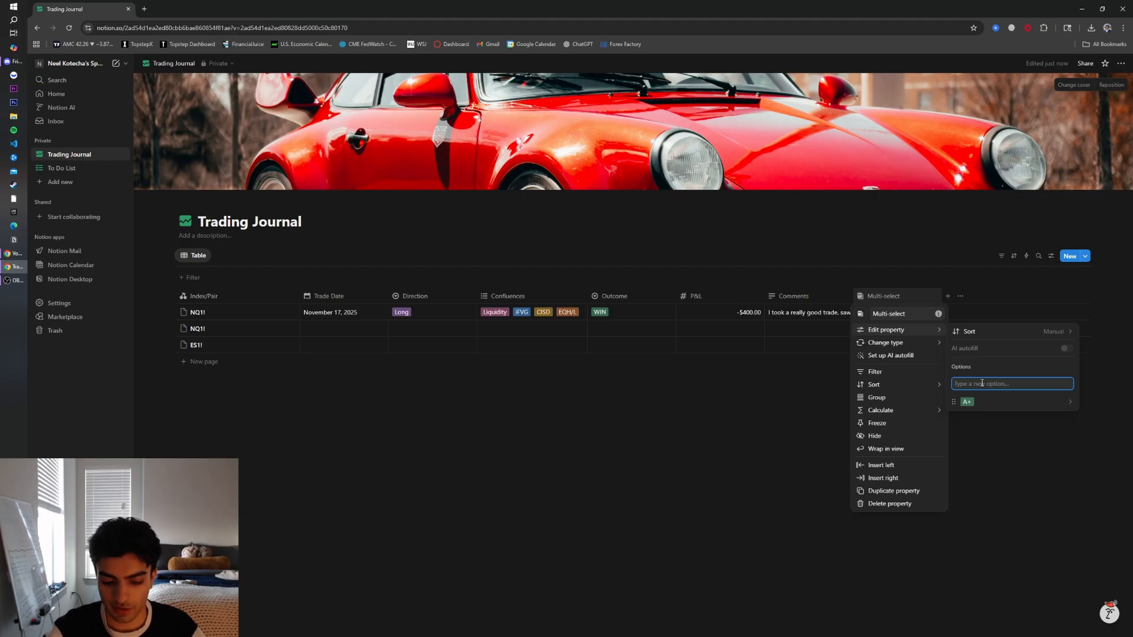
{"action": "type", "text": "A/A-"}
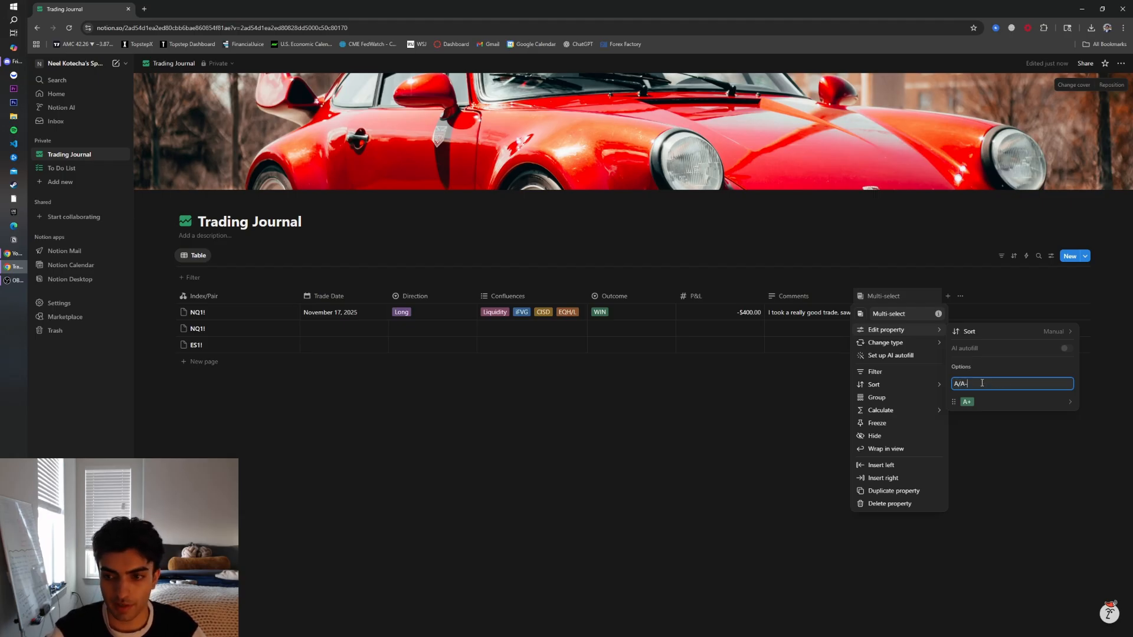
{"action": "key", "text": "Return"}
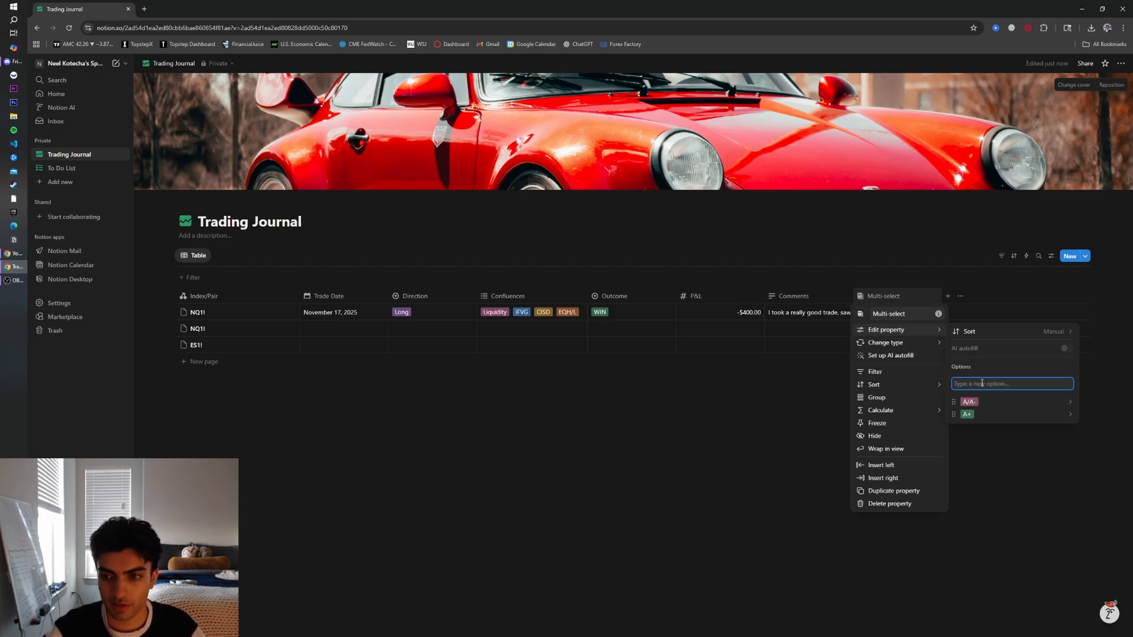
Add the further grade options B/B+, B-/C+ and F to the Multi-select property
{"action": "type", "text": "B"}
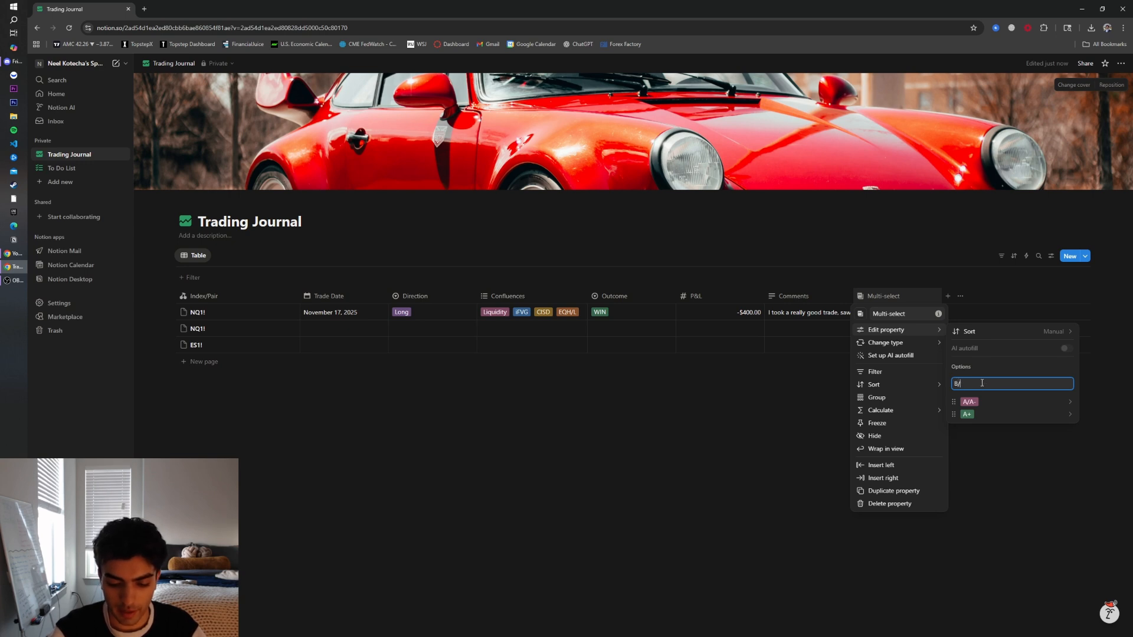
{"action": "type", "text": "/B+"}
{"action": "key", "text": "Return"}
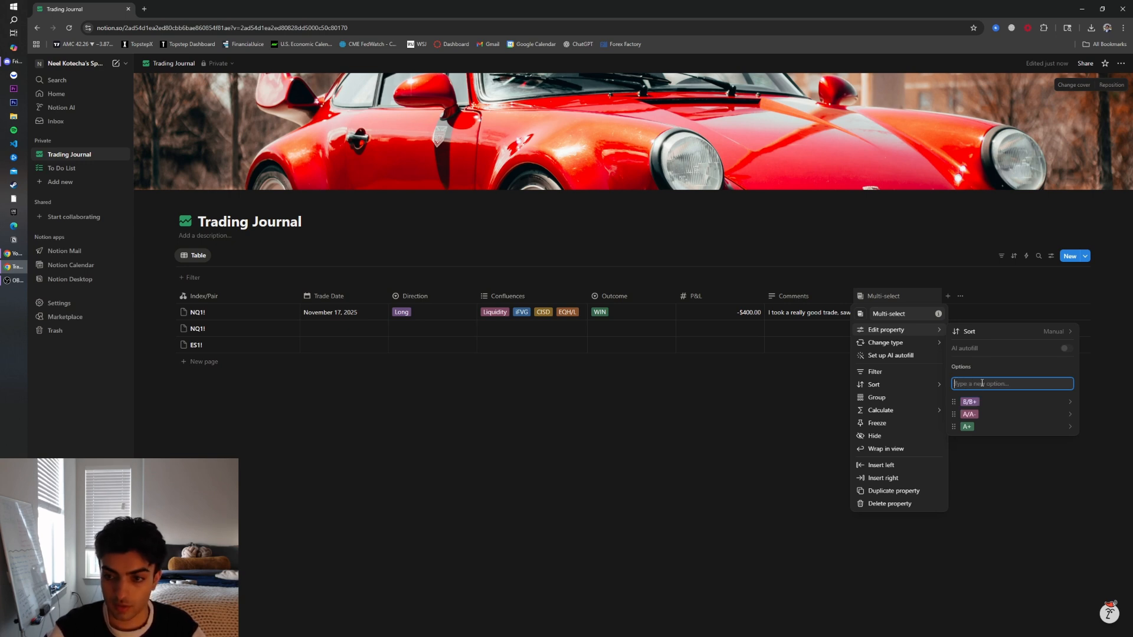
{"action": "type", "text": "B"}
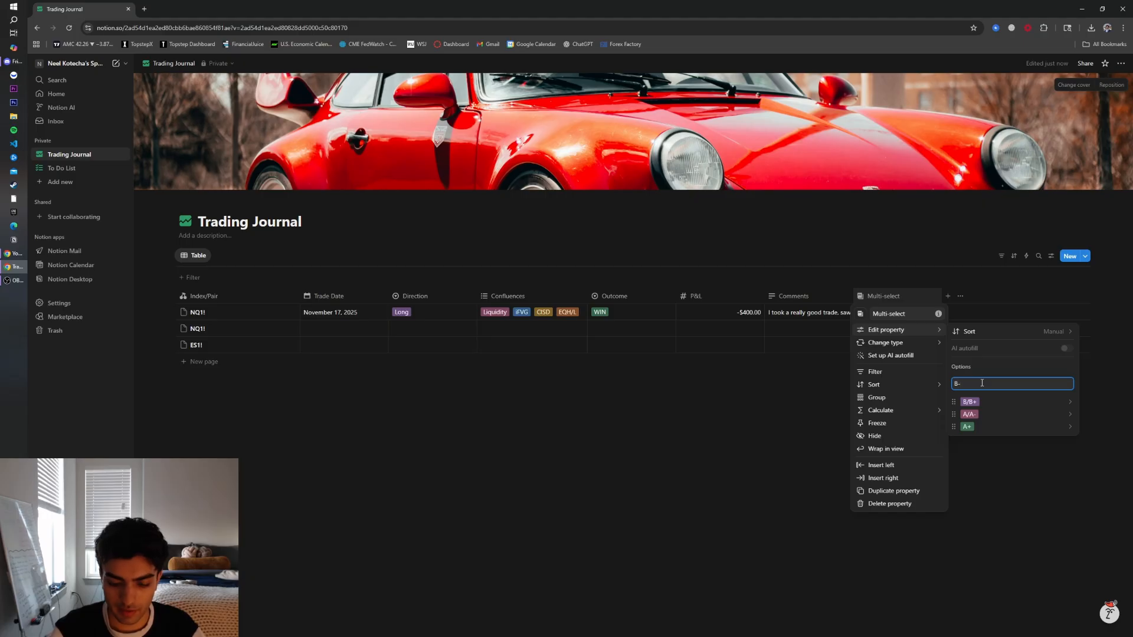
{"action": "type", "text": "-/C+"}
{"action": "key", "text": "Return"}
{"action": "type", "text": "F"}
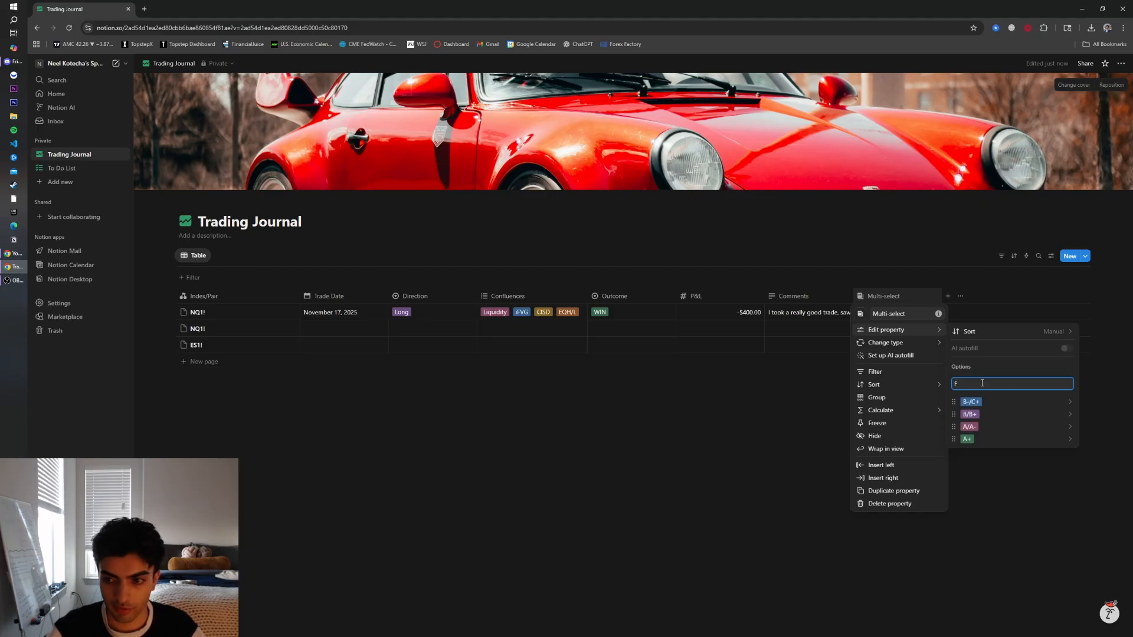
{"action": "key", "text": "Return"}
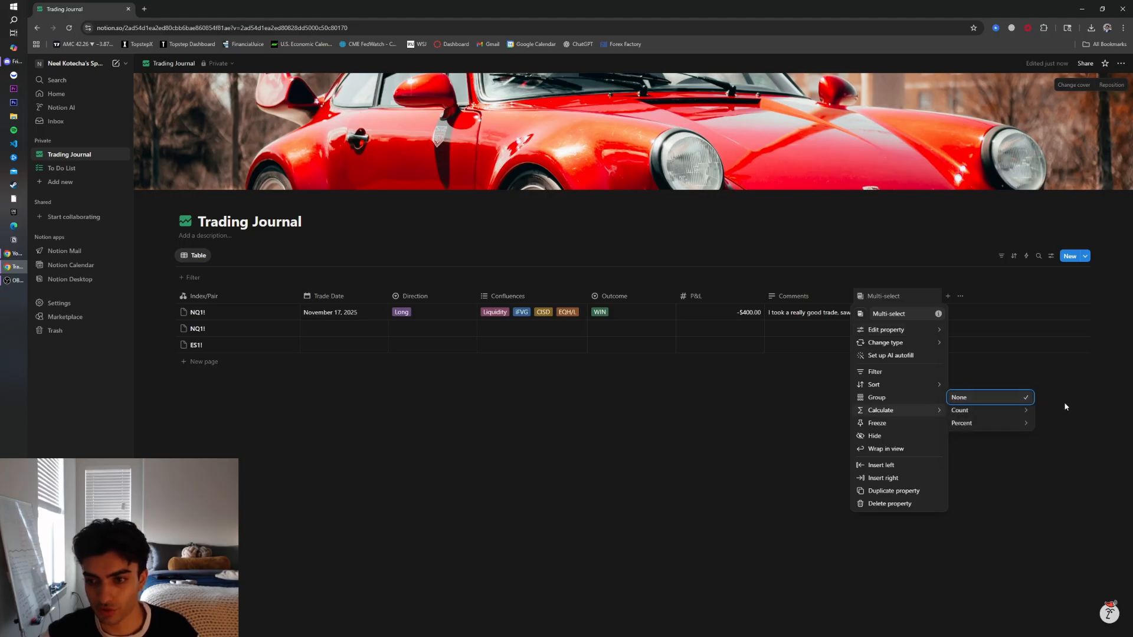
Colour the F grade option red and the A/A- option blue
{"action": "mouse_move", "coordinate": [890, 330]}
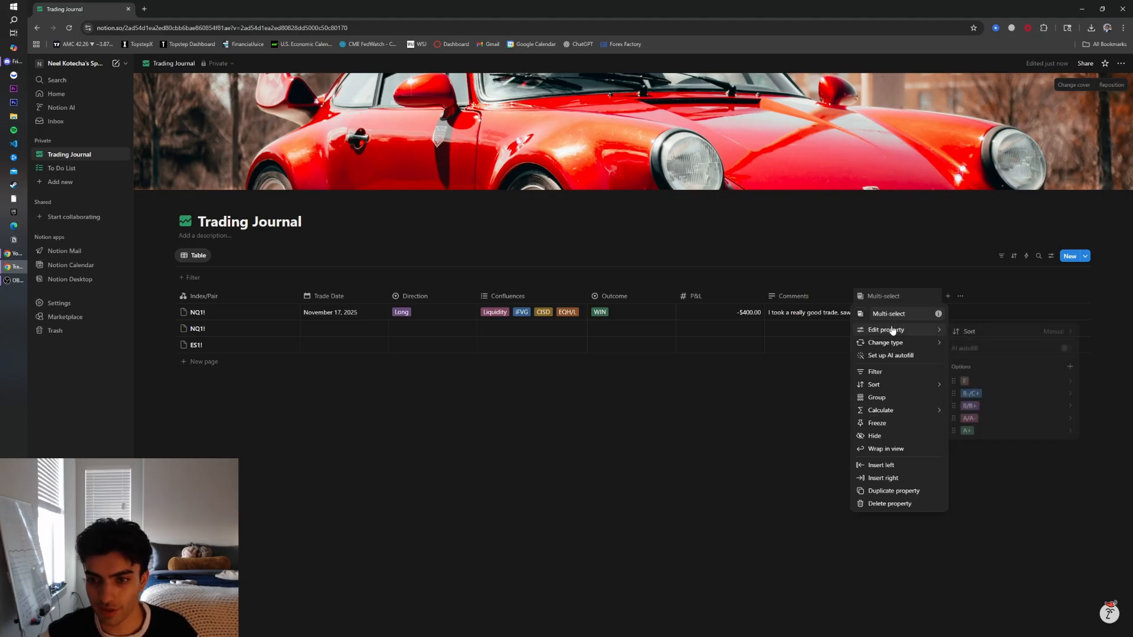
{"action": "left_click", "coordinate": [1060, 384]}
{"action": "left_click", "coordinate": [1000, 560]}
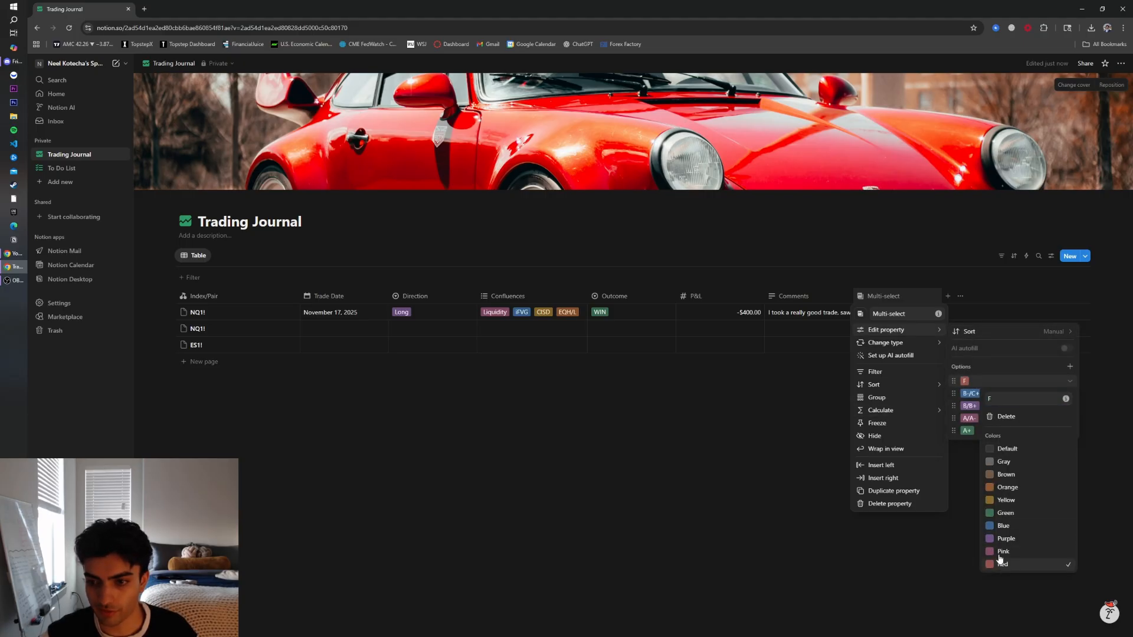
{"action": "left_click", "coordinate": [975, 430]}
{"action": "left_click", "coordinate": [1072, 420]}
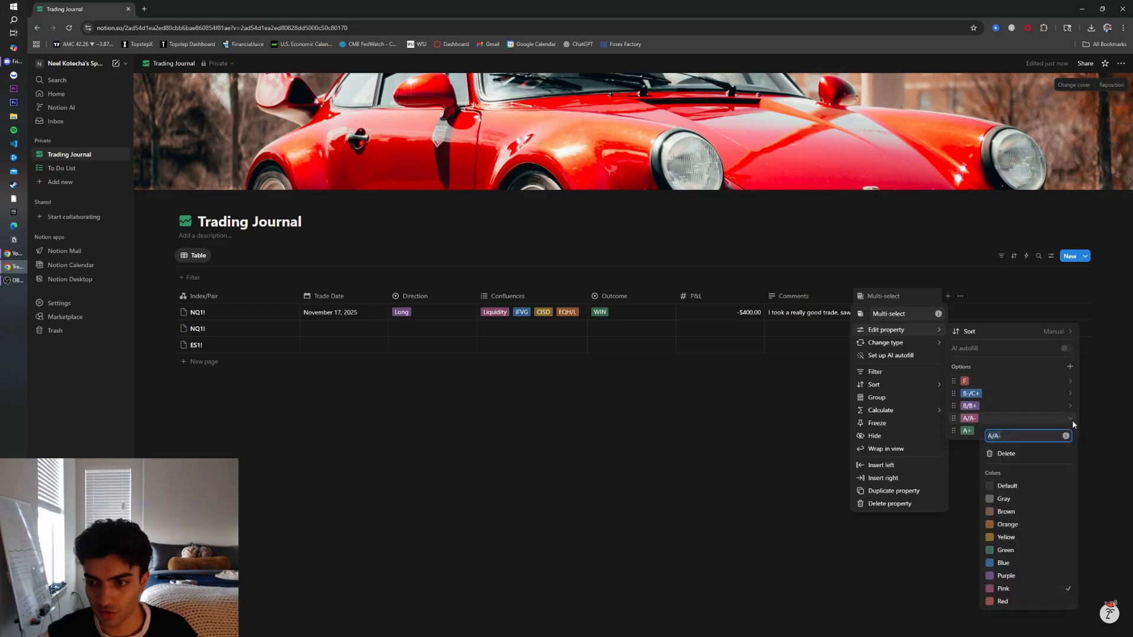
{"action": "left_click", "coordinate": [1029, 563]}
{"action": "left_click", "coordinate": [1039, 430]}
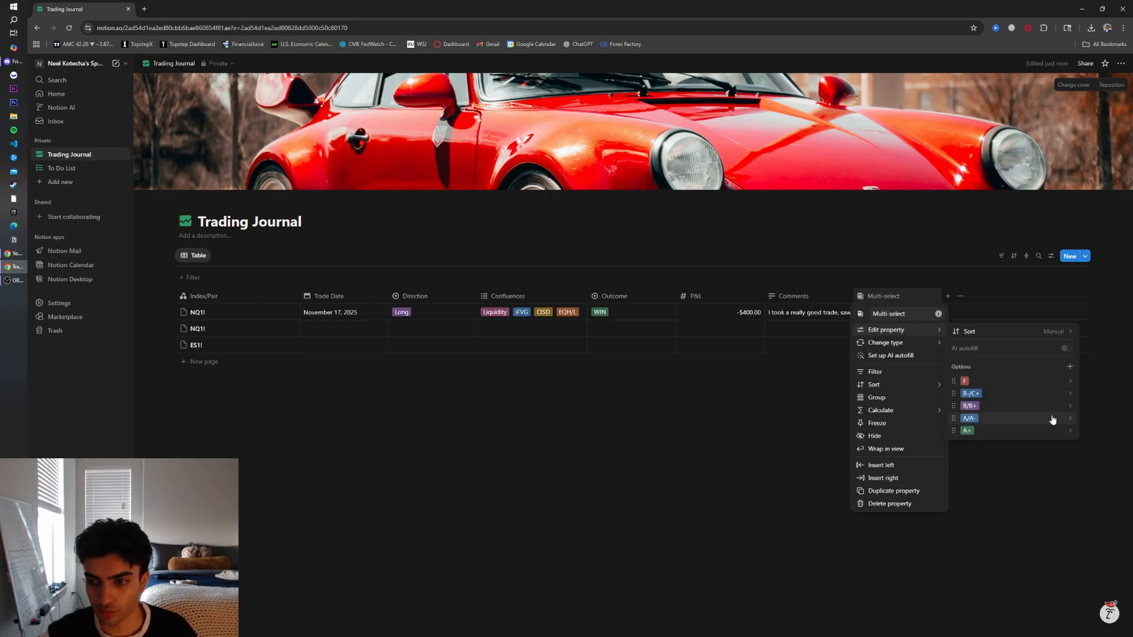
Colour the B/B+ grade option yellow and the B-/C+ option brown
{"action": "left_click", "coordinate": [1070, 406]}
{"action": "left_click", "coordinate": [1032, 525]}
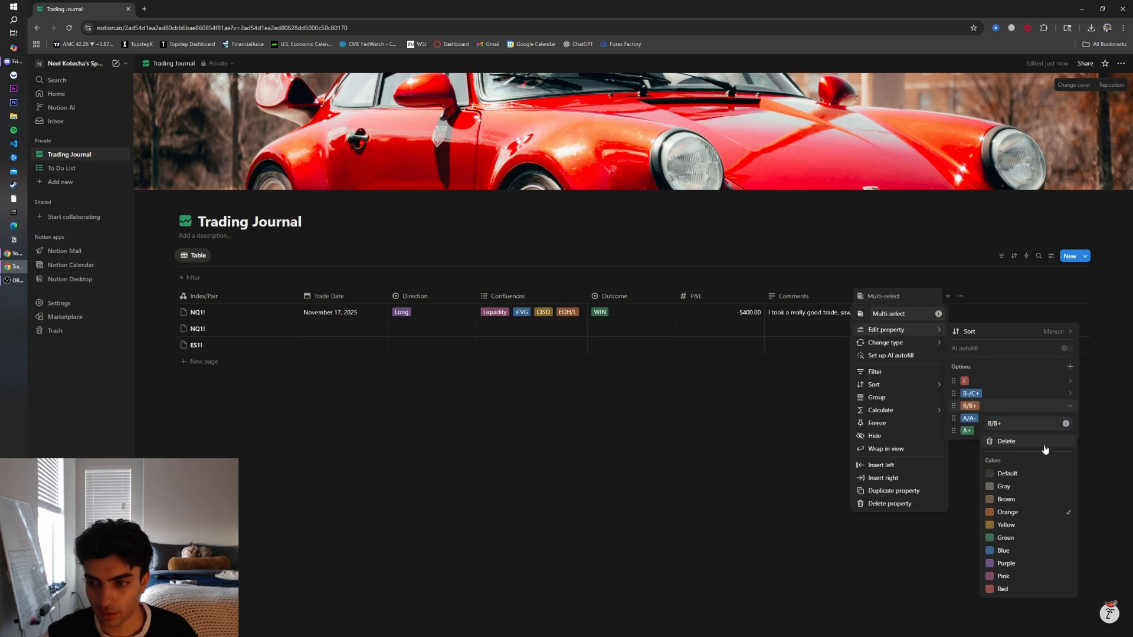
{"action": "left_click", "coordinate": [1071, 395]}
{"action": "left_click", "coordinate": [1071, 395]}
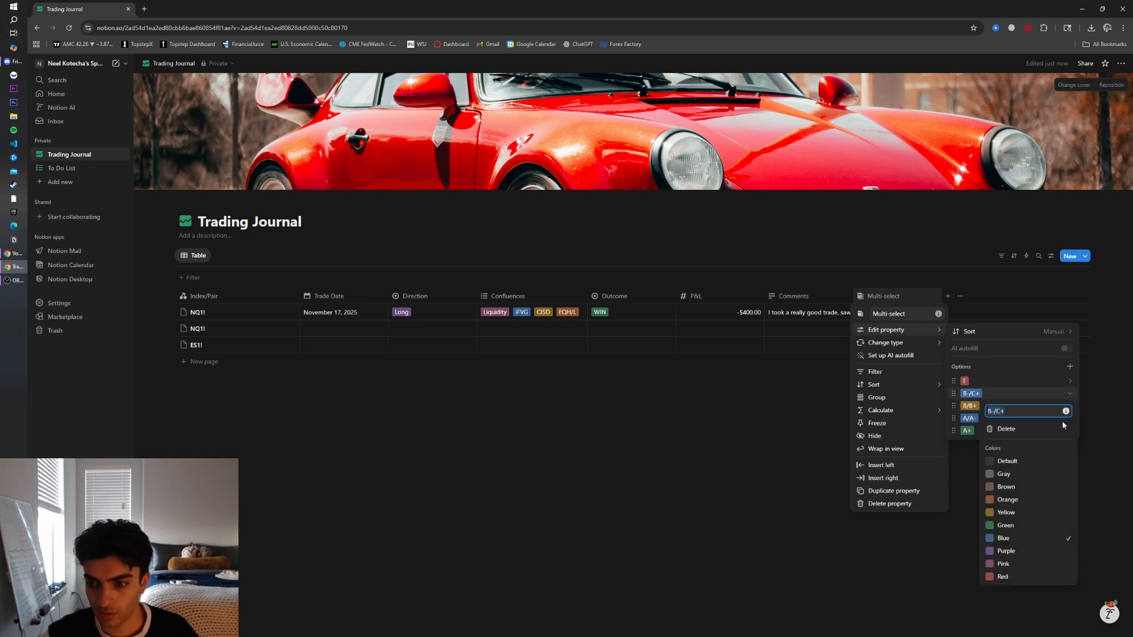
{"action": "left_click", "coordinate": [1008, 484]}
{"action": "left_click", "coordinate": [973, 451]}
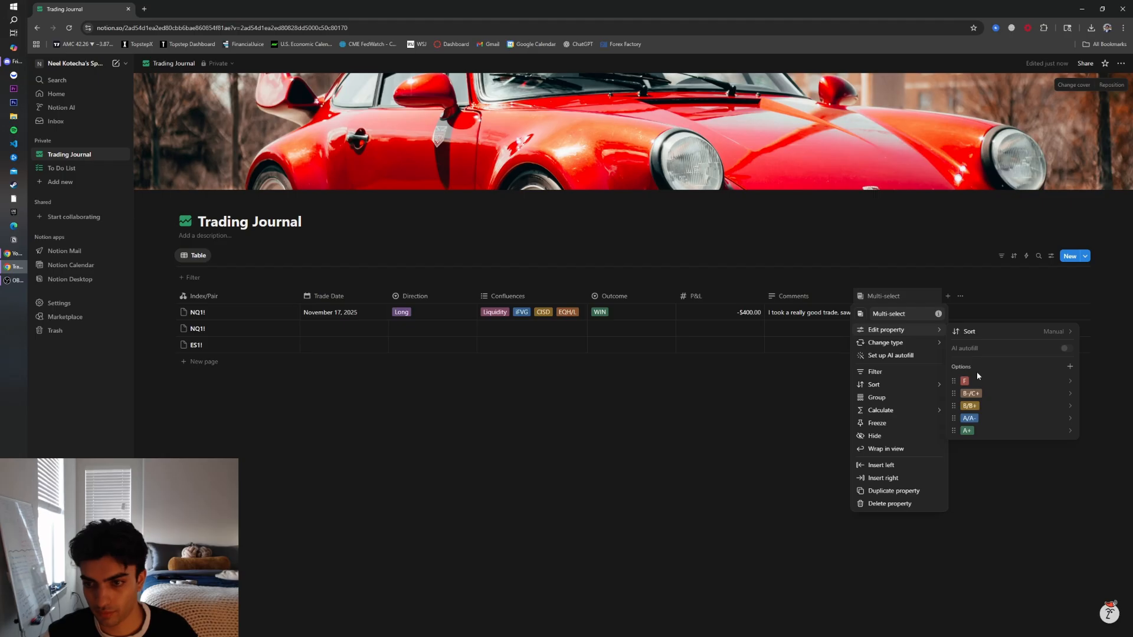
{"action": "left_click", "coordinate": [737, 419]}
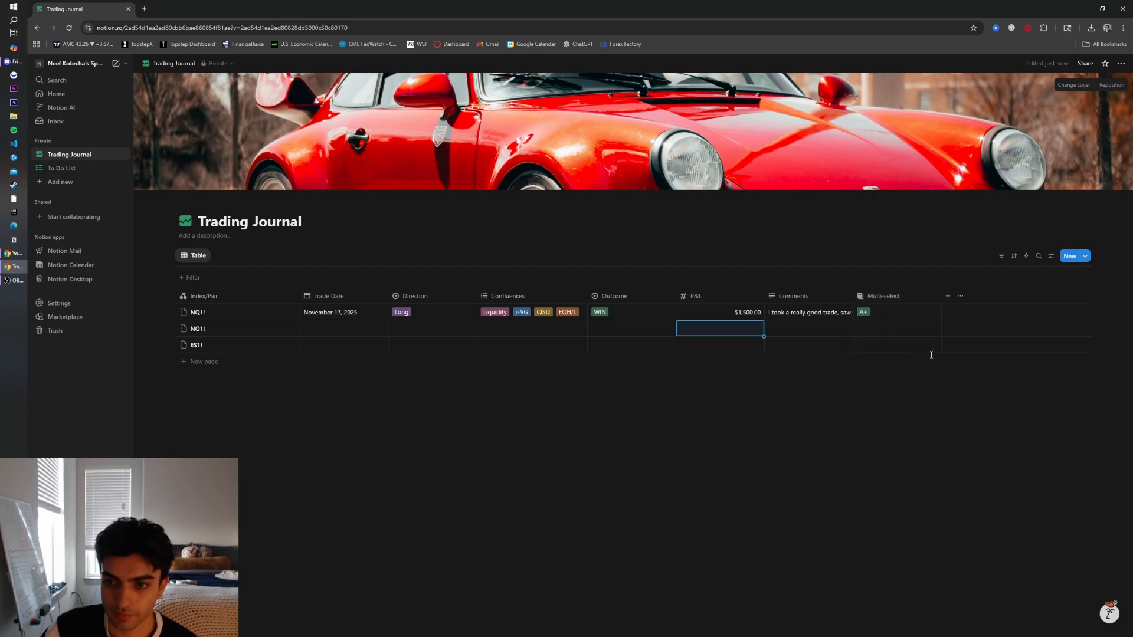
Try out the A/A- and F grades in the first trade's grade cell before restoring A+
{"action": "left_click", "coordinate": [930, 313]}
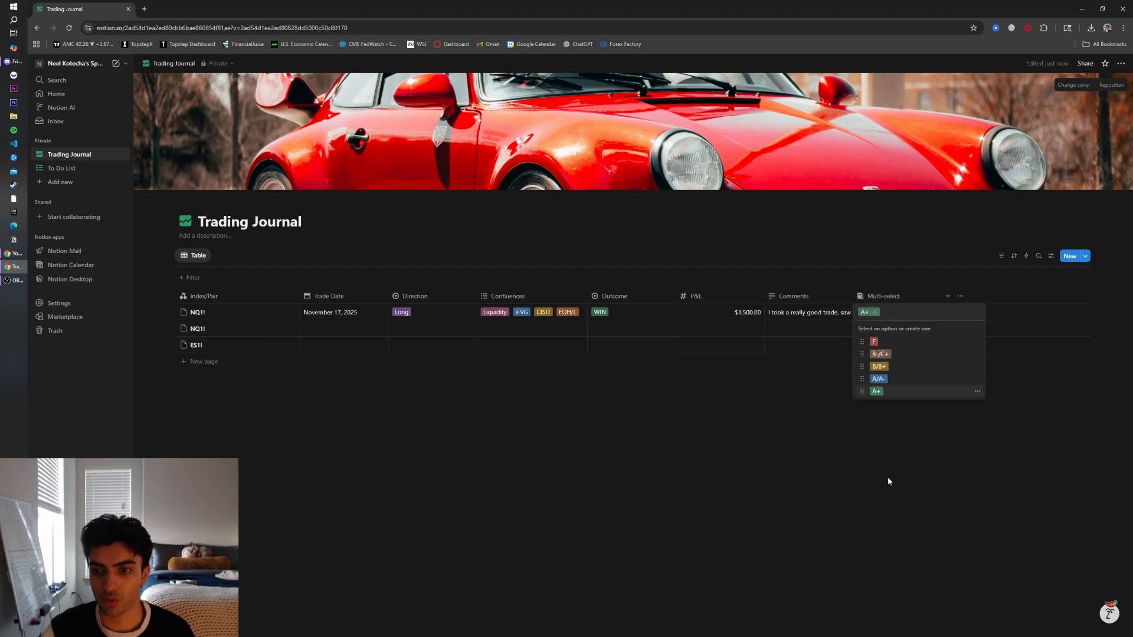
{"action": "key", "text": "Escape"}
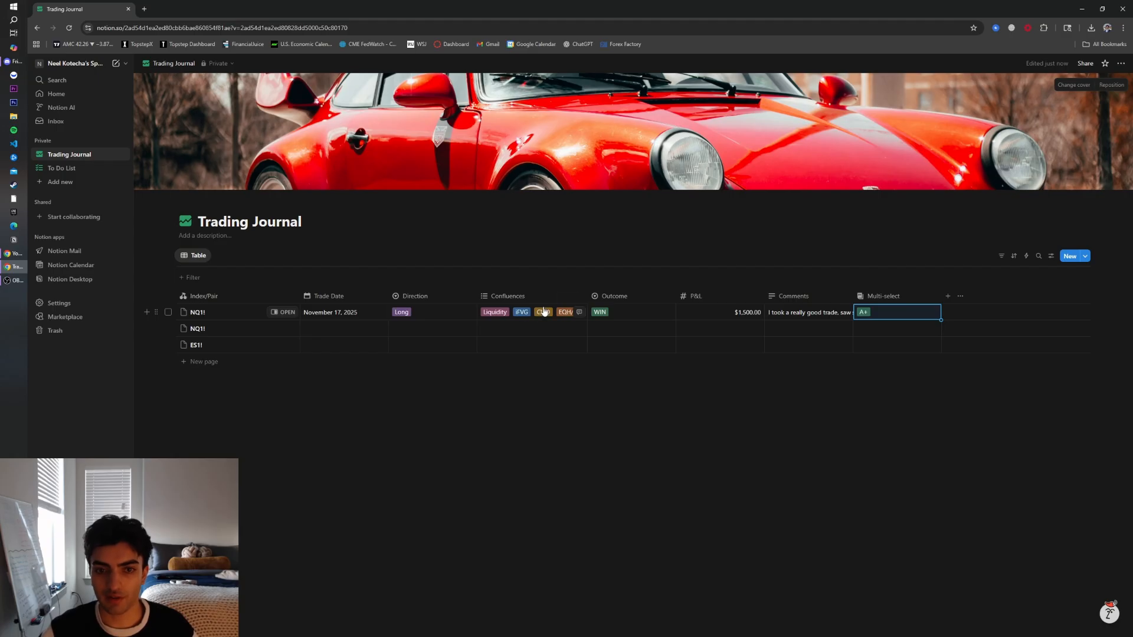
{"action": "left_click", "coordinate": [894, 312]}
{"action": "left_click", "coordinate": [882, 379]}
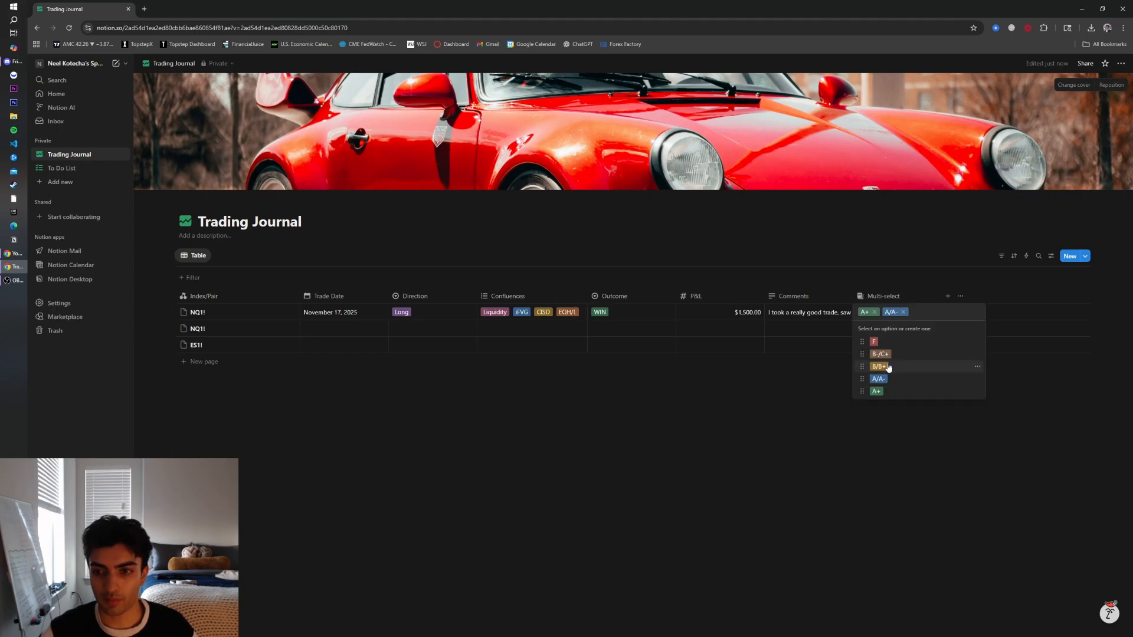
{"action": "left_click", "coordinate": [875, 313]}
{"action": "key", "text": "Escape"}
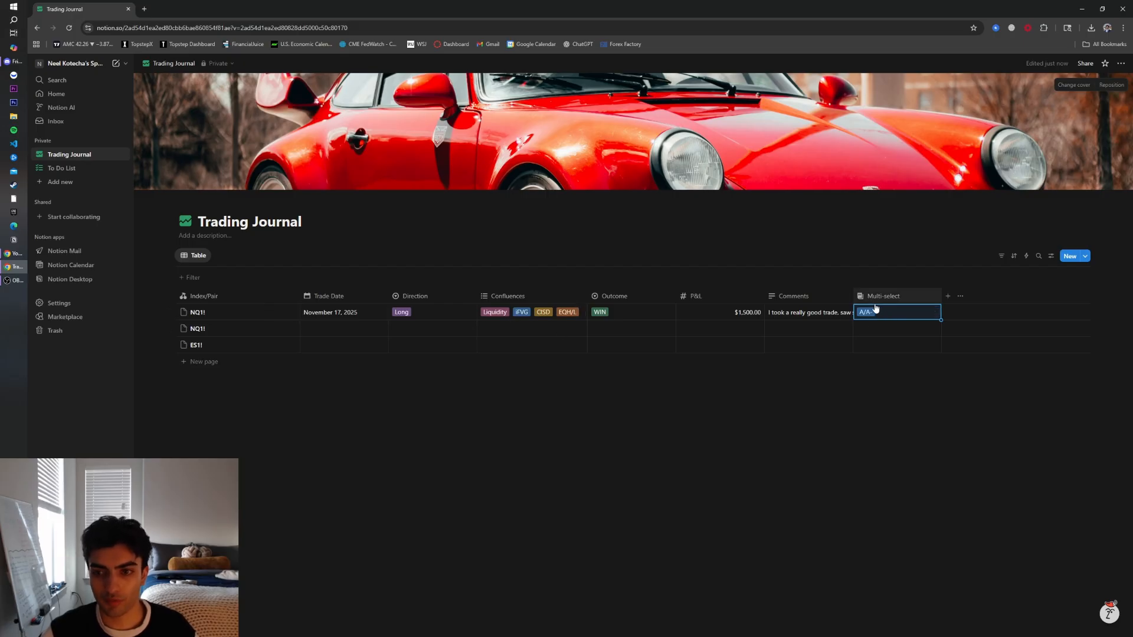
{"action": "left_click", "coordinate": [887, 313]}
{"action": "left_click", "coordinate": [874, 341]}
{"action": "left_click", "coordinate": [878, 312]}
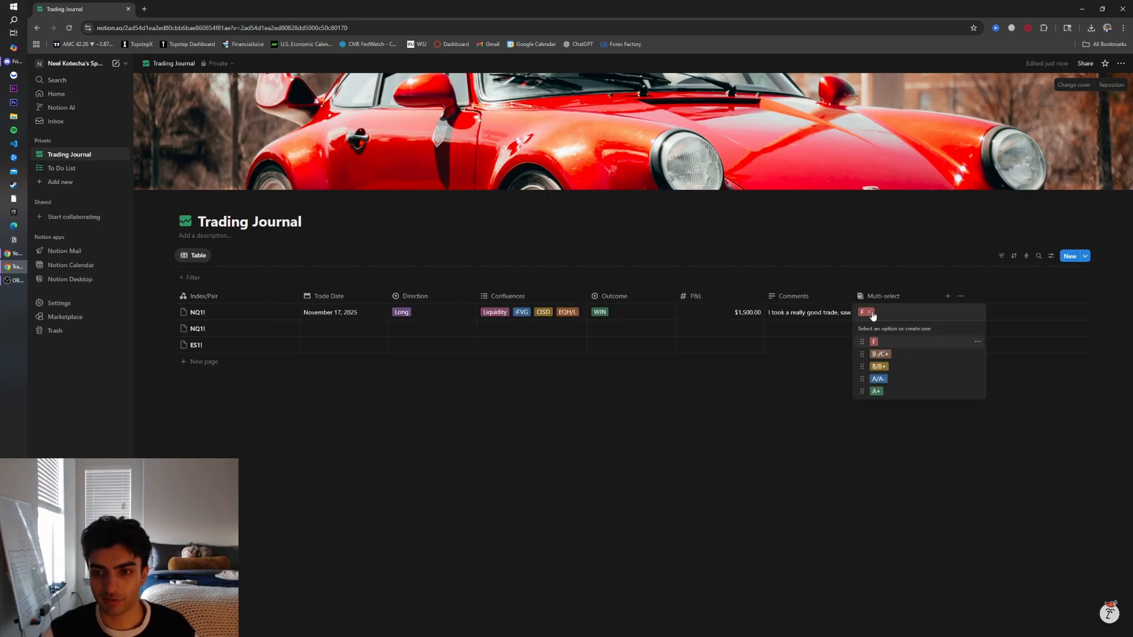
{"action": "left_click", "coordinate": [871, 312]}
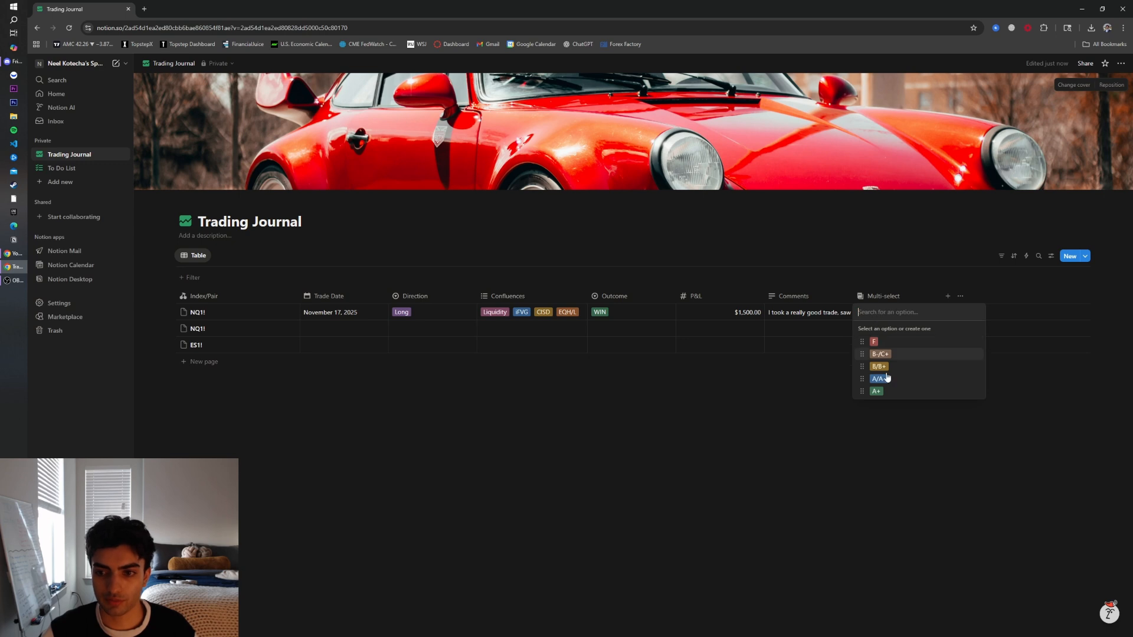
{"action": "left_click", "coordinate": [876, 391]}
{"action": "key", "text": "Escape"}
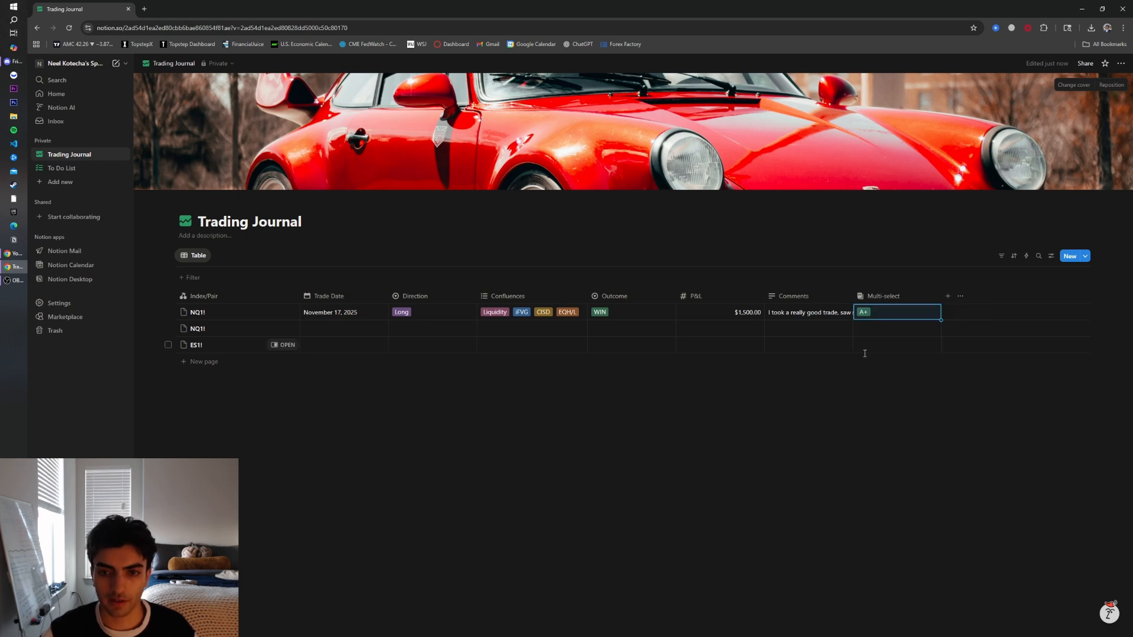
Add a Number property and set it to show as a bar
{"action": "left_click", "coordinate": [949, 299]}
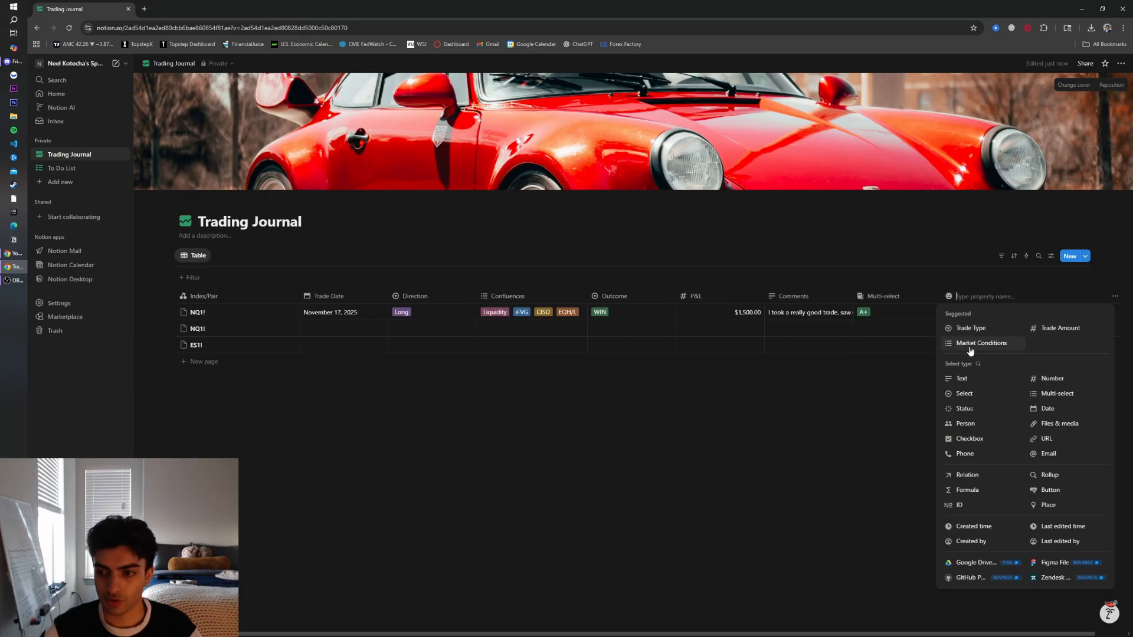
{"action": "left_click", "coordinate": [1063, 382]}
{"action": "mouse_move", "coordinate": [975, 334]}
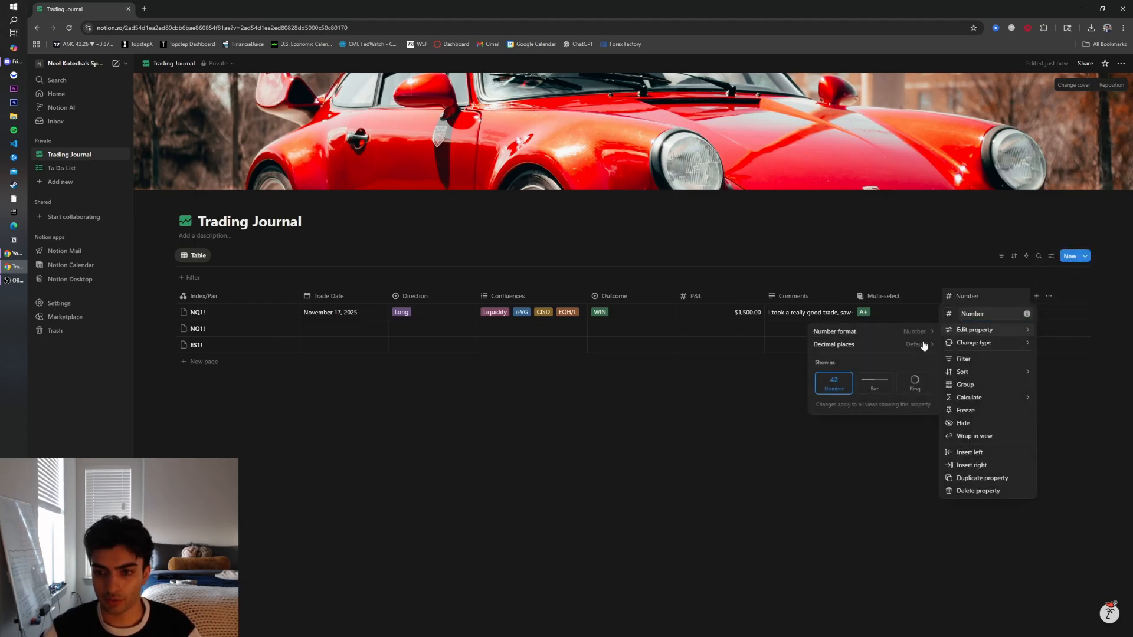
{"action": "left_click", "coordinate": [875, 385]}
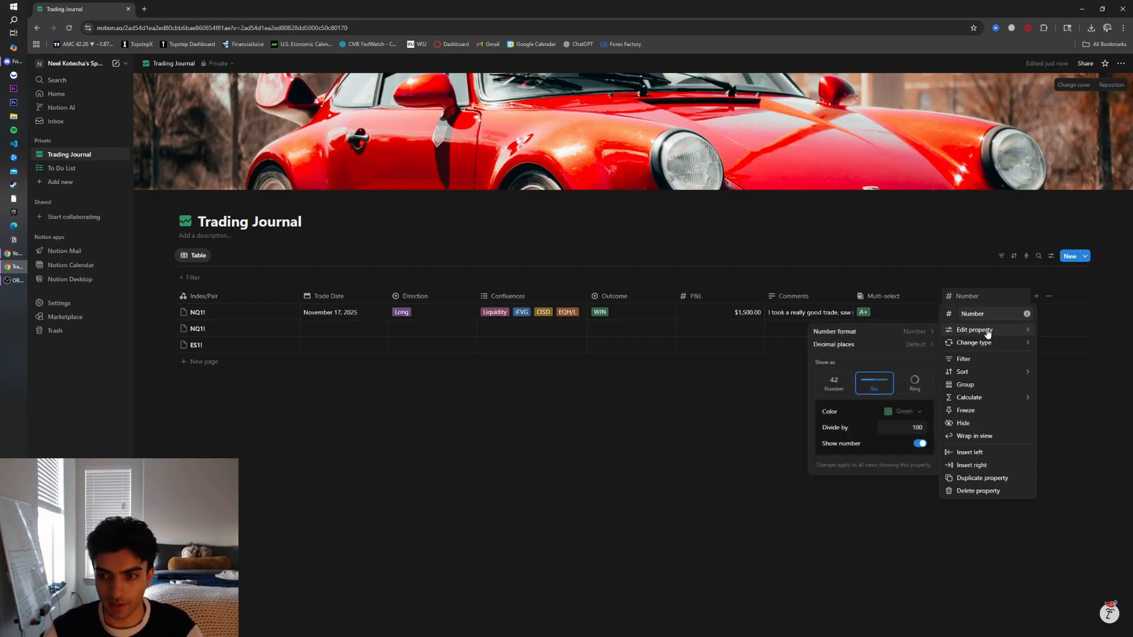
{"action": "left_click", "coordinate": [942, 327]}
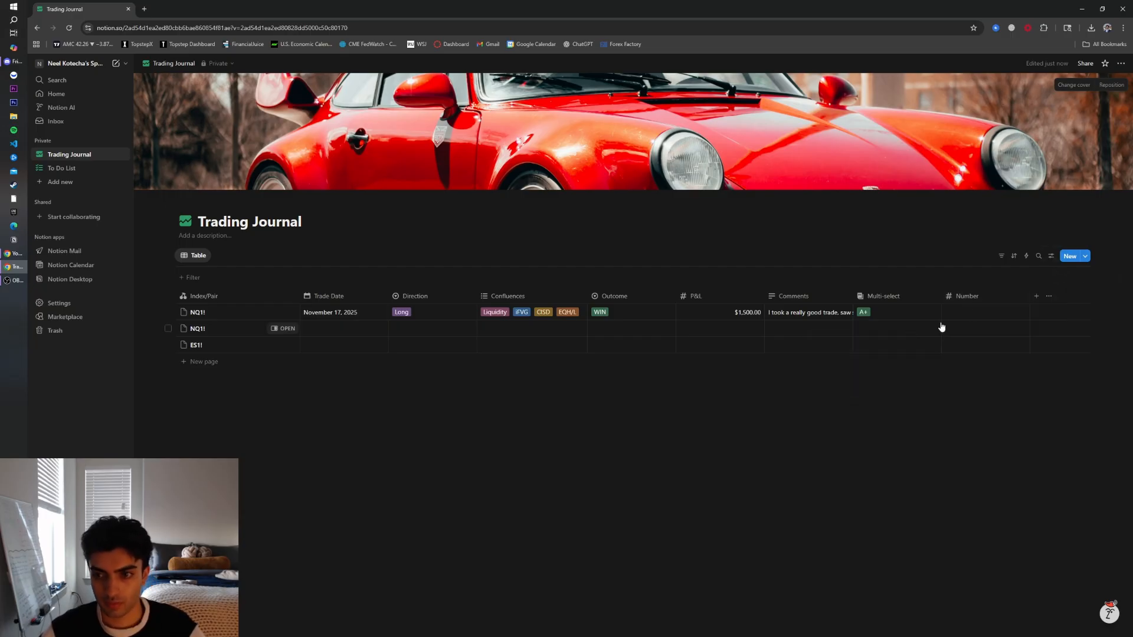
Enter 7 in the first trade's Number cell
{"action": "type", "text": "5"}
{"action": "left_click", "coordinate": [979, 329]}
{"action": "left_click", "coordinate": [993, 311]}
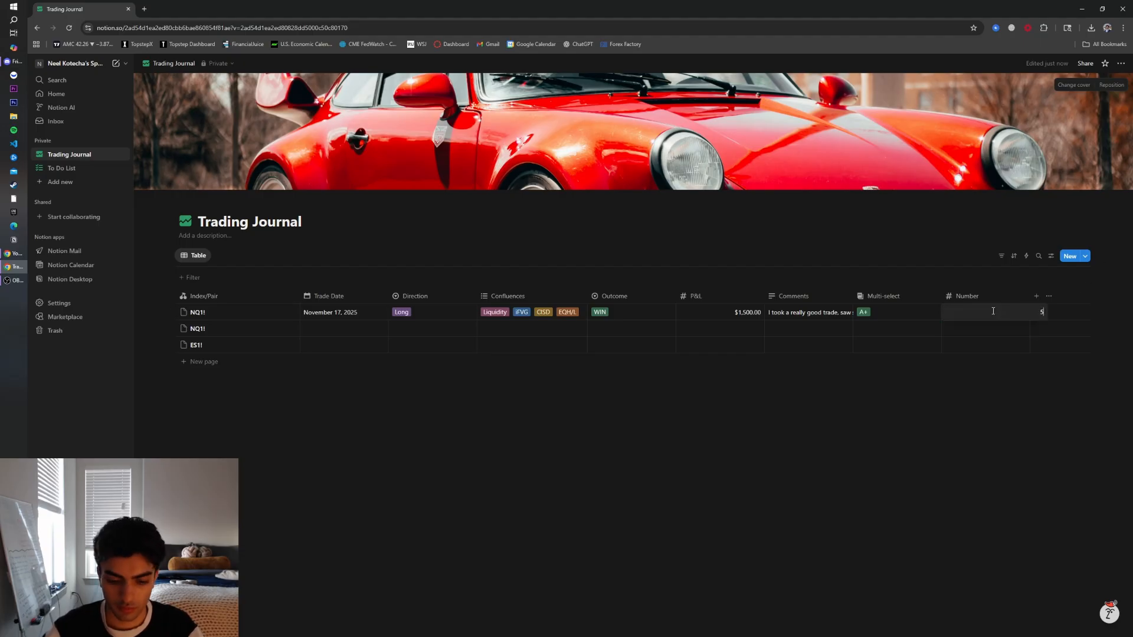
{"action": "type", "text": "7"}
{"action": "key", "text": "Return"}
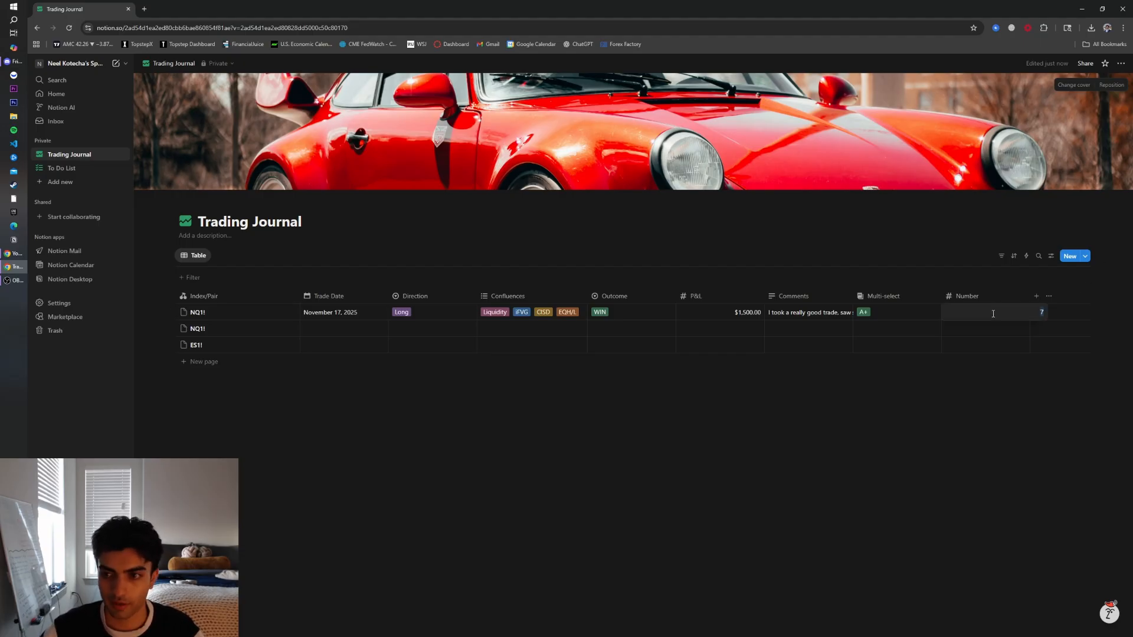
Rename the Number property to Stress Level
{"action": "left_click", "coordinate": [978, 295]}
{"action": "double_click", "coordinate": [993, 313]}
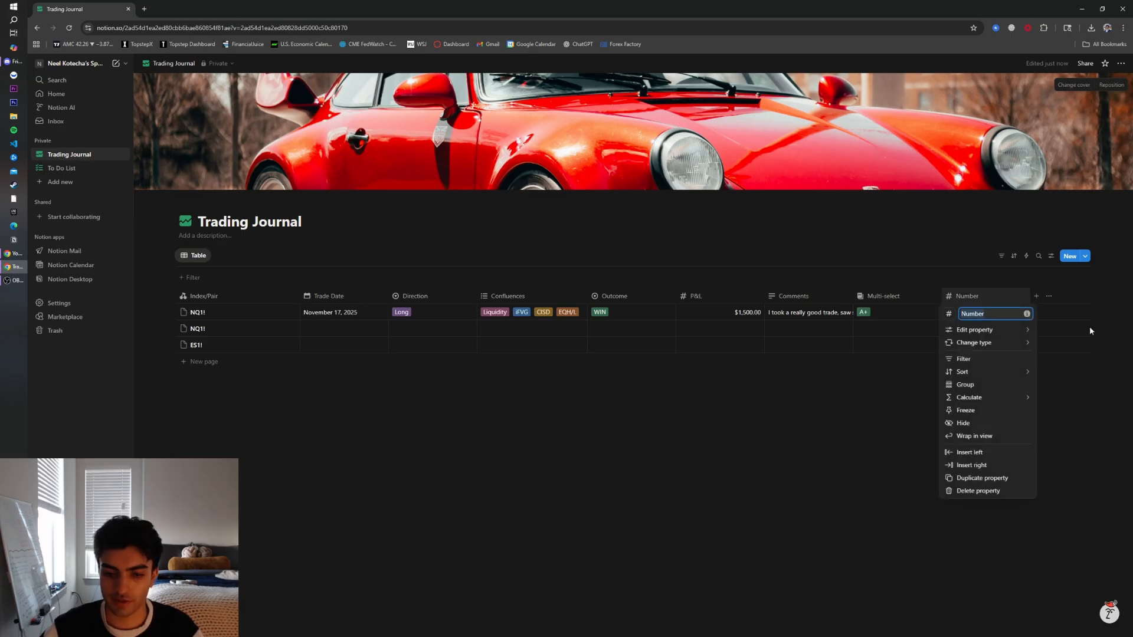
{"action": "type", "text": "Stress Level"}
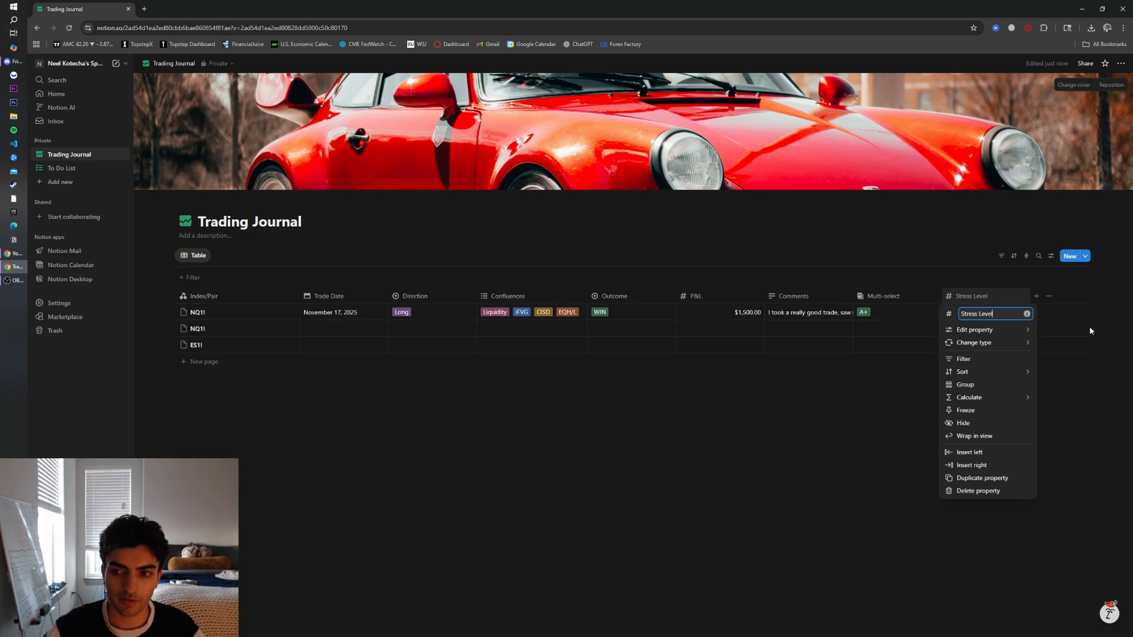
{"action": "left_click", "coordinate": [880, 405]}
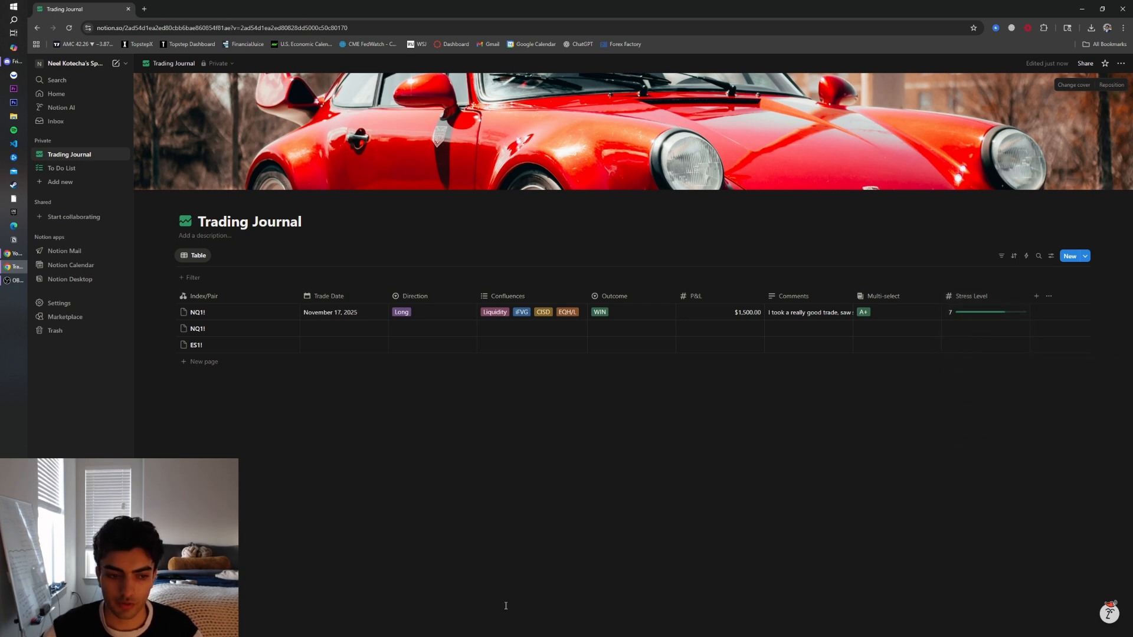
Add another Multi-select property and name it Mood
{"action": "left_click", "coordinate": [1032, 298]}
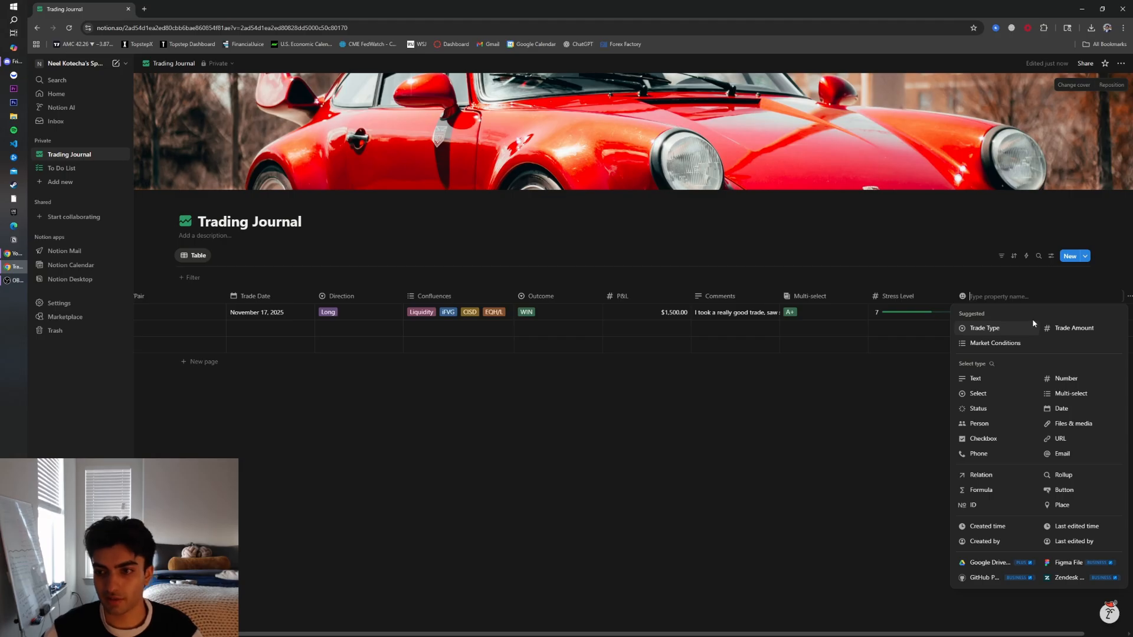
{"action": "left_click", "coordinate": [1066, 394]}
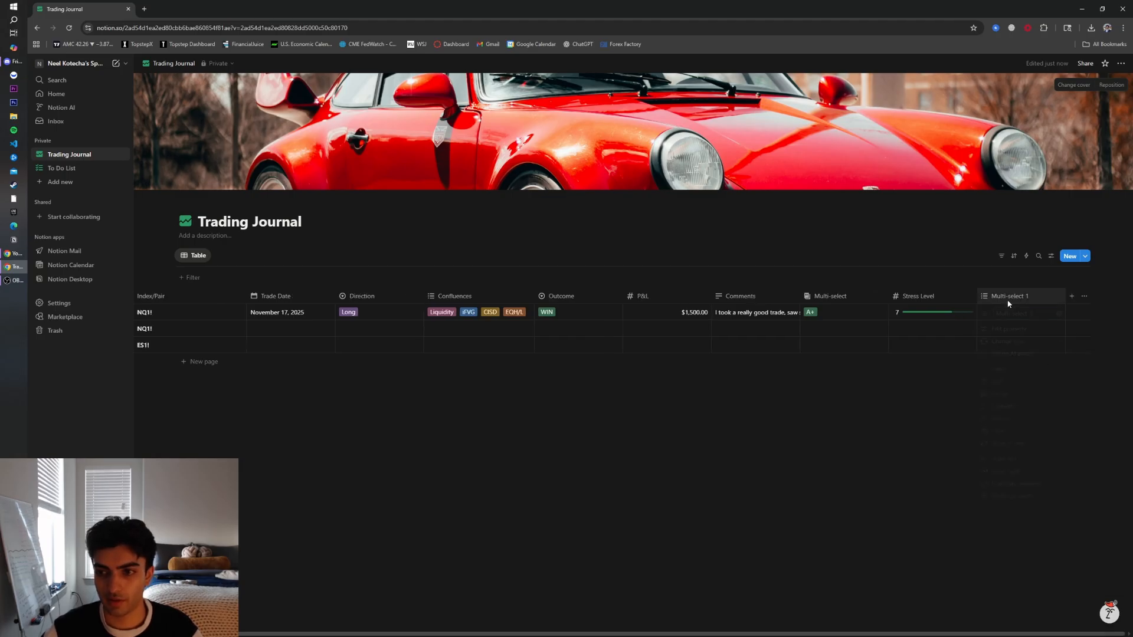
{"action": "left_click", "coordinate": [1007, 301]}
{"action": "type", "text": "Mood"}
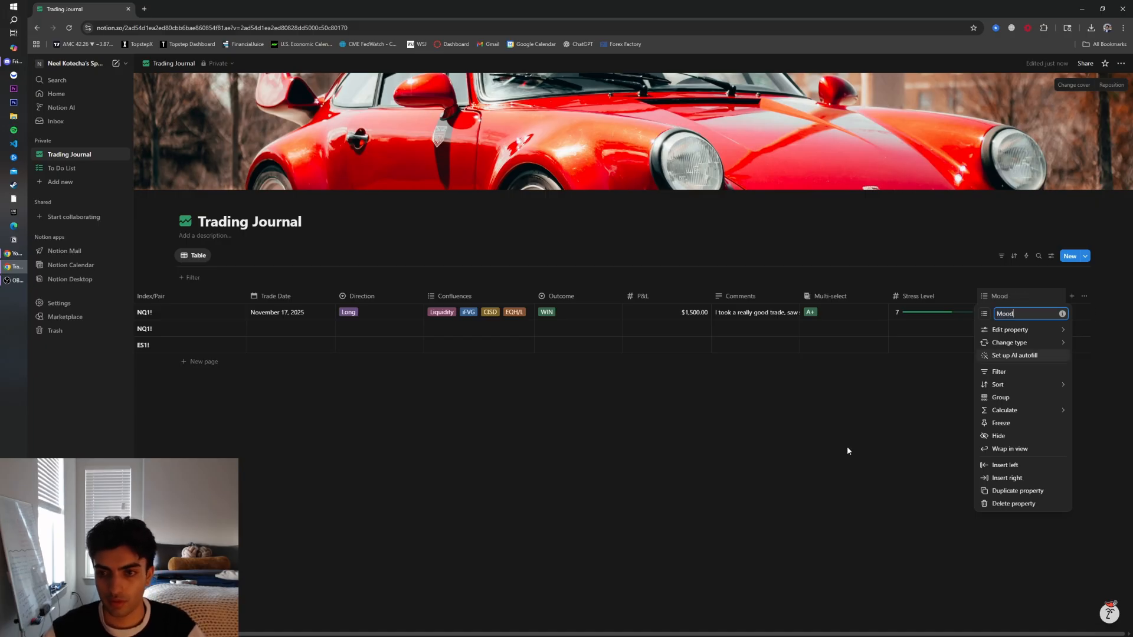
{"action": "left_click", "coordinate": [929, 400]}
Rename the grade Multi-select property to Trade Score
{"action": "left_click", "coordinate": [838, 297]}
{"action": "triple_click", "coordinate": [863, 316]}
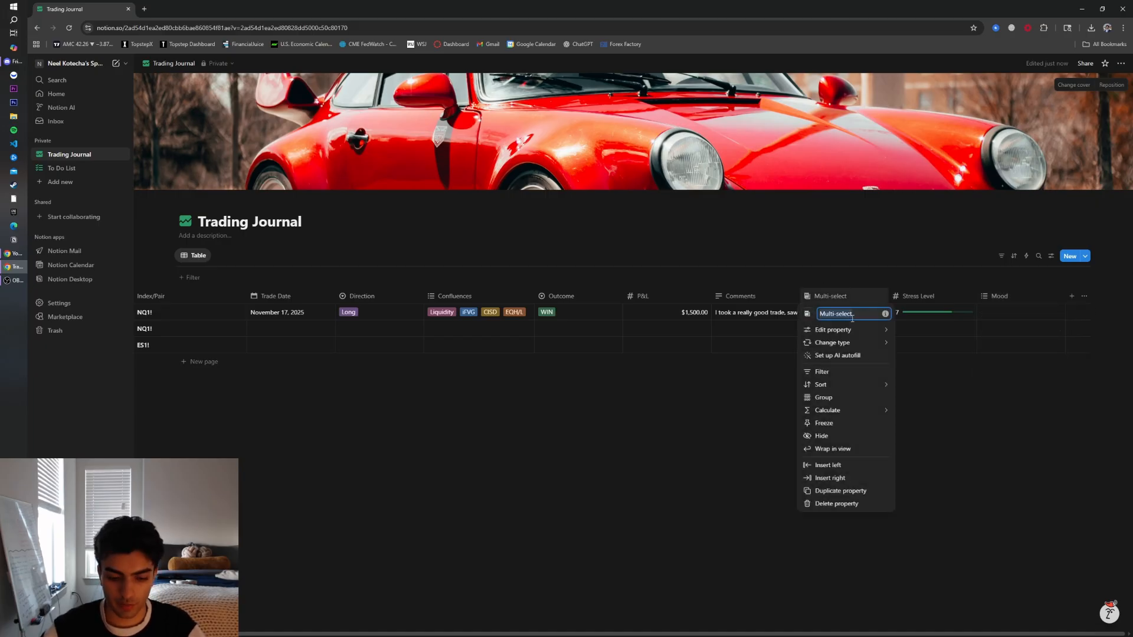
{"action": "type", "text": "Trade Score"}
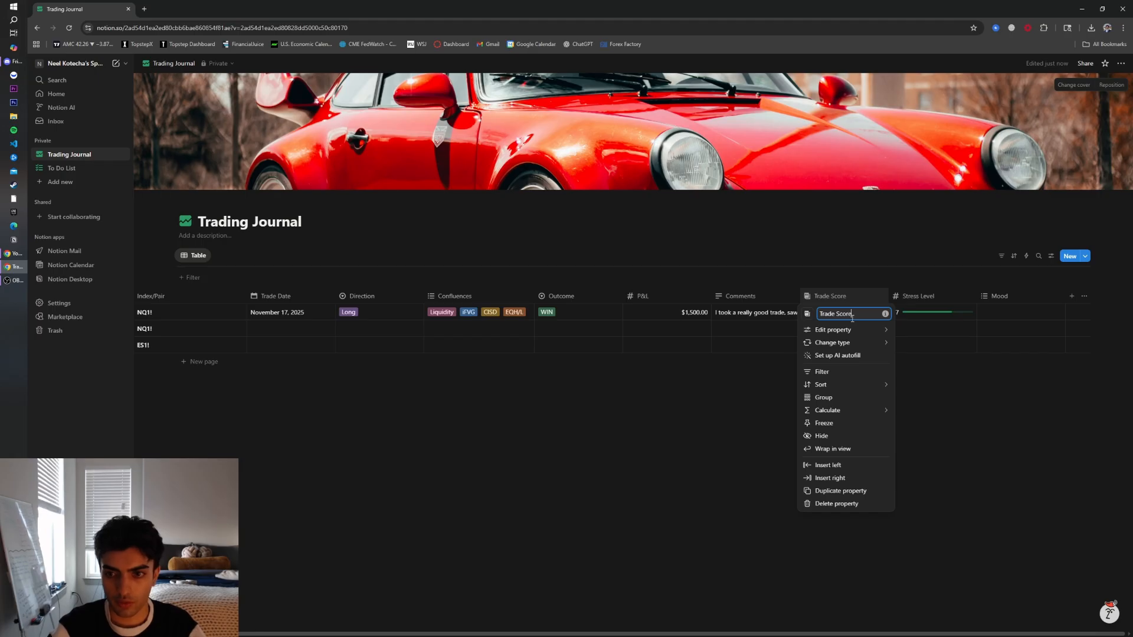
Add the options Scared, Happy, Angry and Neutral to the Mood property
{"action": "left_click", "coordinate": [1022, 295]}
{"action": "left_click", "coordinate": [1006, 296]}
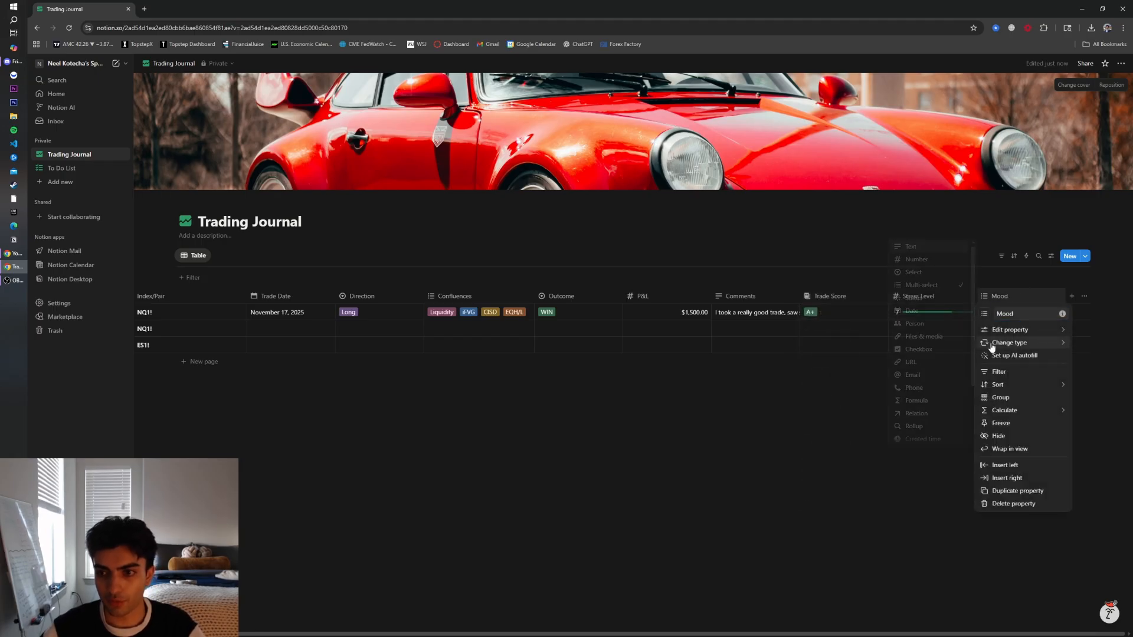
{"action": "mouse_move", "coordinate": [1013, 332]}
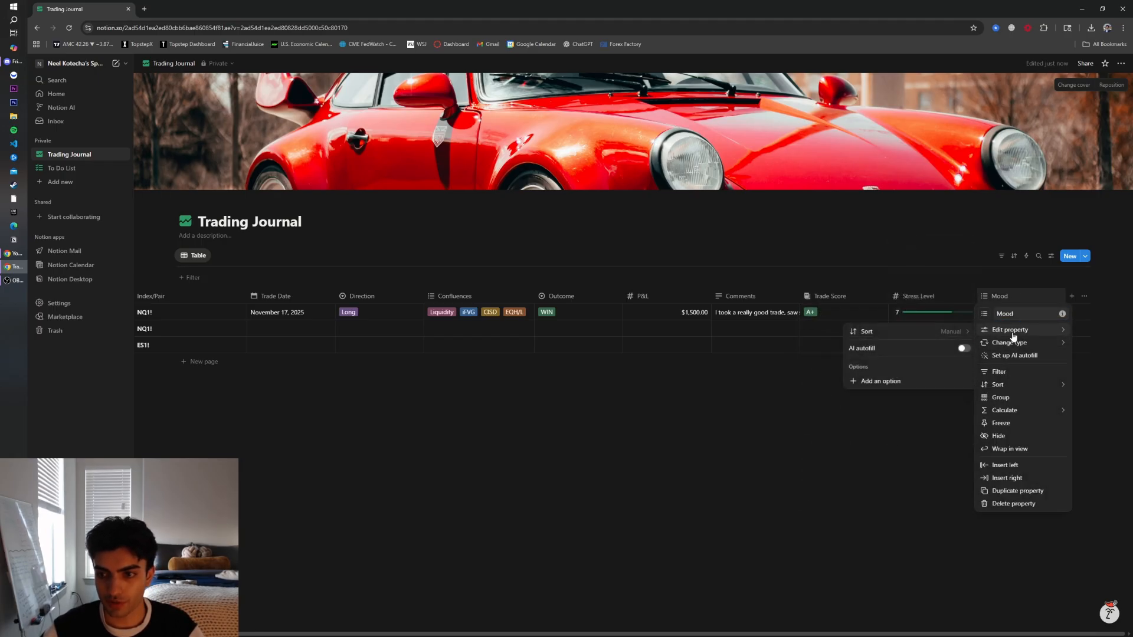
{"action": "left_click", "coordinate": [908, 383]}
{"action": "type", "text": "Scared"}
{"action": "key", "text": "Return"}
{"action": "type", "text": "Happy"}
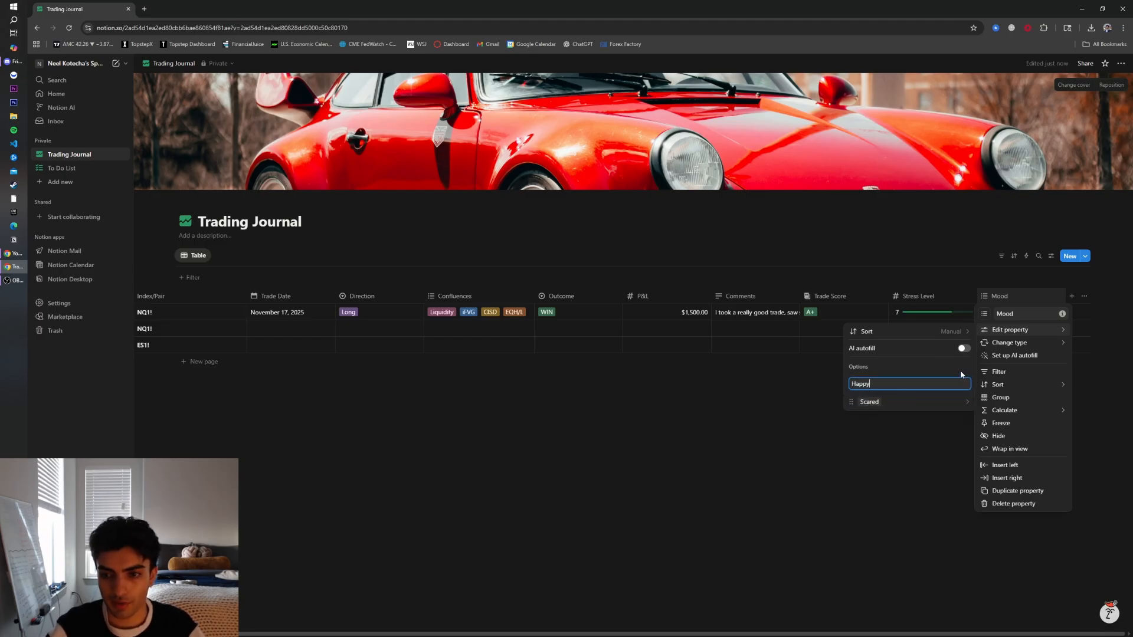
{"action": "key", "text": "Return"}
{"action": "type", "text": "Angry"}
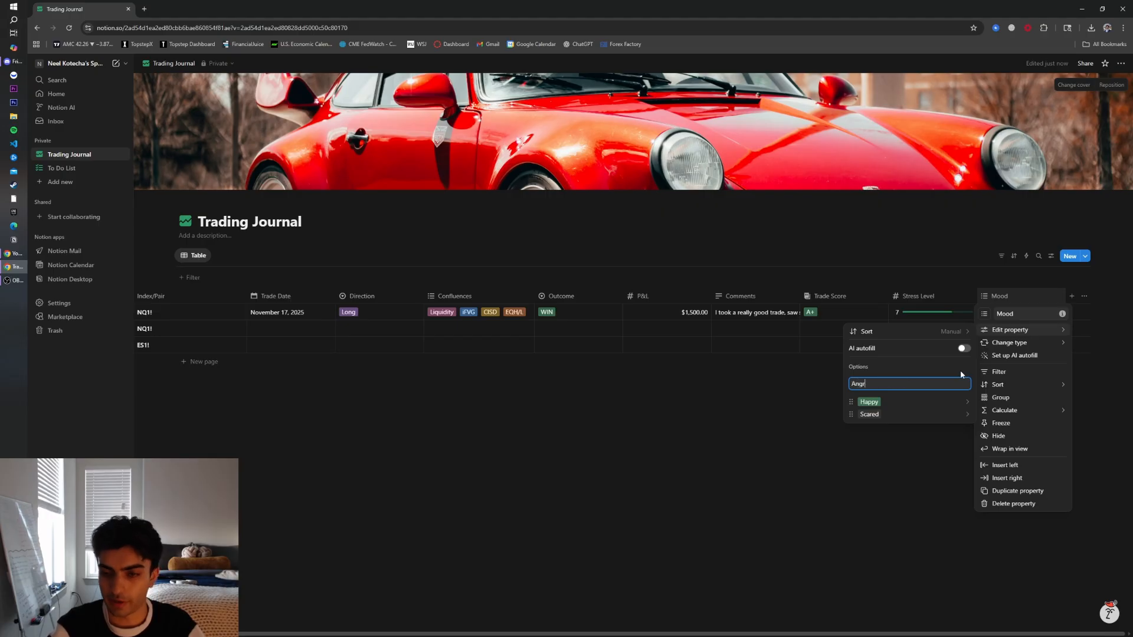
{"action": "key", "text": "Return"}
{"action": "type", "text": "Neutral"}
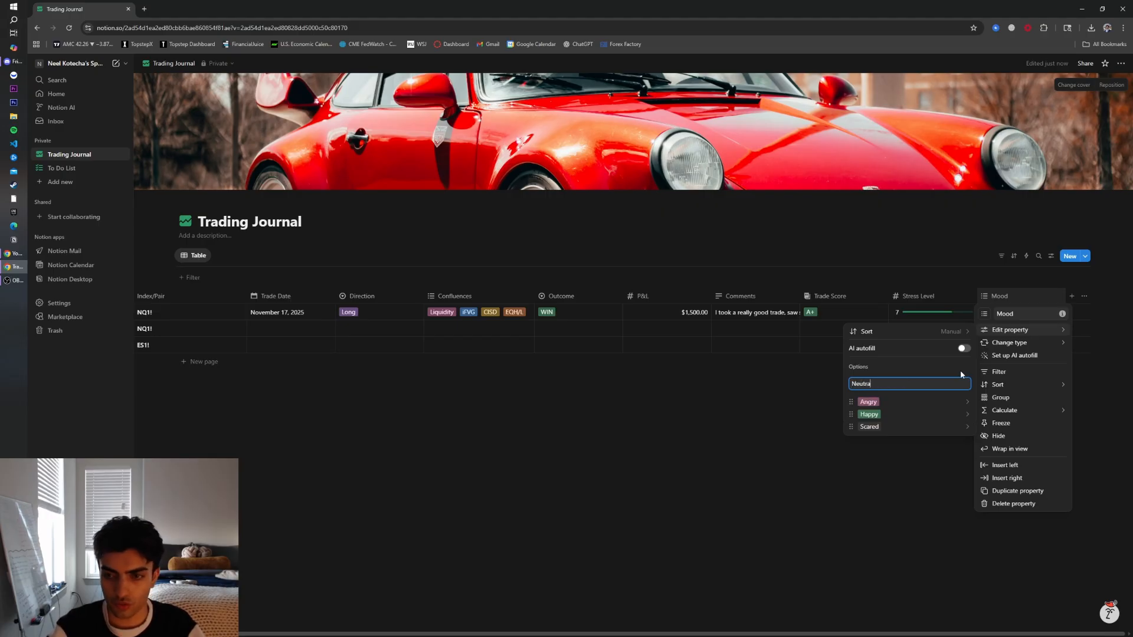
{"action": "key", "text": "Return"}
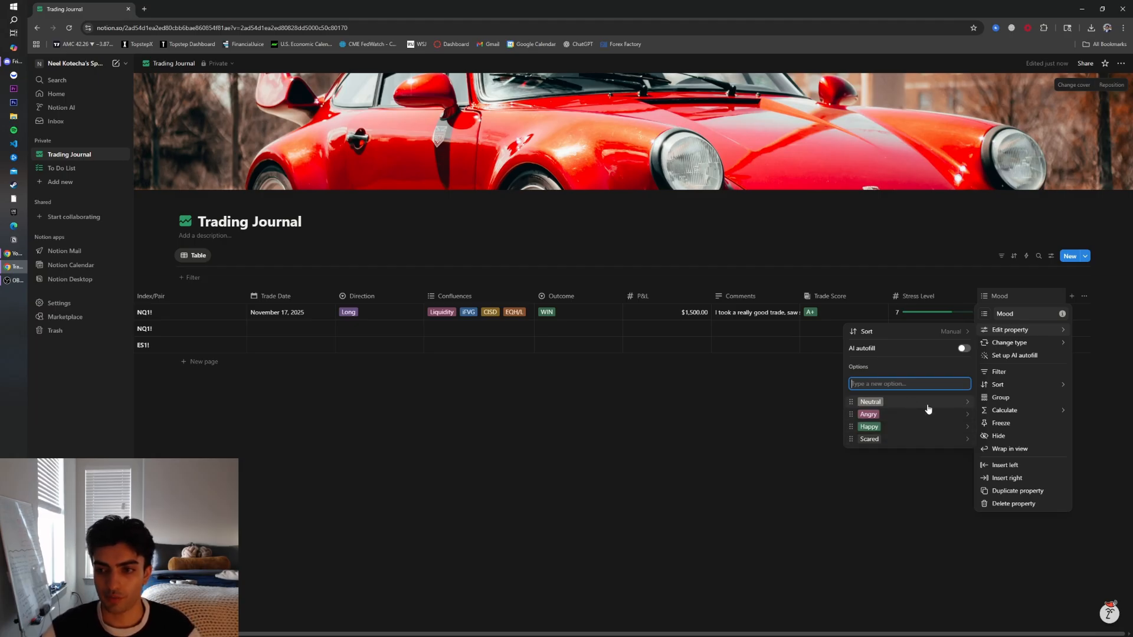
Colour the Angry mood option red and the Scared option green
{"action": "left_click", "coordinate": [970, 417]}
{"action": "left_click", "coordinate": [967, 394]}
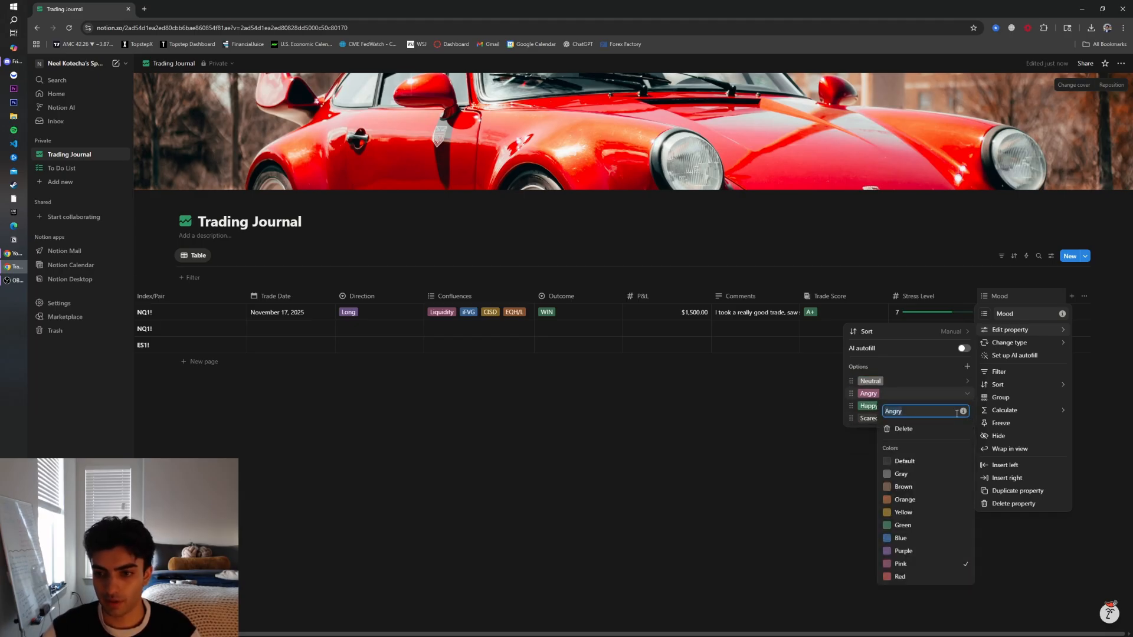
{"action": "left_click", "coordinate": [899, 577]}
{"action": "left_click", "coordinate": [867, 411]}
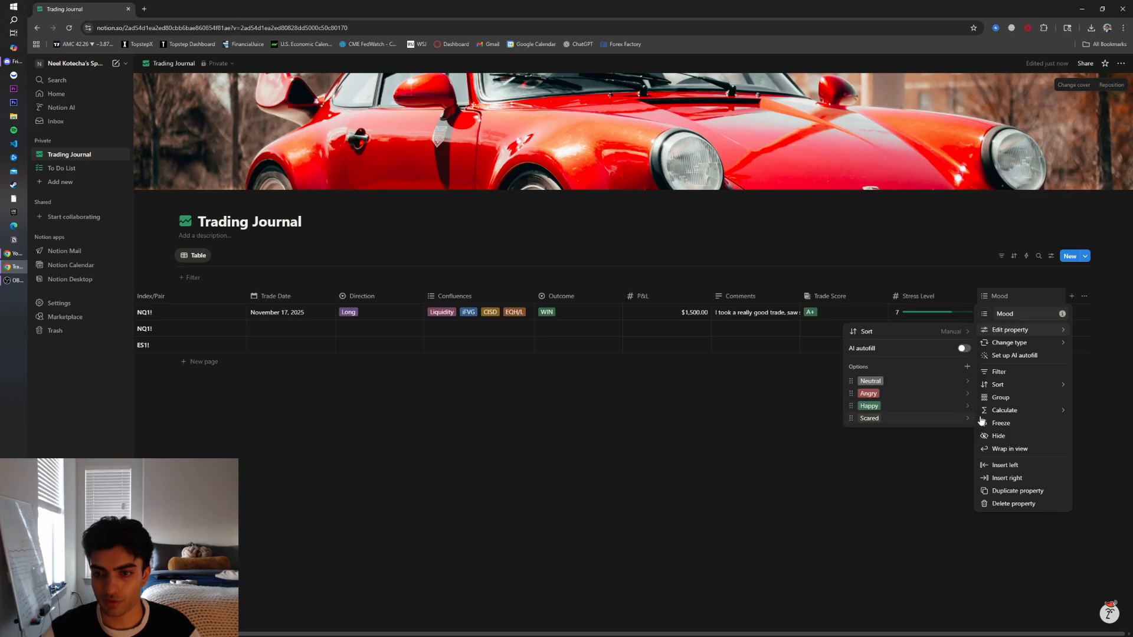
{"action": "mouse_move", "coordinate": [981, 413]}
{"action": "mouse_move", "coordinate": [1011, 332]}
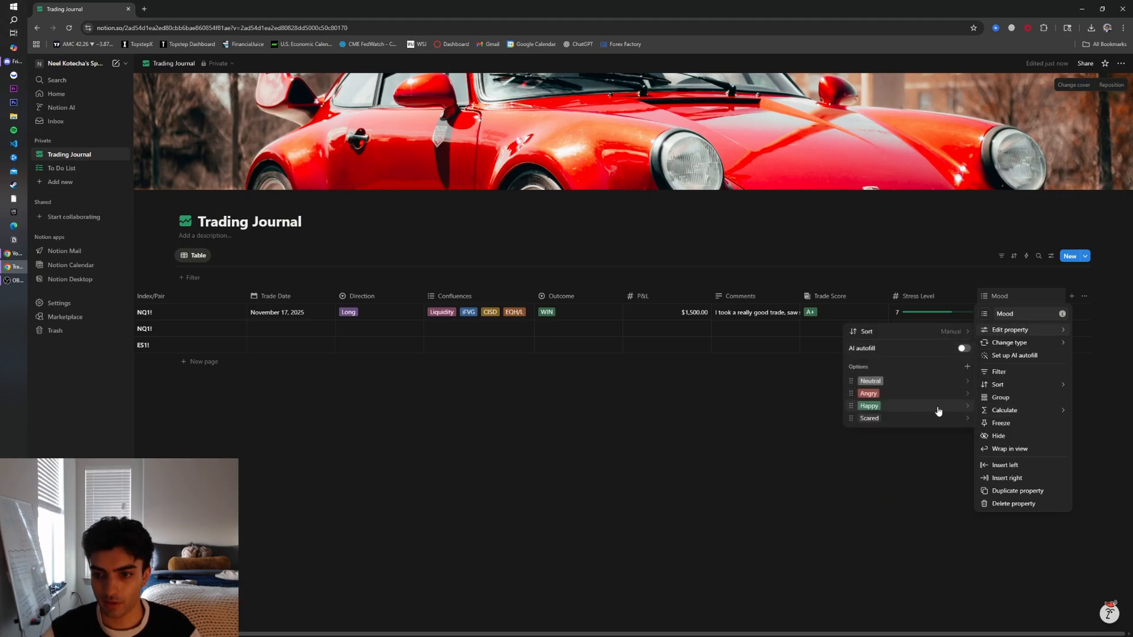
{"action": "left_click", "coordinate": [966, 422]}
{"action": "left_click", "coordinate": [909, 550]}
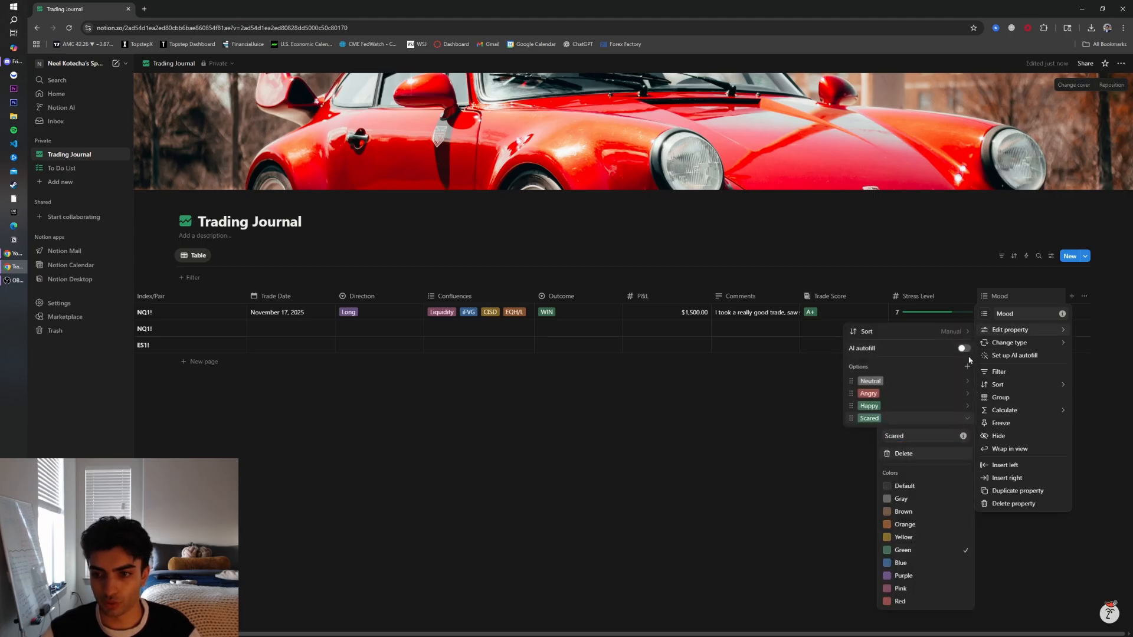
Colour the Scared mood option blue and adjust the Neutral option's colour
{"action": "left_click", "coordinate": [901, 563]}
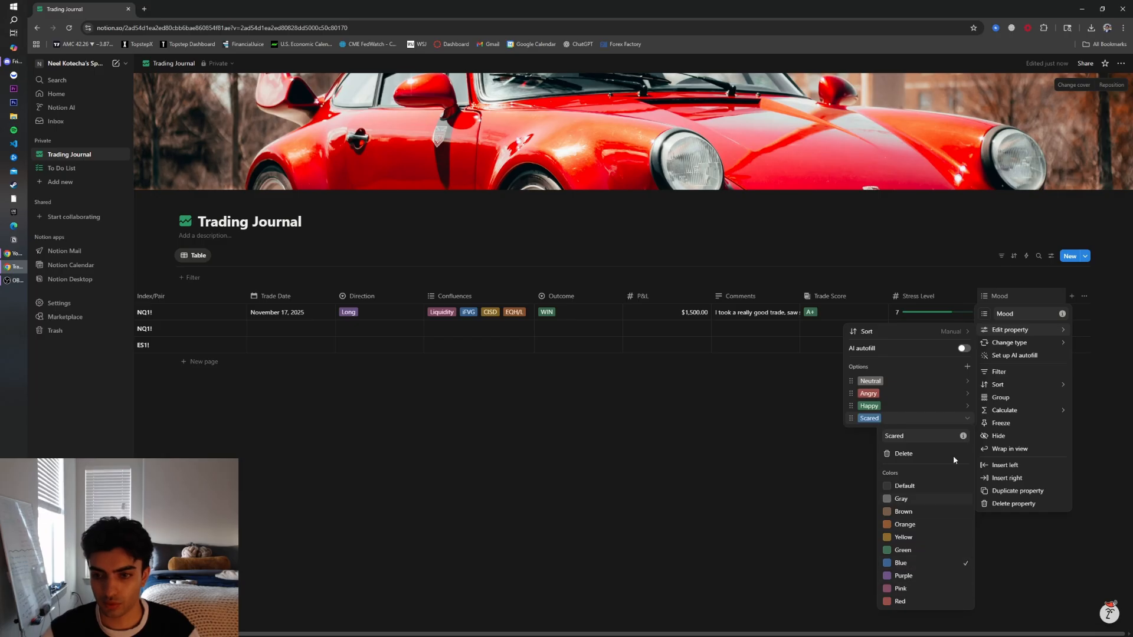
{"action": "left_click", "coordinate": [967, 381]}
{"action": "left_click", "coordinate": [909, 500]}
{"action": "left_click", "coordinate": [826, 489]}
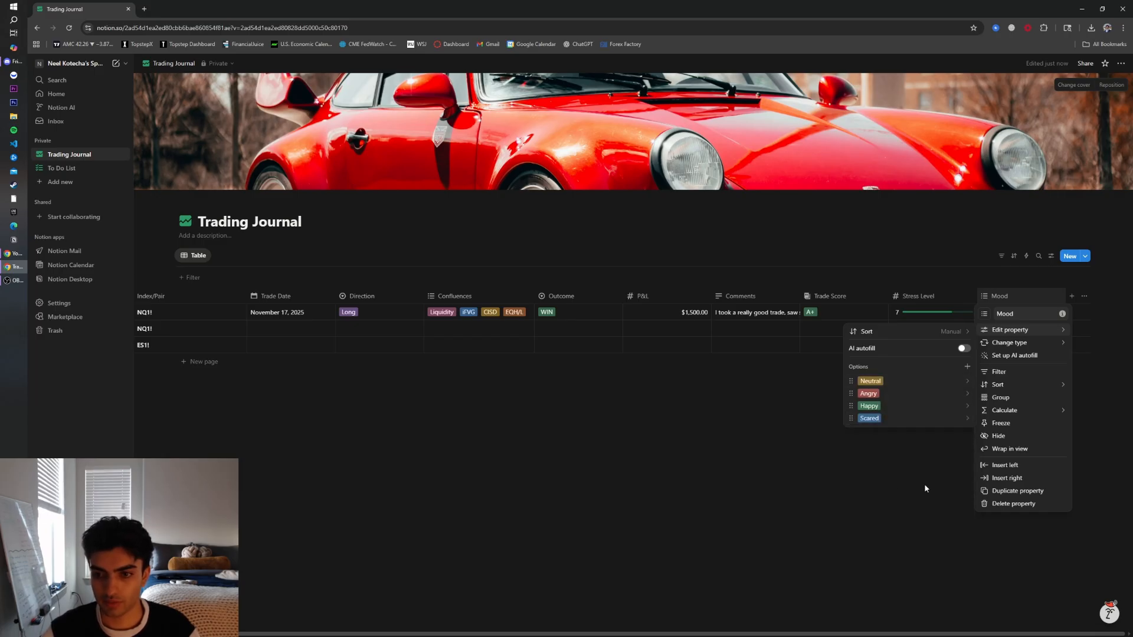
{"action": "left_click", "coordinate": [900, 491]}
Set the first NQ1! trade's Mood to Neutral
{"action": "left_click", "coordinate": [1018, 312]}
{"action": "left_click", "coordinate": [1017, 344]}
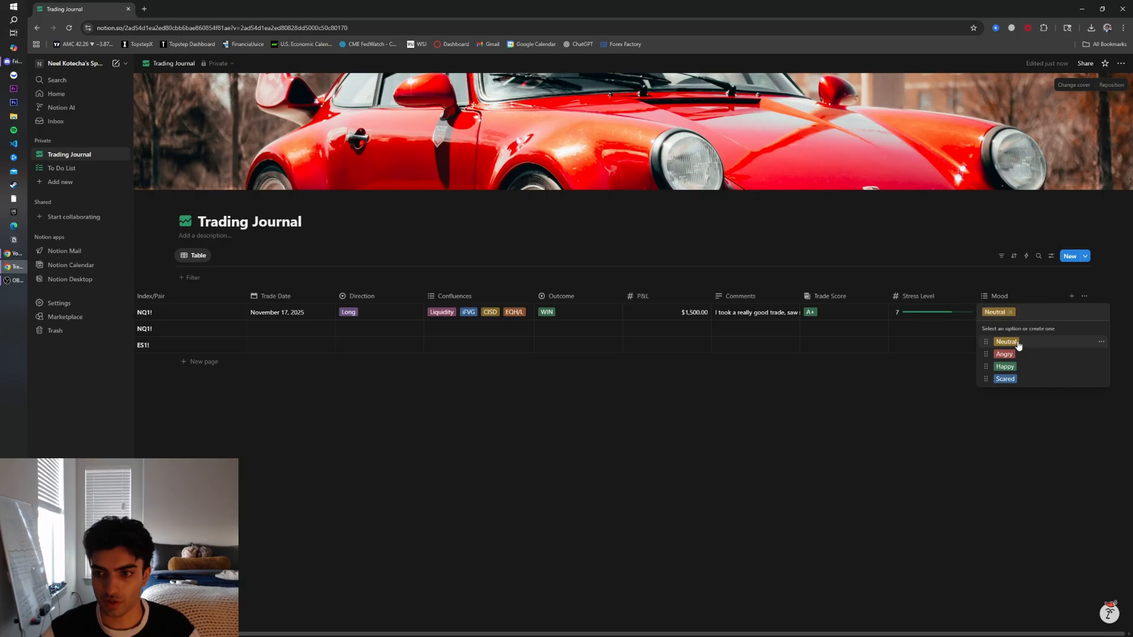
{"action": "left_click", "coordinate": [883, 480]}
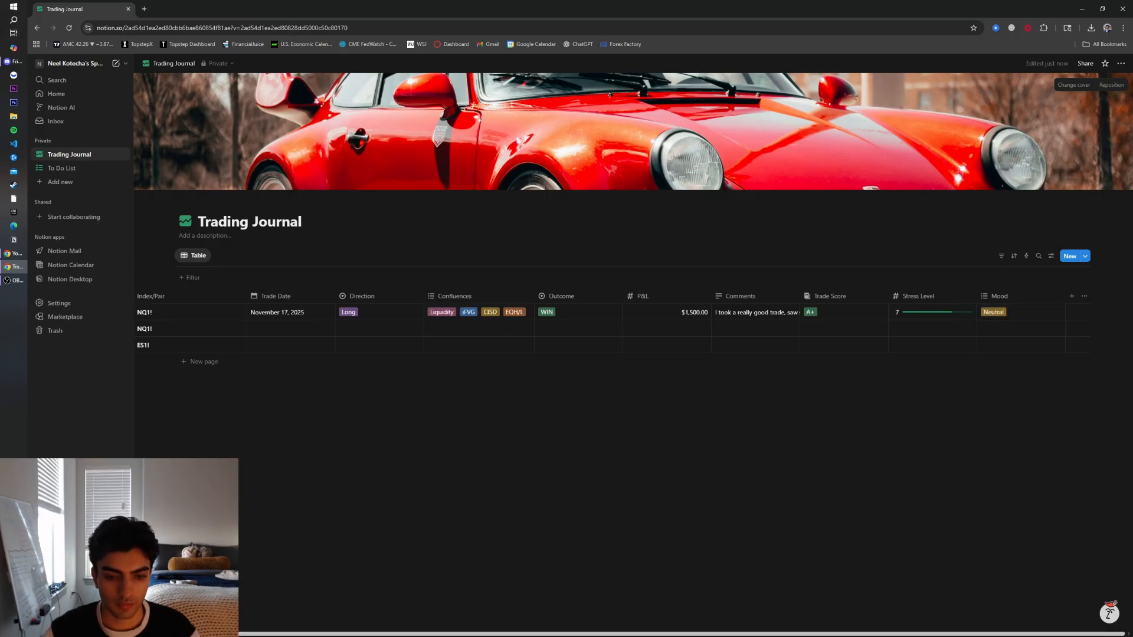
{"action": "left_click_drag", "start_coordinate": [488, 636], "coordinate": [730, 591]}
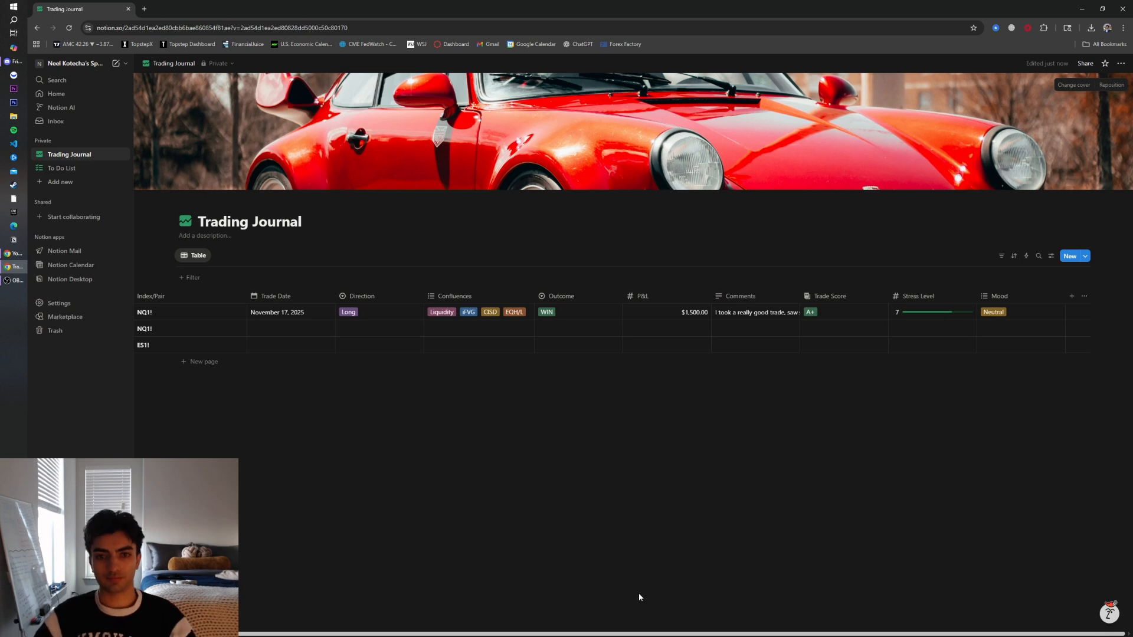
{"action": "left_click_drag", "start_coordinate": [492, 618], "coordinate": [430, 611]}
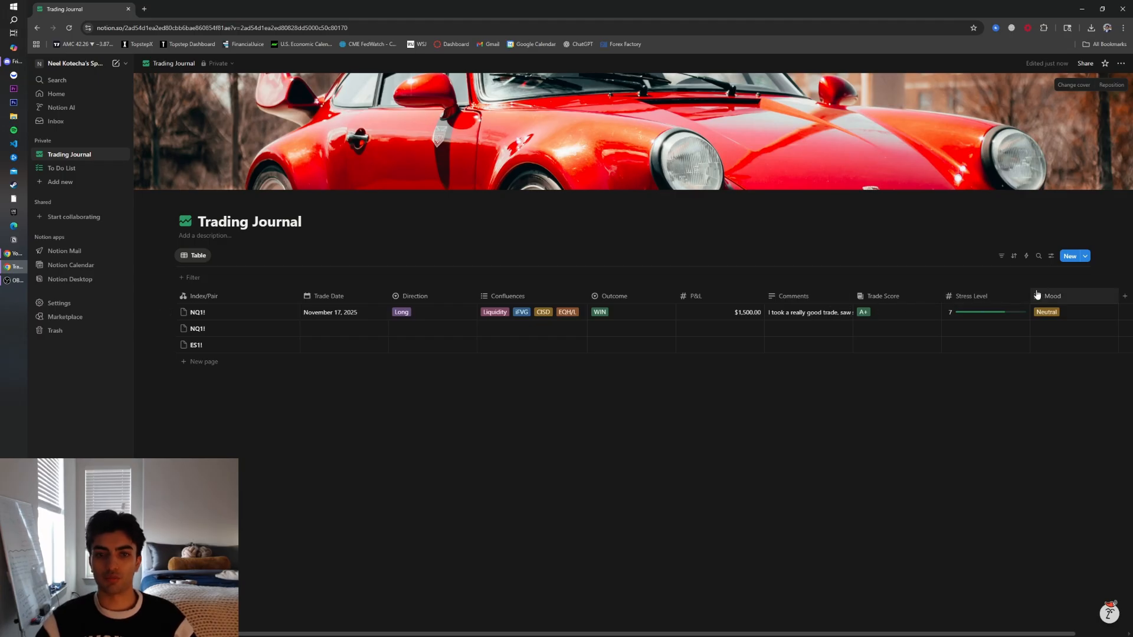
{"action": "left_click", "coordinate": [420, 313]}
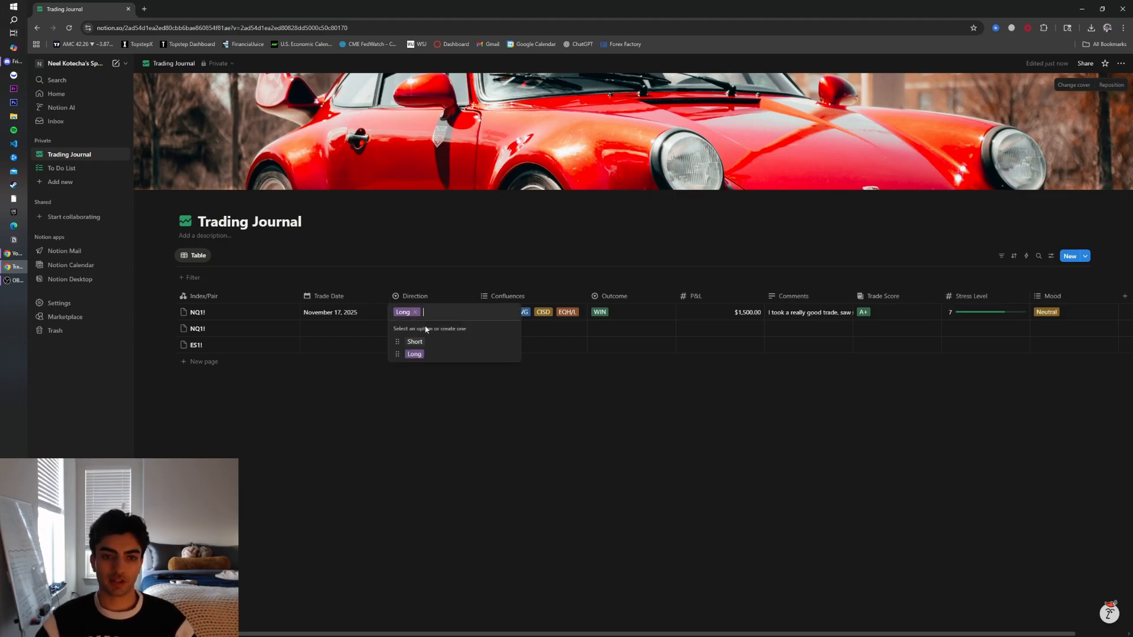
{"action": "key", "text": "Escape"}
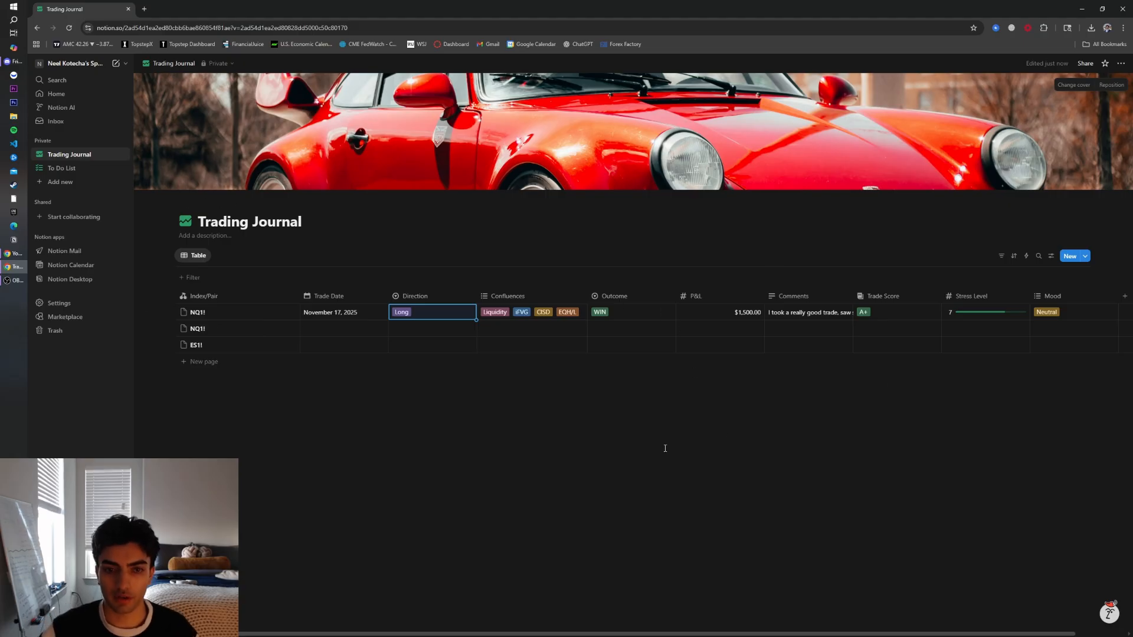
Fill in the second NQ1! trade: November 18, 2025, Short, Order Blocks and NDOG, LOSS, -$400, F, stress 10, Angry
{"action": "left_click", "coordinate": [340, 330]}
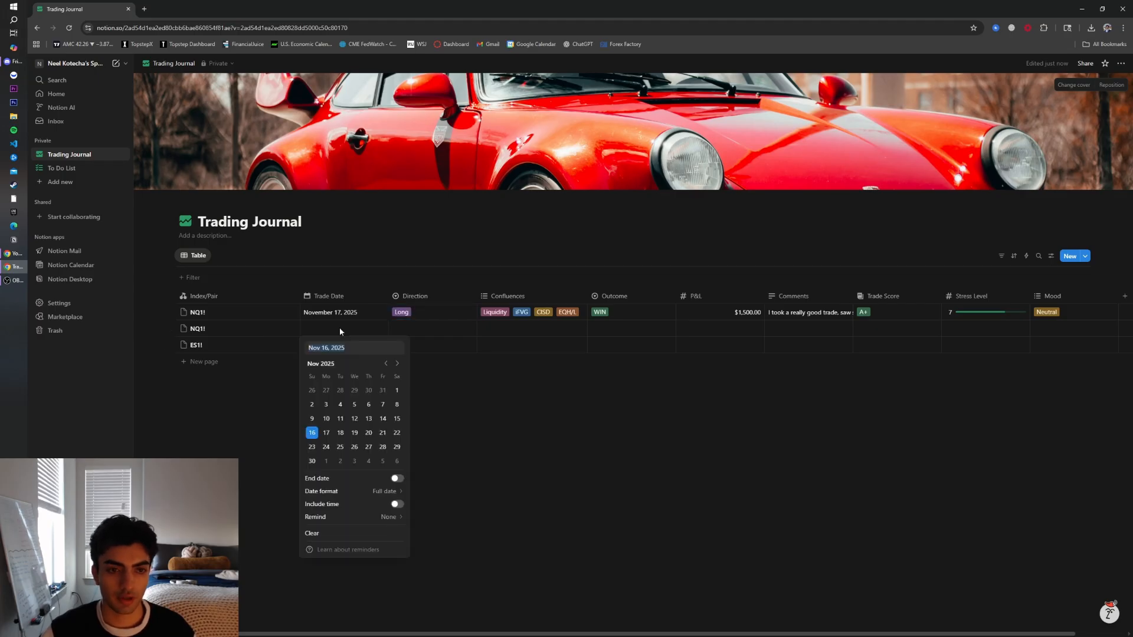
{"action": "left_click", "coordinate": [341, 433]}
{"action": "left_click", "coordinate": [428, 331]}
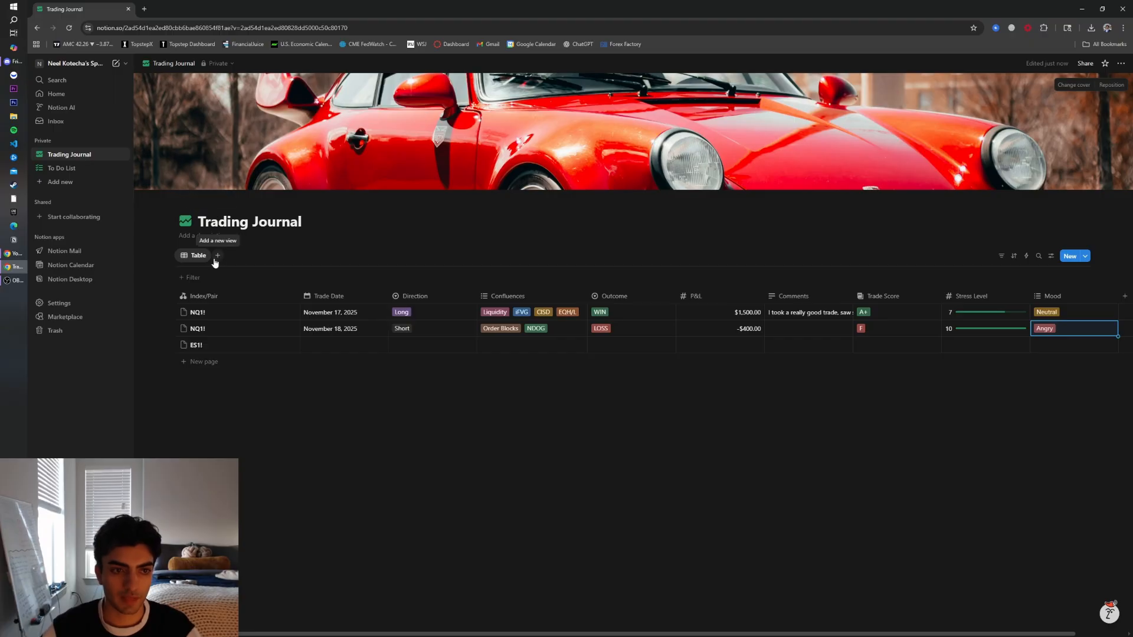
Rename the table view to Table Journal
{"action": "left_click", "coordinate": [206, 257]}
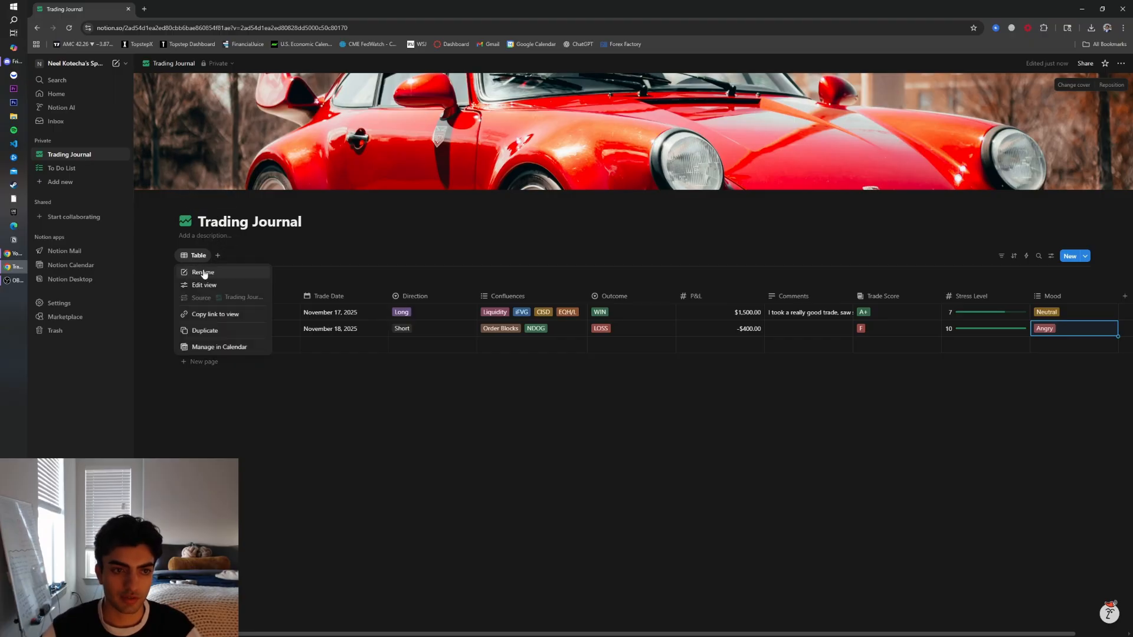
{"action": "left_click", "coordinate": [203, 272]}
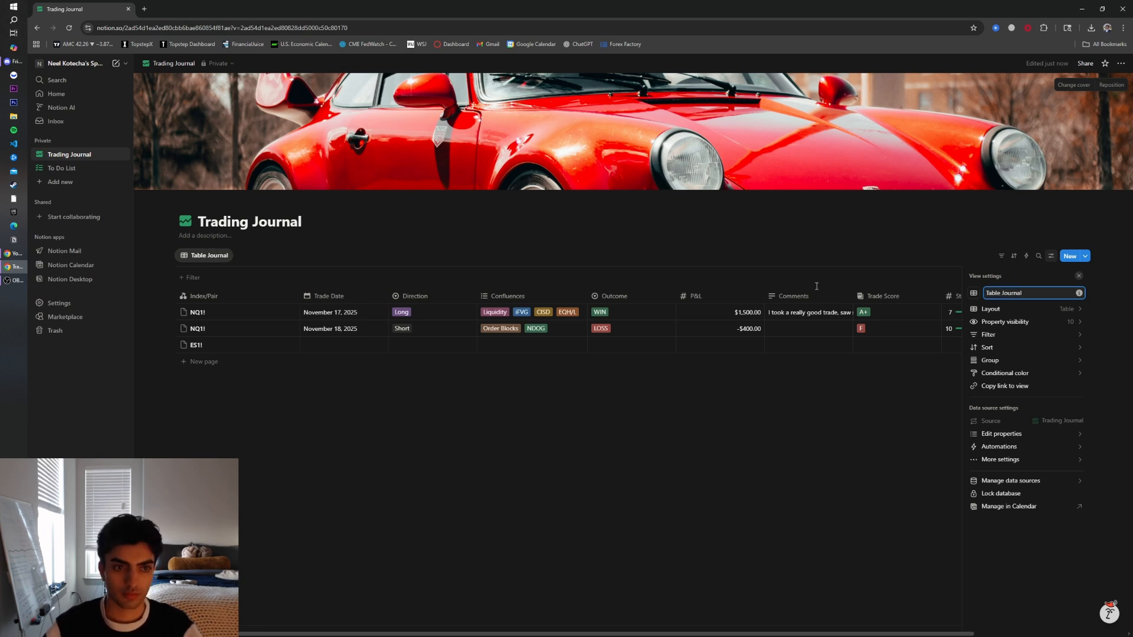
{"action": "left_click", "coordinate": [384, 538]}
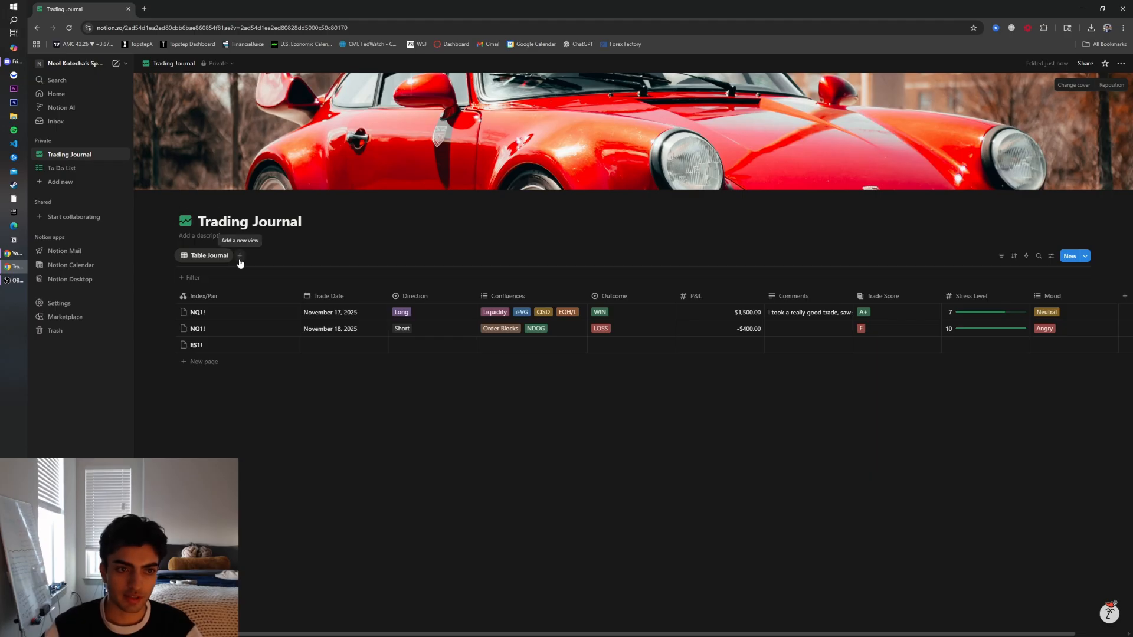
Add a Calendar view to the Trading Journal database
{"action": "left_click", "coordinate": [240, 257]}
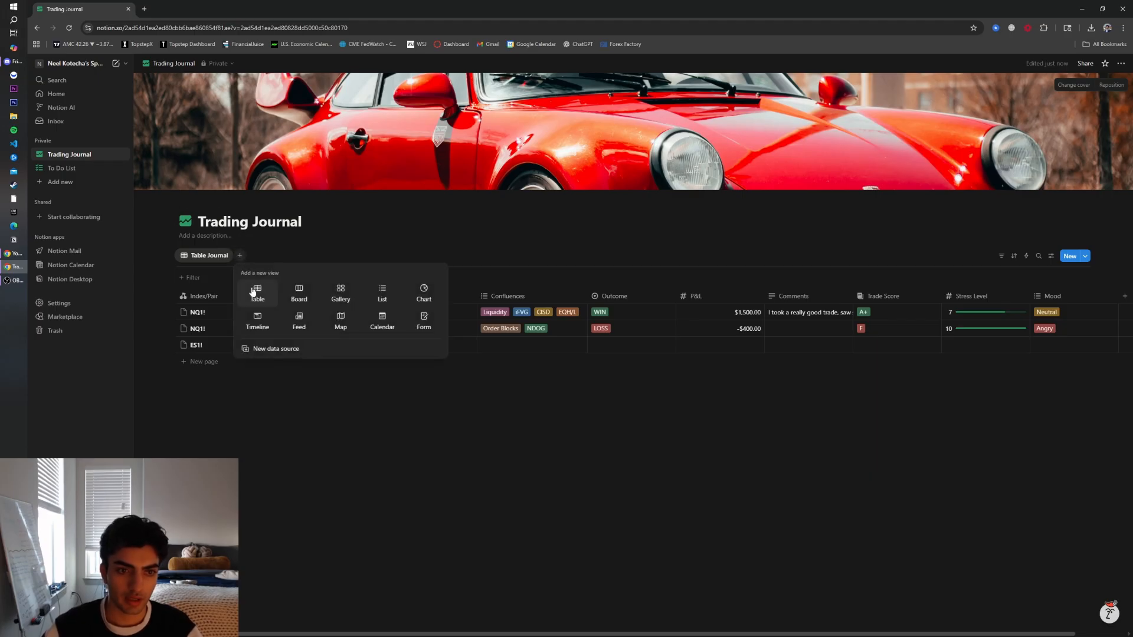
{"action": "left_click", "coordinate": [381, 322]}
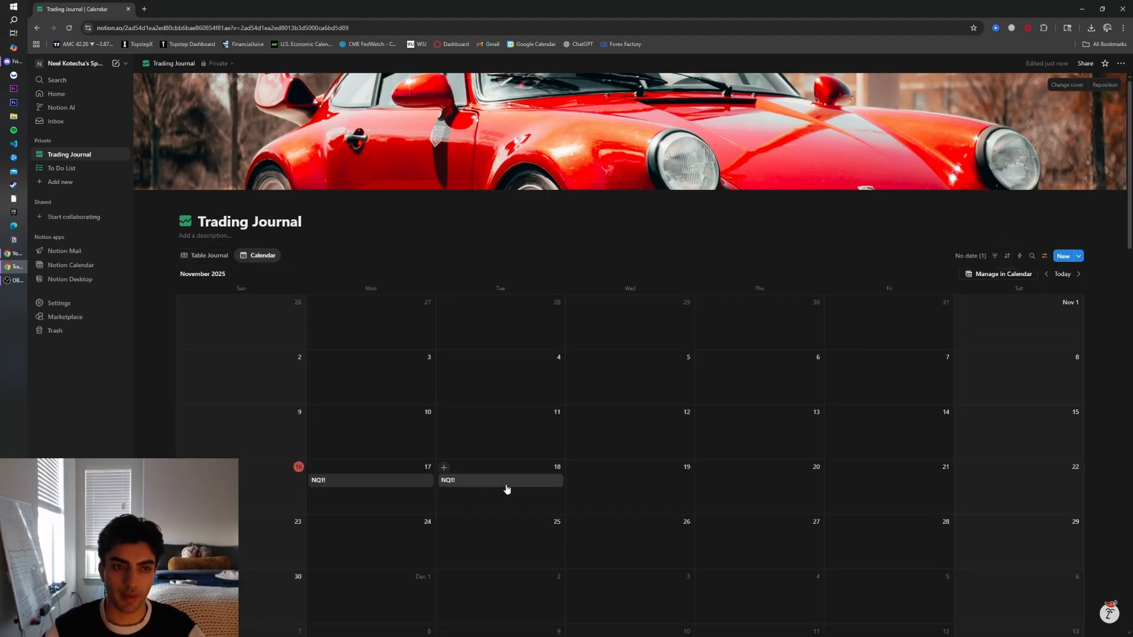
{"action": "scroll", "coordinate": [526, 470], "scroll_direction": "down", "scroll_amount": 2}
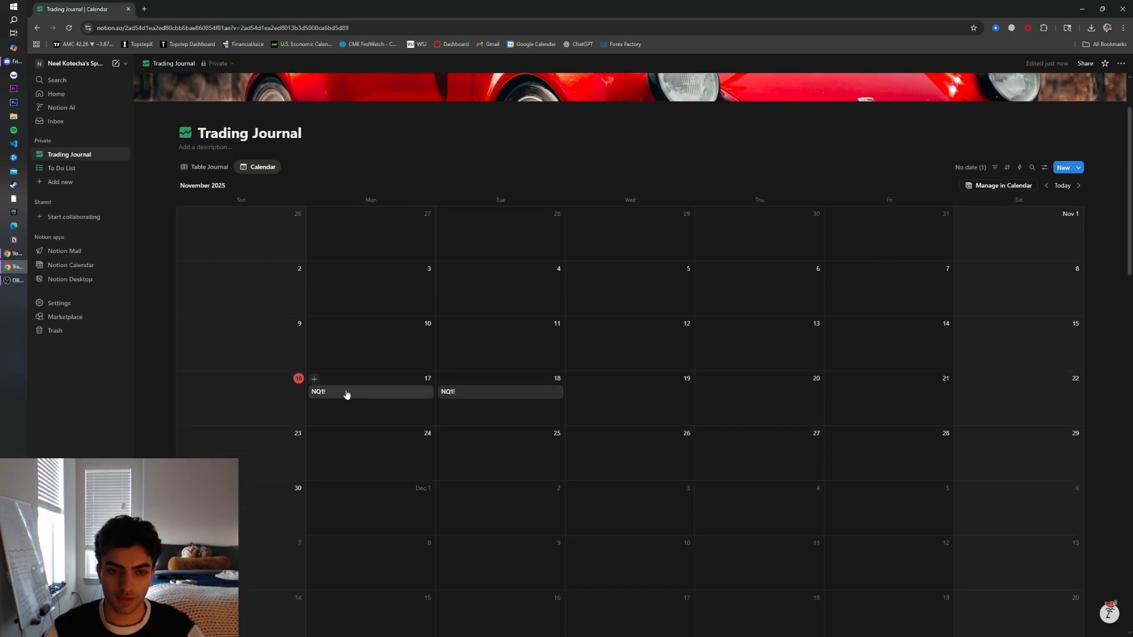
{"action": "scroll", "coordinate": [744, 382], "scroll_direction": "up", "scroll_amount": 2}
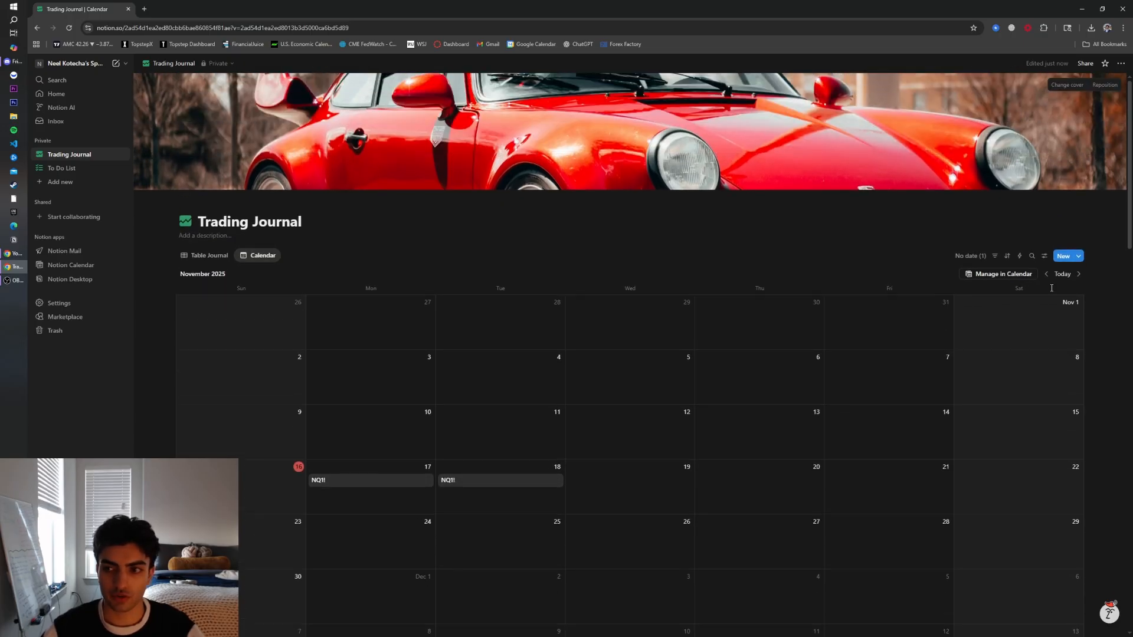
Show the P&L, Trade Score, Direction and Confluences properties on the calendar cards
{"action": "left_click", "coordinate": [1049, 258]}
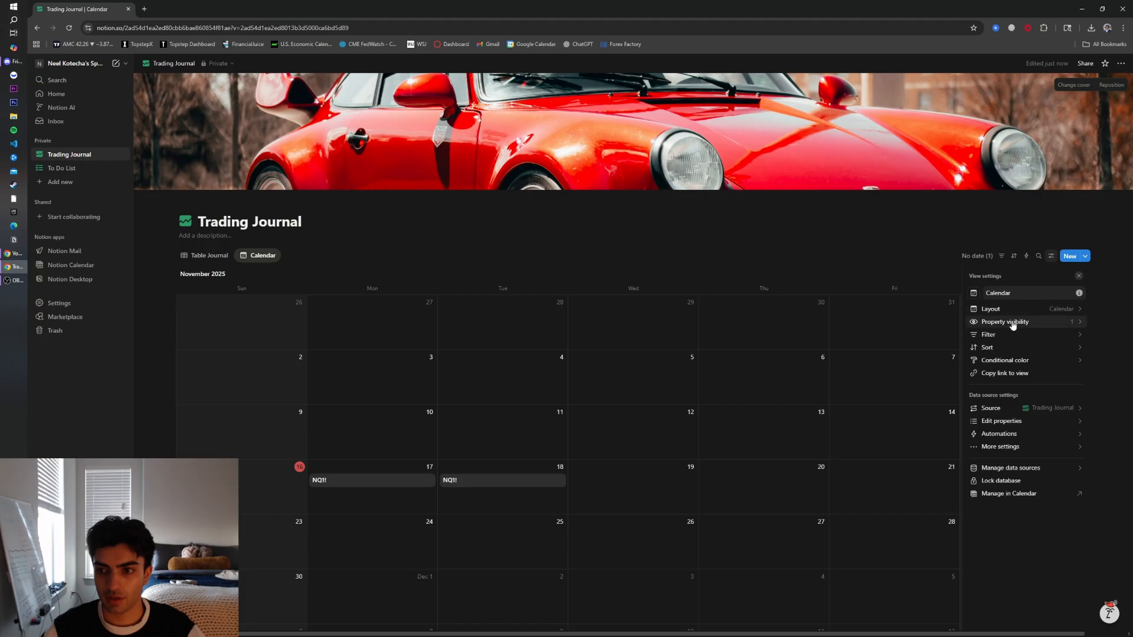
{"action": "left_click", "coordinate": [1012, 321]}
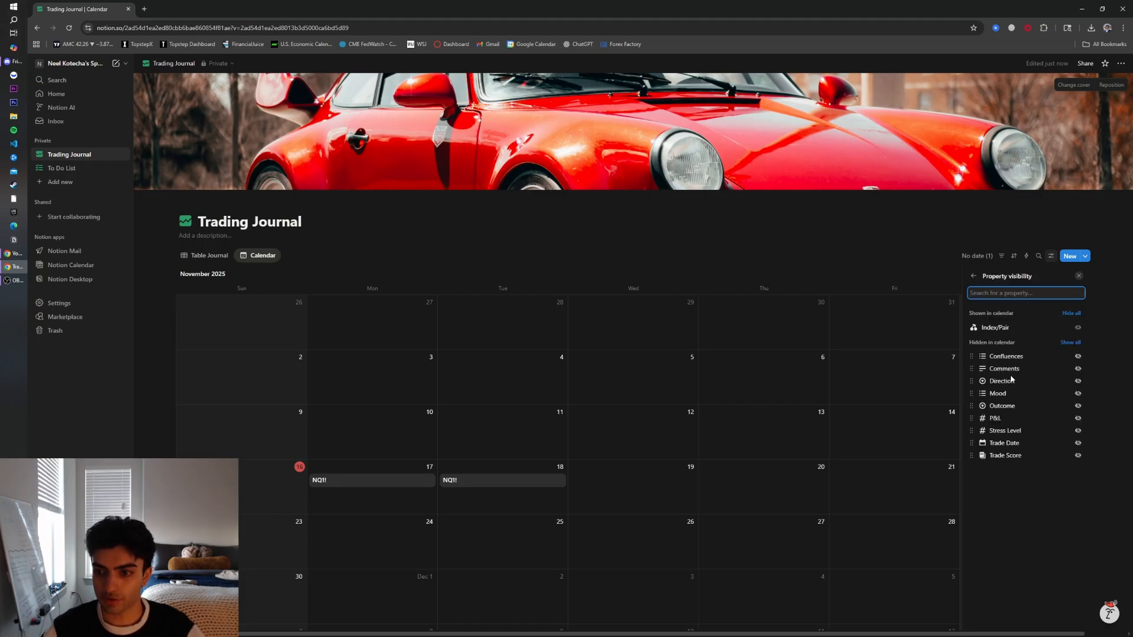
{"action": "left_click", "coordinate": [1077, 419]}
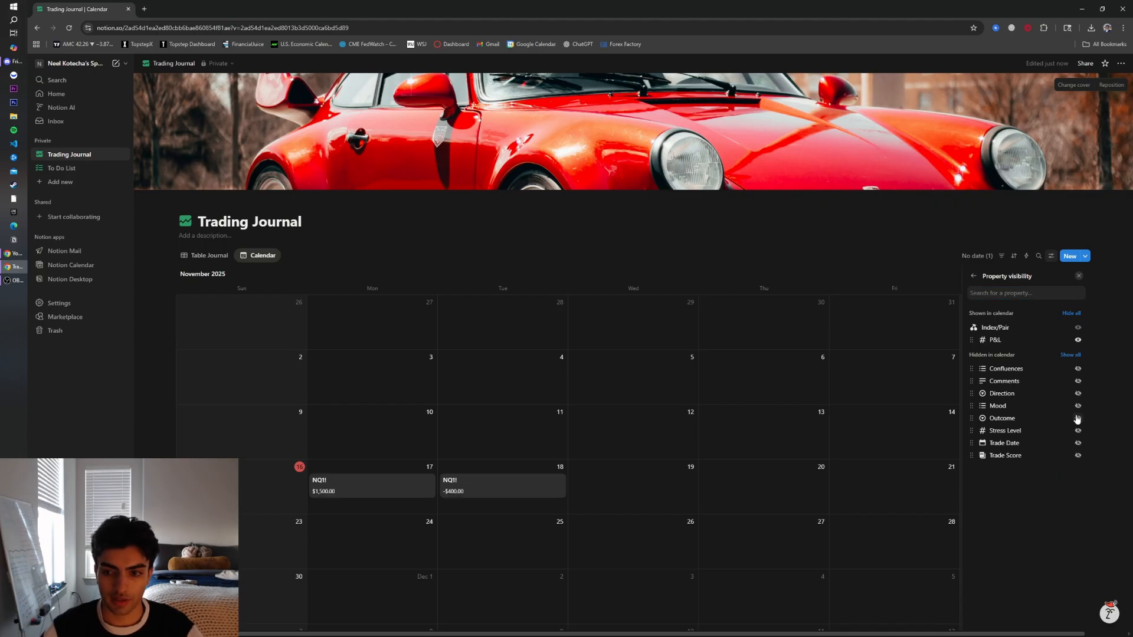
{"action": "left_click", "coordinate": [1078, 457]}
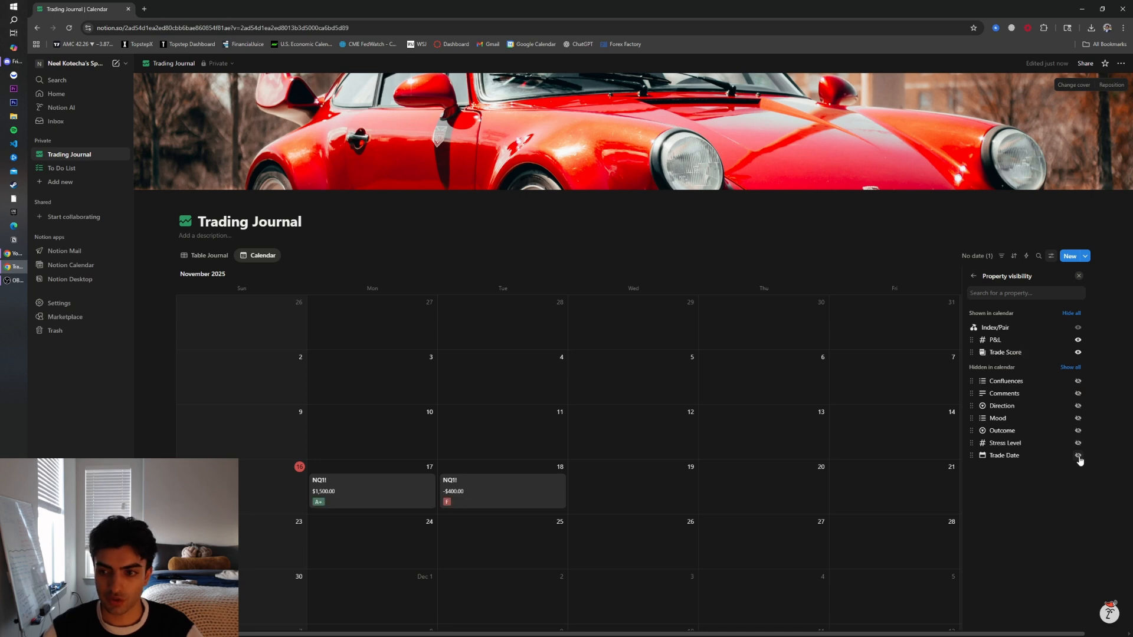
{"action": "left_click", "coordinate": [1078, 407]}
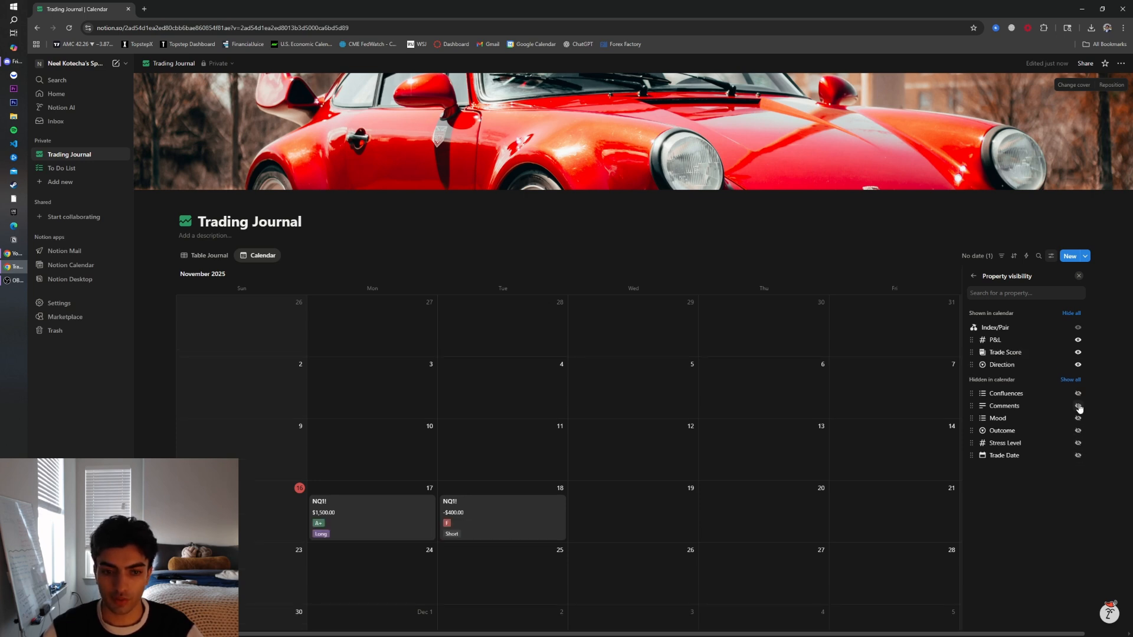
{"action": "left_click", "coordinate": [1078, 394]}
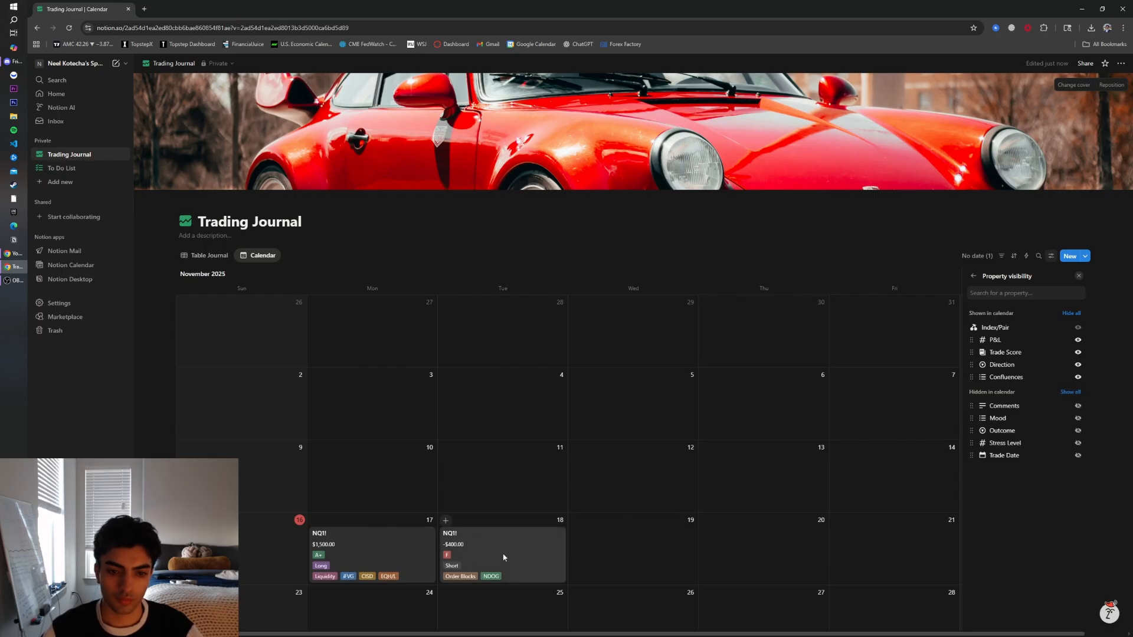
Open the November 17 NQ1! trade's page from the calendar
{"action": "left_click", "coordinate": [846, 274]}
{"action": "scroll", "coordinate": [635, 295], "scroll_direction": "down", "scroll_amount": 3}
{"action": "left_click", "coordinate": [352, 419]}
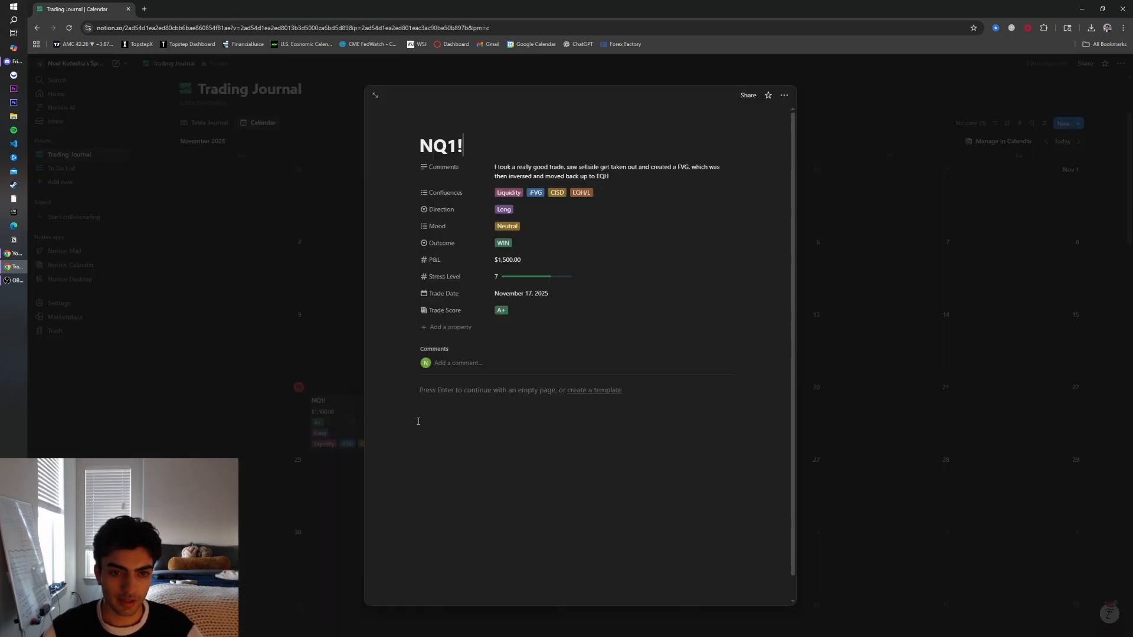
{"action": "left_click", "coordinate": [477, 406]}
{"action": "left_click", "coordinate": [279, 395]}
{"action": "left_click", "coordinate": [389, 417]}
{"action": "left_click", "coordinate": [488, 403]}
{"action": "type", "text": "sdfgsdfgsdfg"}
{"action": "left_click_drag", "start_coordinate": [533, 405], "coordinate": [258, 377]}
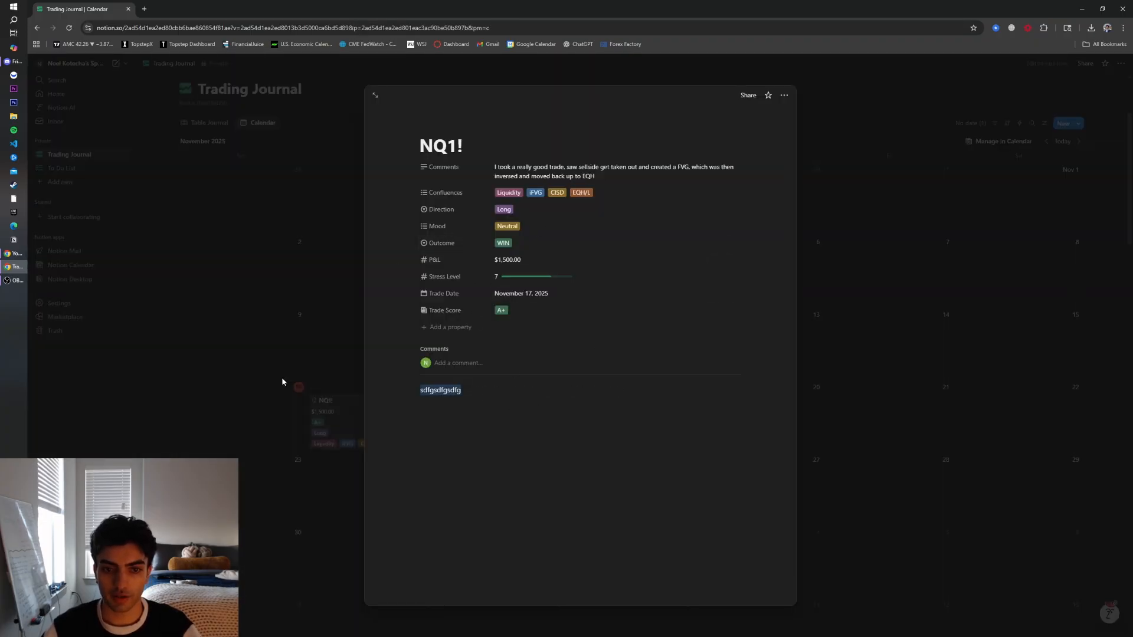
{"action": "key", "text": "BackSpace"}
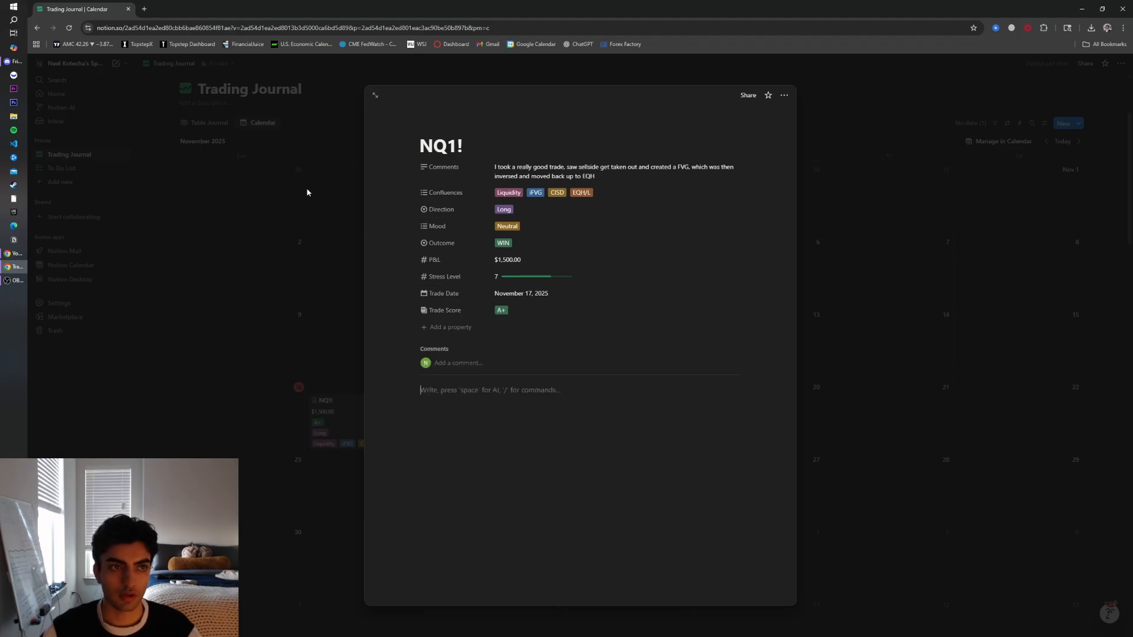
Switch to TradingView, snip the NQ1! chart, and paste the snip into the trade page body
{"action": "left_click", "coordinate": [145, 9]}
{"action": "left_click", "coordinate": [83, 44]}
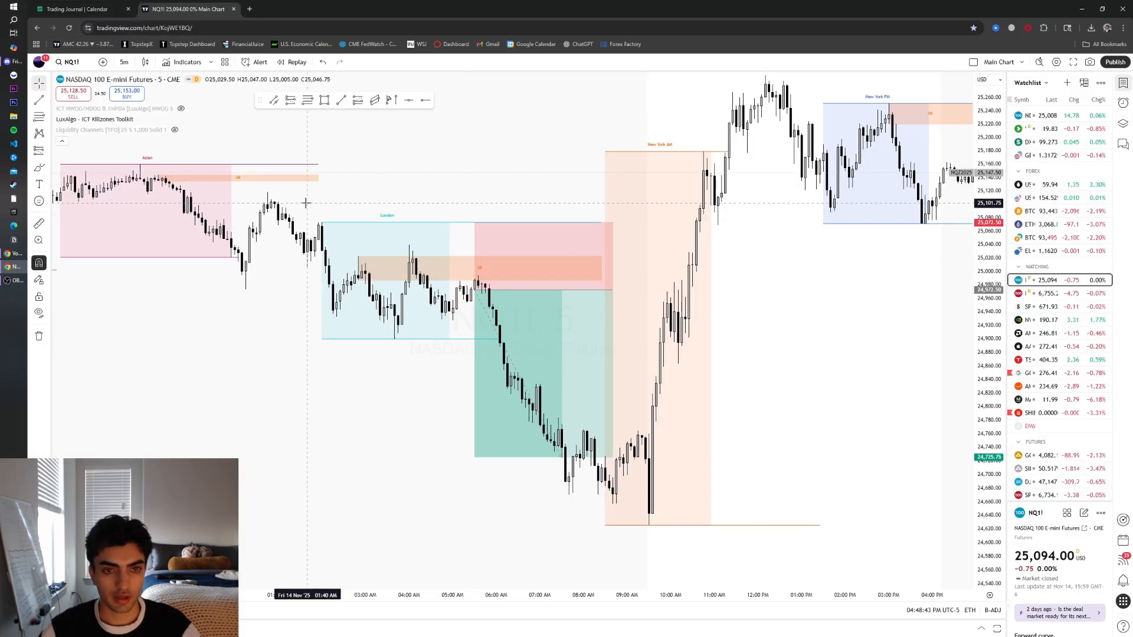
{"action": "key", "text": "super+shift+s"}
{"action": "left_click_drag", "start_coordinate": [306, 194], "coordinate": [719, 508]}
{"action": "key", "text": "alt+Tab"}
{"action": "key", "text": "alt+Tab"}
{"action": "left_click", "coordinate": [120, 6]}
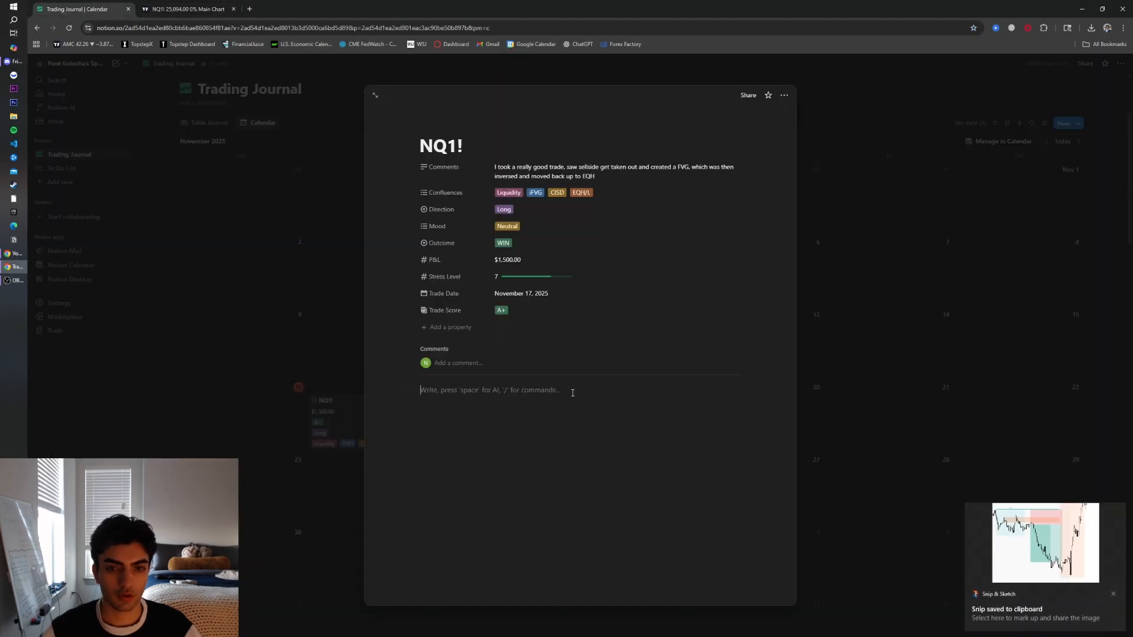
{"action": "key", "text": "ctrl+v"}
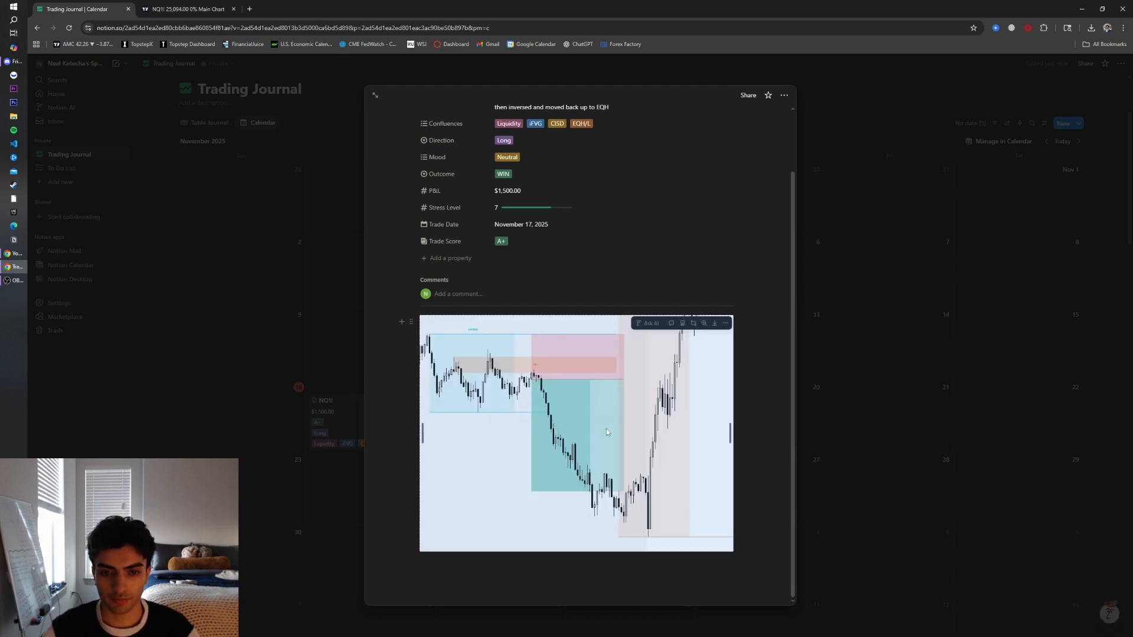
Add a Files & media property named Chartwork to the trade page
{"action": "scroll", "coordinate": [595, 542], "scroll_direction": "up", "scroll_amount": 1}
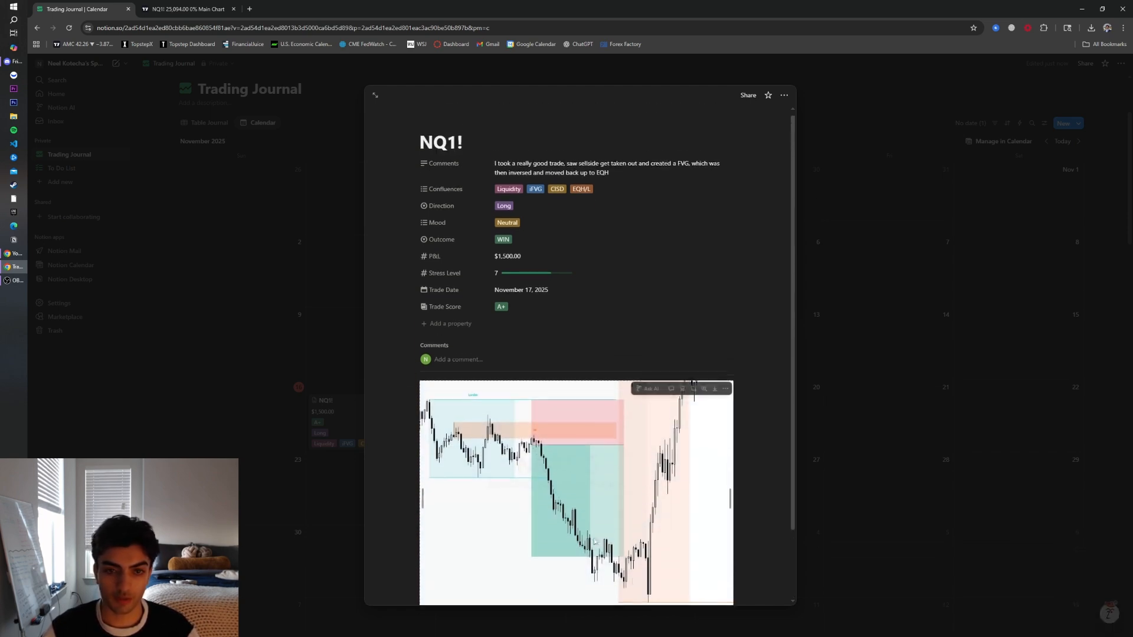
{"action": "left_click", "coordinate": [447, 324]}
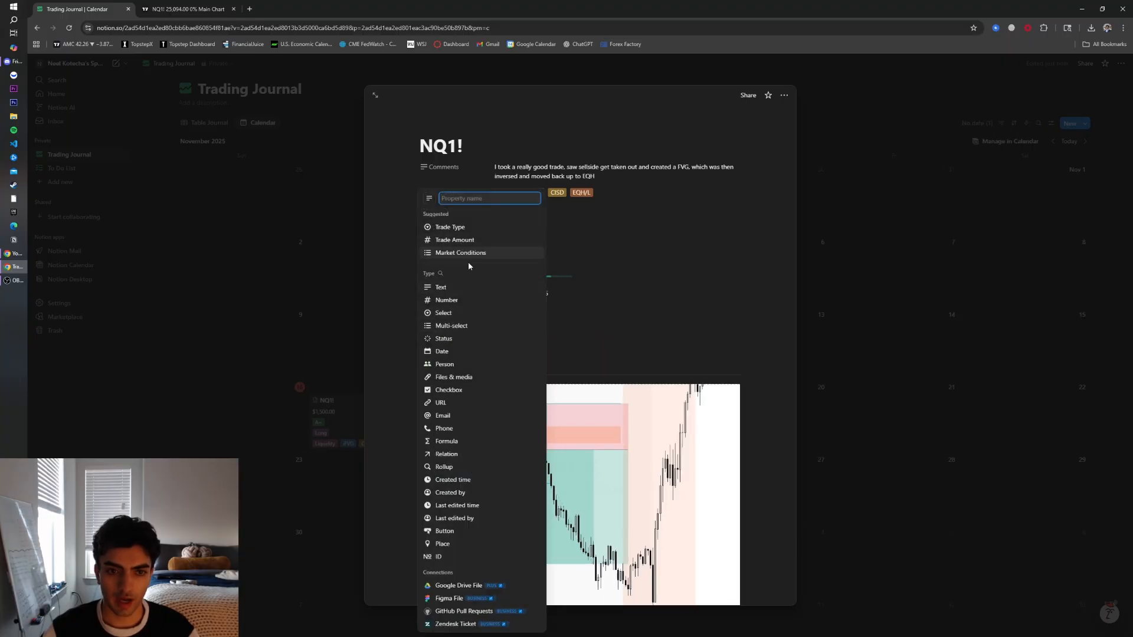
{"action": "left_click", "coordinate": [464, 378]}
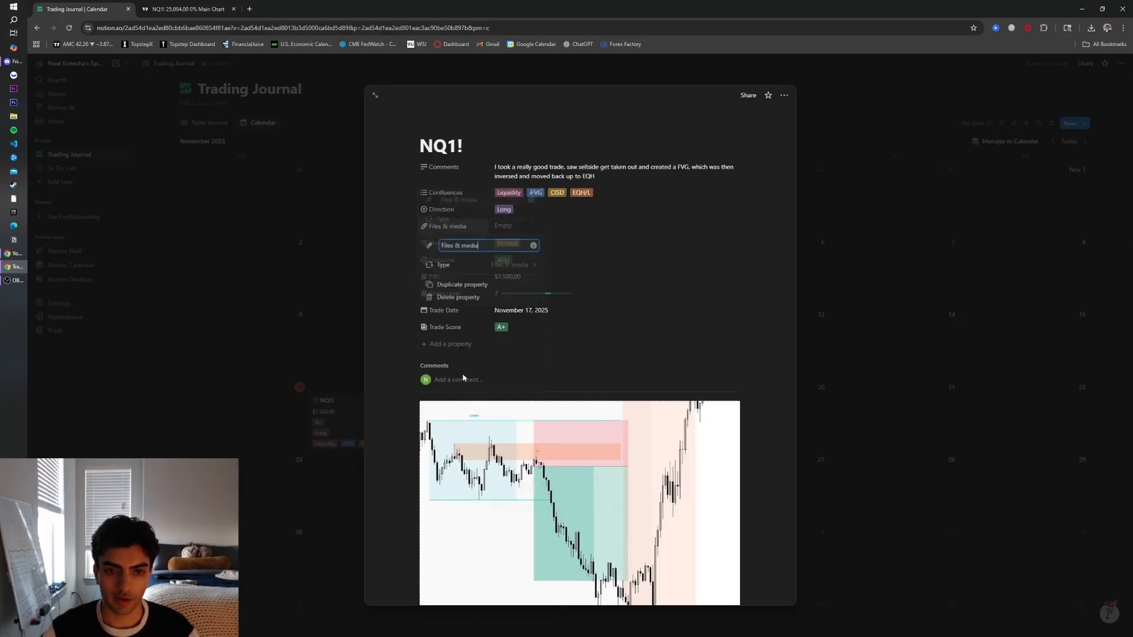
{"action": "type", "text": "Chartwork"}
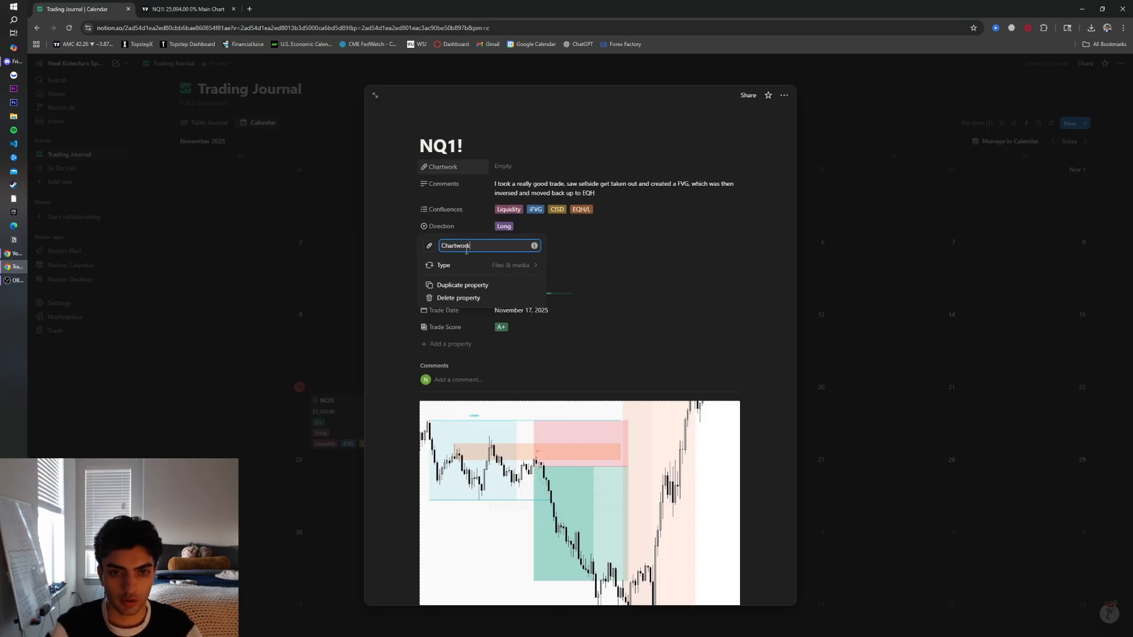
Move the Chartwork property below Trade Score and close the trade page
{"action": "left_click", "coordinate": [397, 187]}
{"action": "left_click_drag", "start_coordinate": [447, 170], "coordinate": [454, 330]}
{"action": "left_click", "coordinate": [552, 327]}
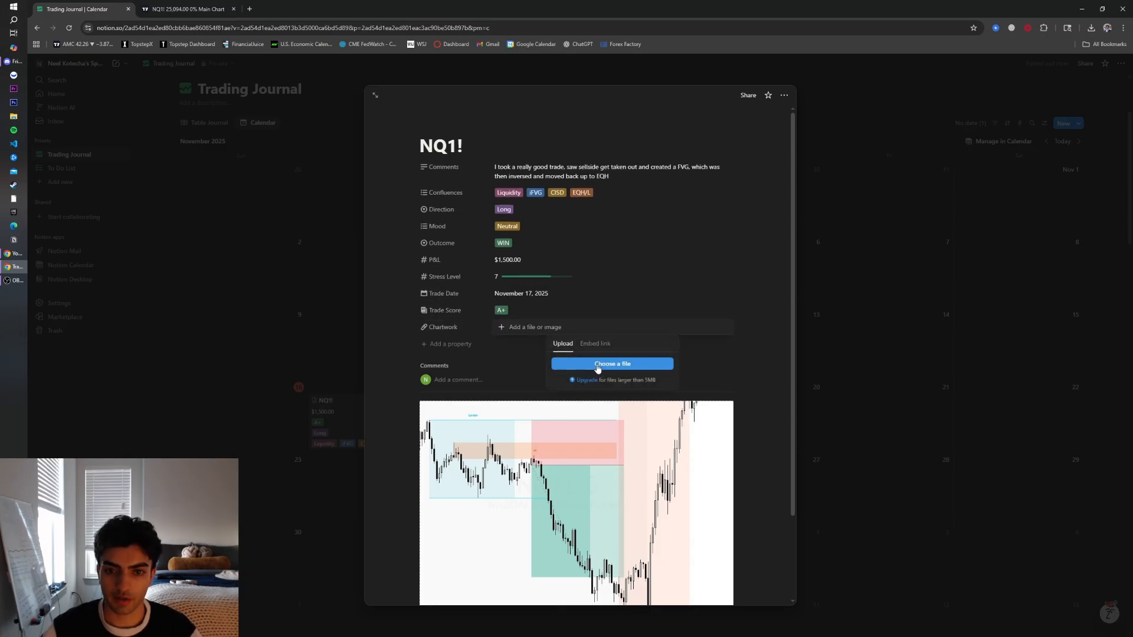
{"action": "left_click", "coordinate": [539, 361]}
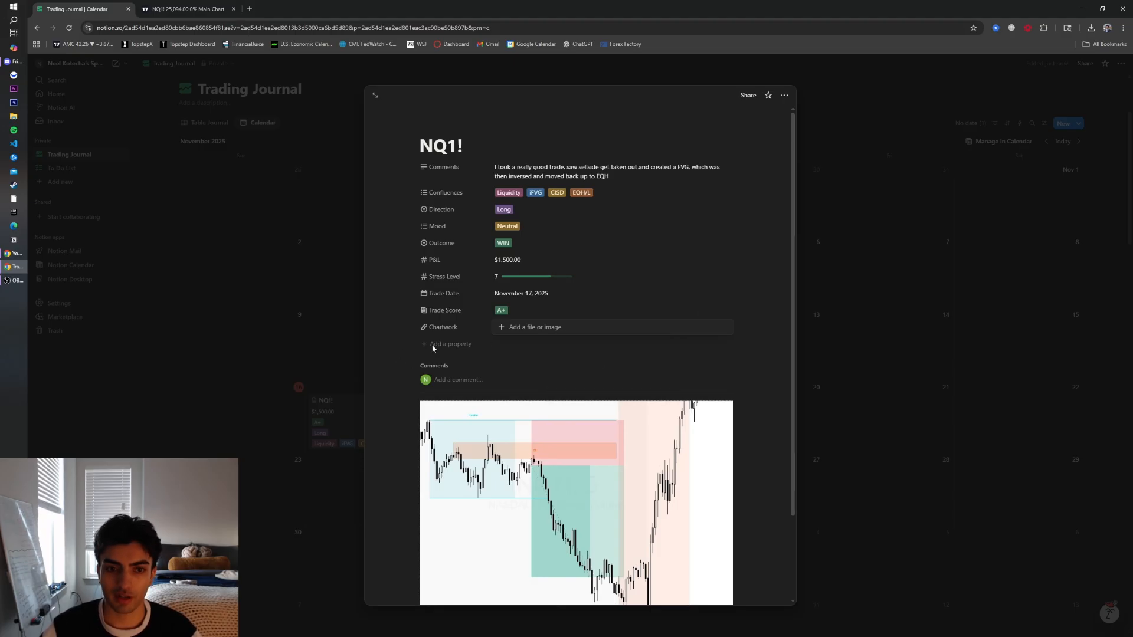
{"action": "key", "text": "Escape"}
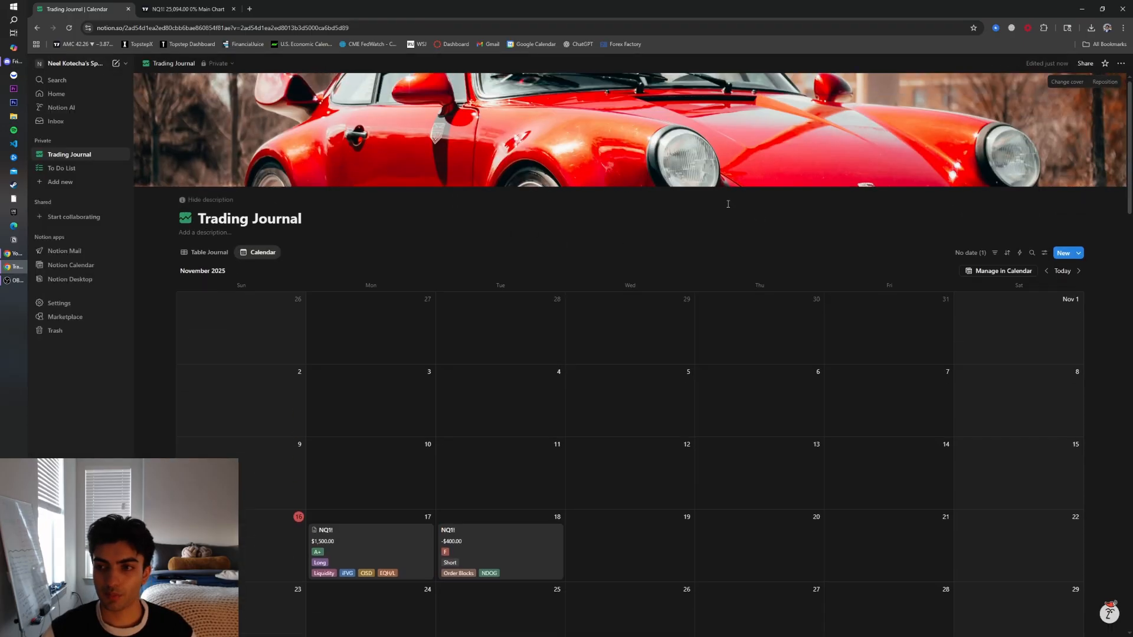
Add a Gallery view to the Trading Journal database
{"action": "left_click", "coordinate": [288, 257]}
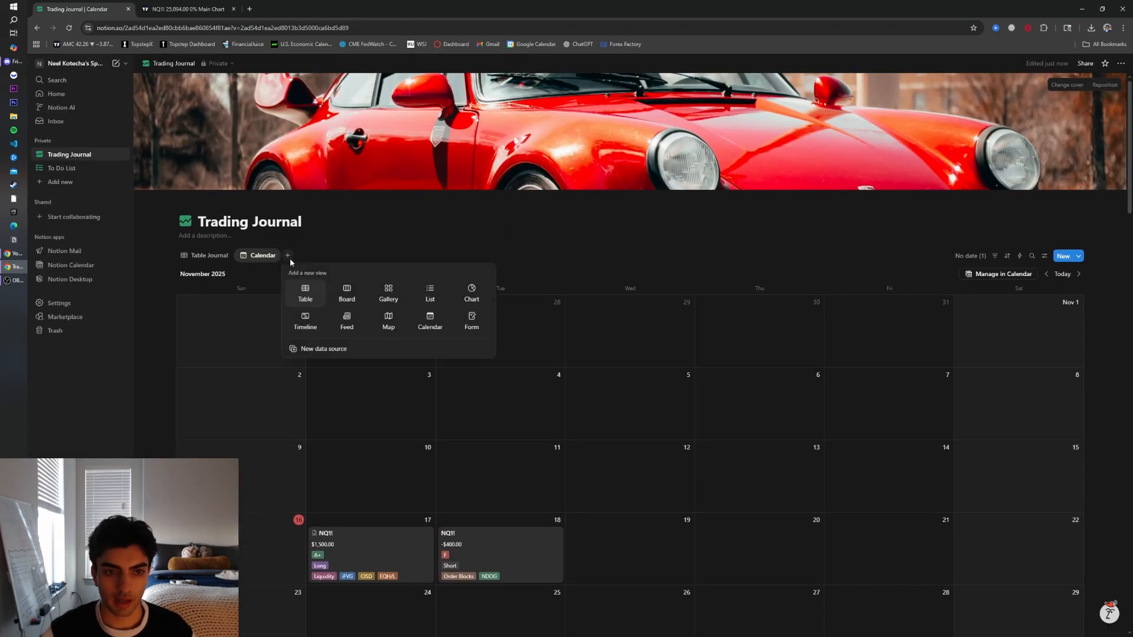
{"action": "left_click", "coordinate": [389, 296]}
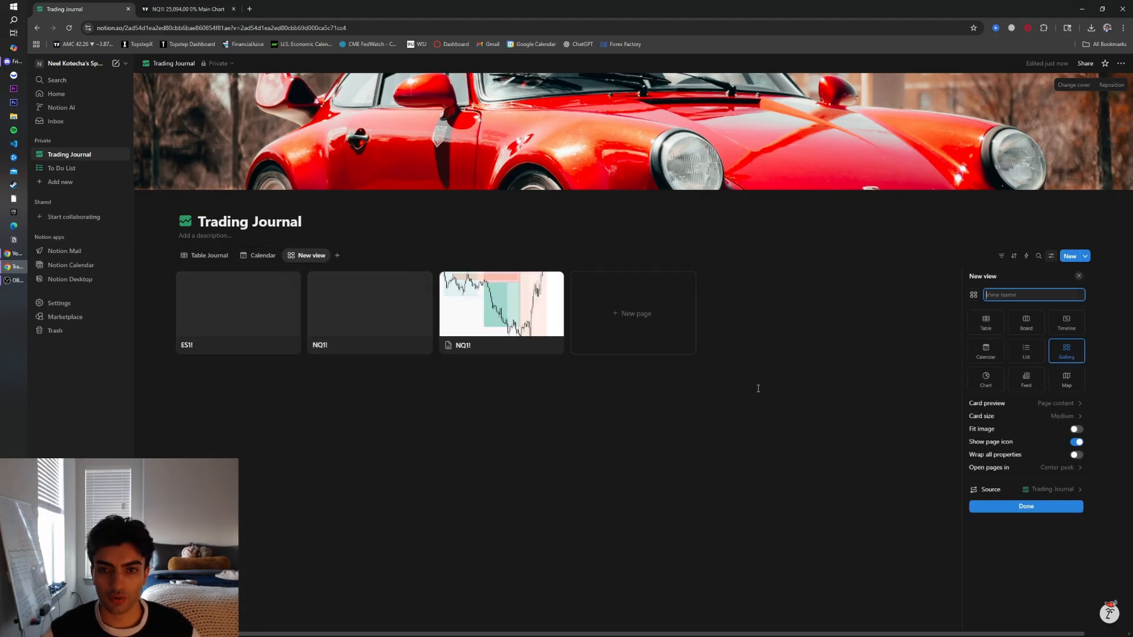
{"action": "left_click", "coordinate": [878, 305]}
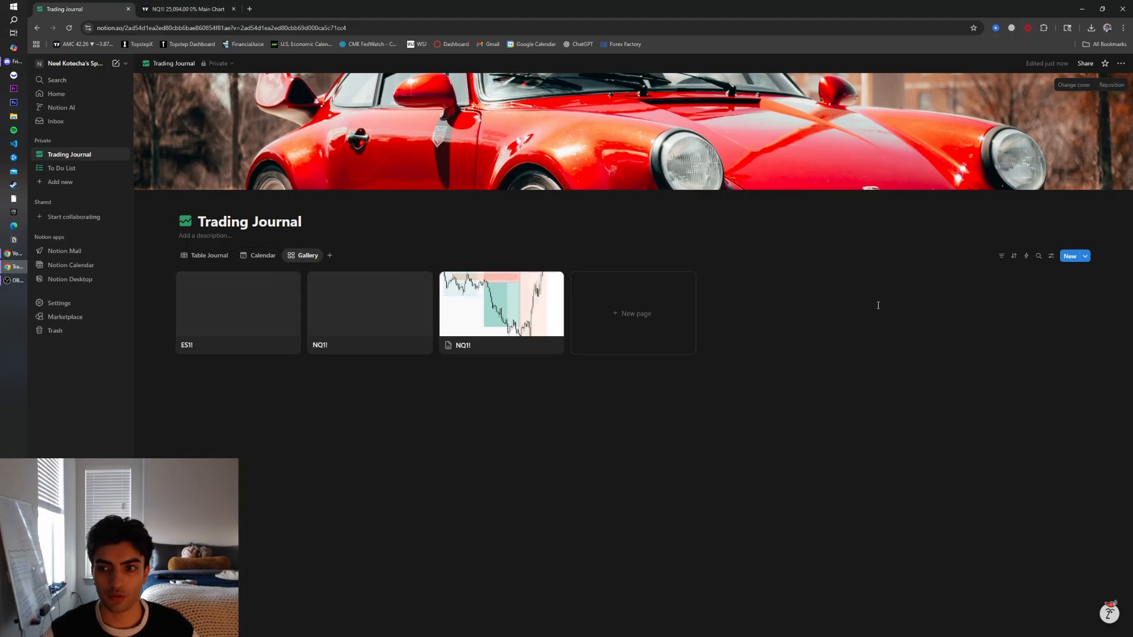
Filter the gallery view to show only trades whose Outcome is WIN
{"action": "left_click", "coordinate": [998, 259]}
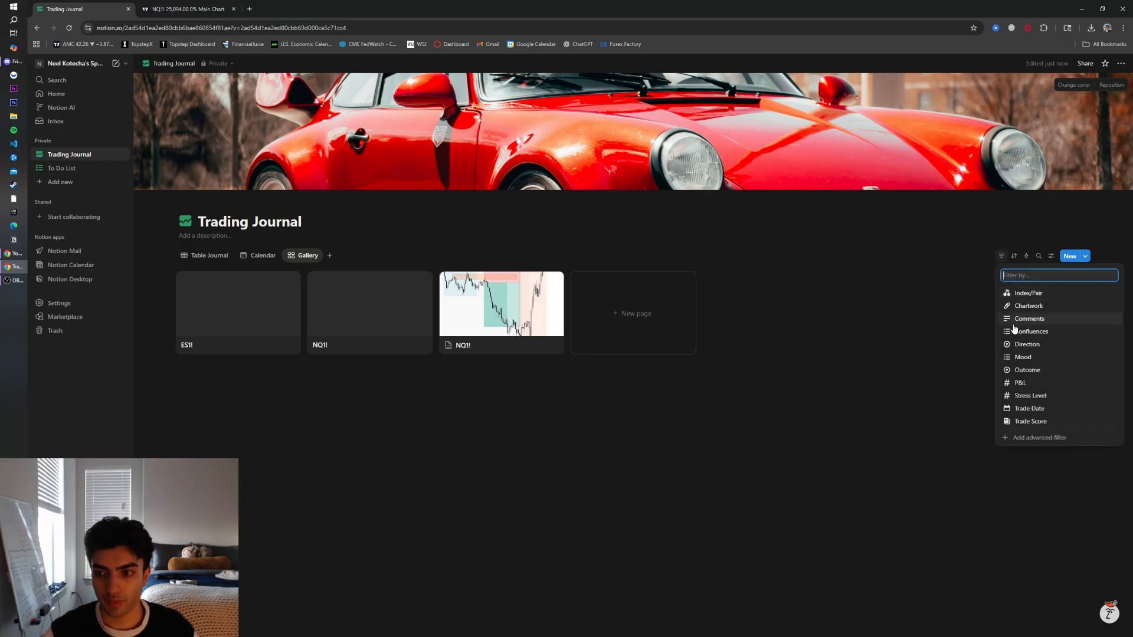
{"action": "left_click", "coordinate": [1028, 370]}
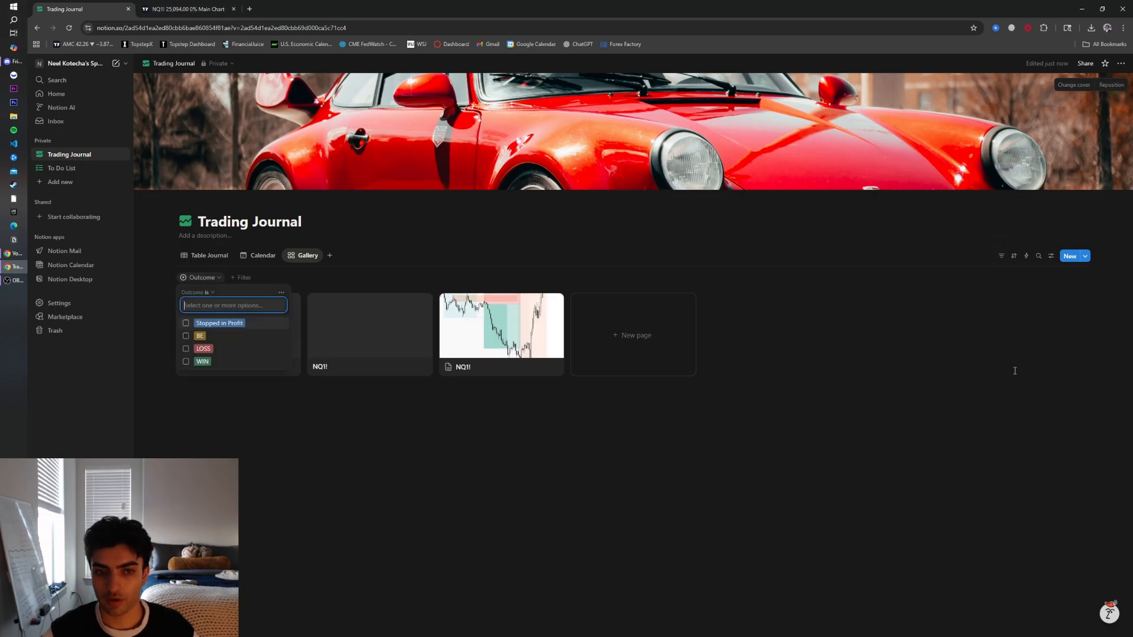
{"action": "left_click", "coordinate": [196, 365]}
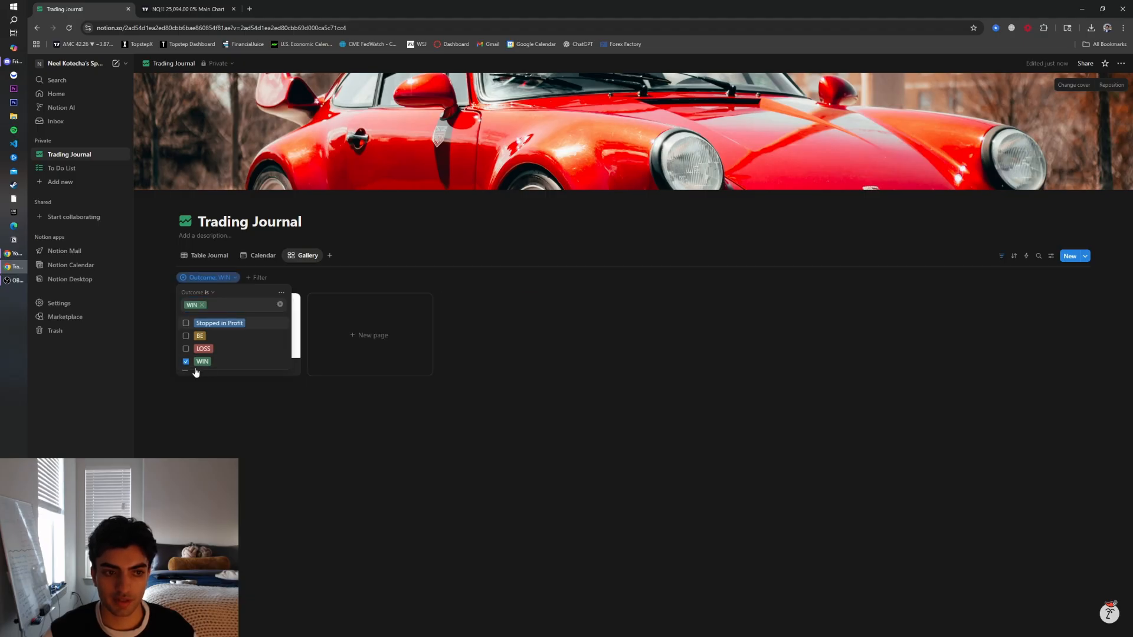
{"action": "key", "text": "Escape"}
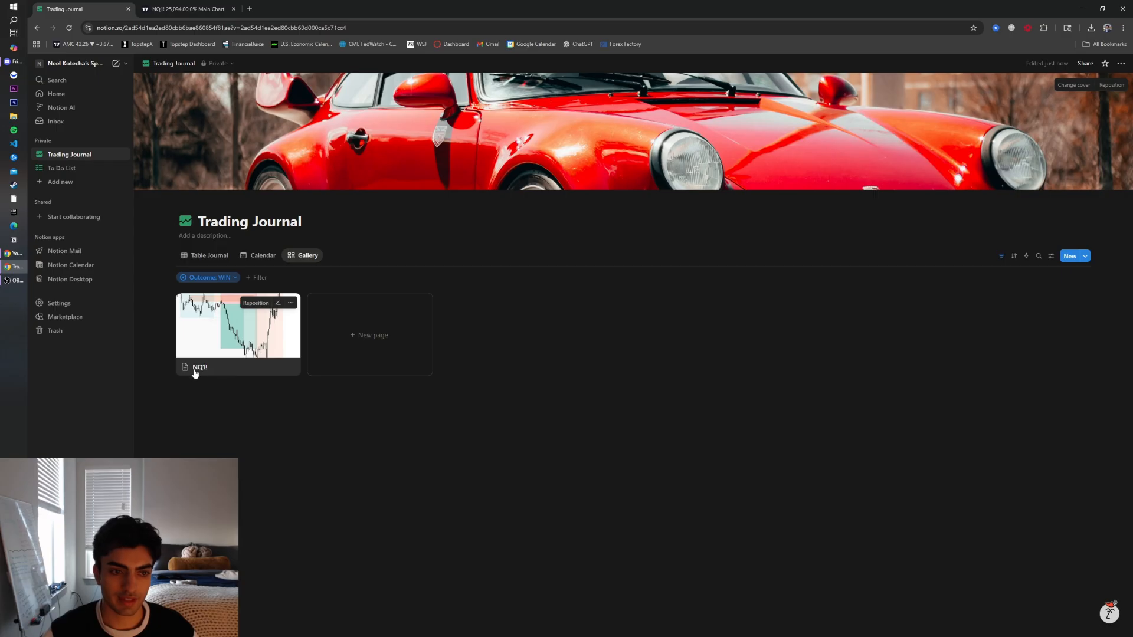
Make Direction, P&L, Trade Score and Confluences visible on the gallery cards
{"action": "left_click", "coordinate": [1050, 256]}
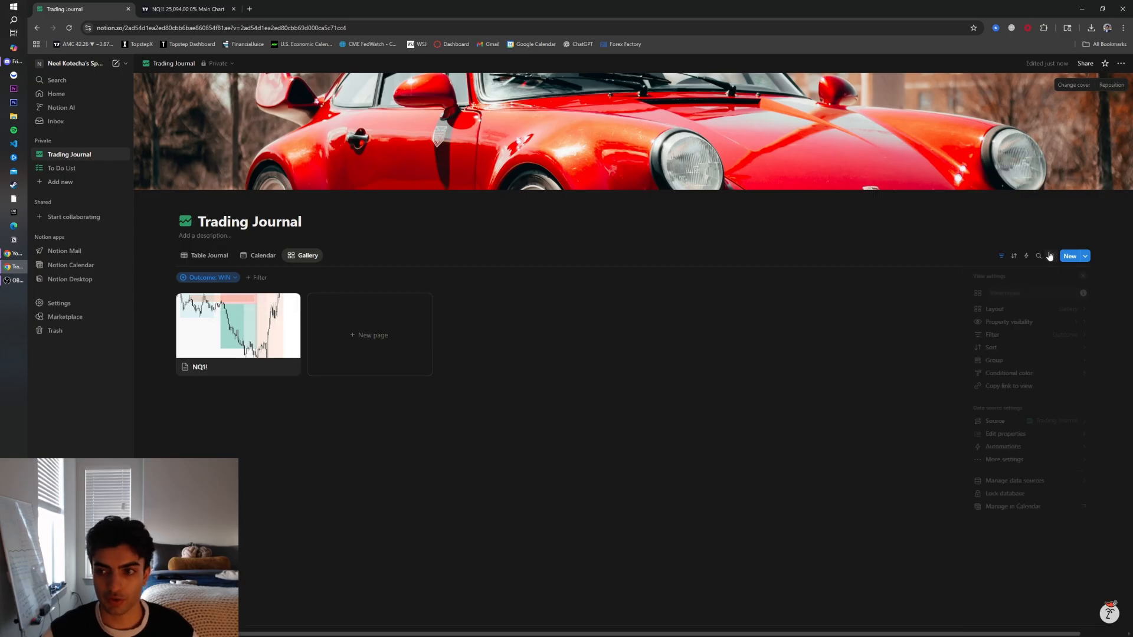
{"action": "left_click", "coordinate": [1052, 323]}
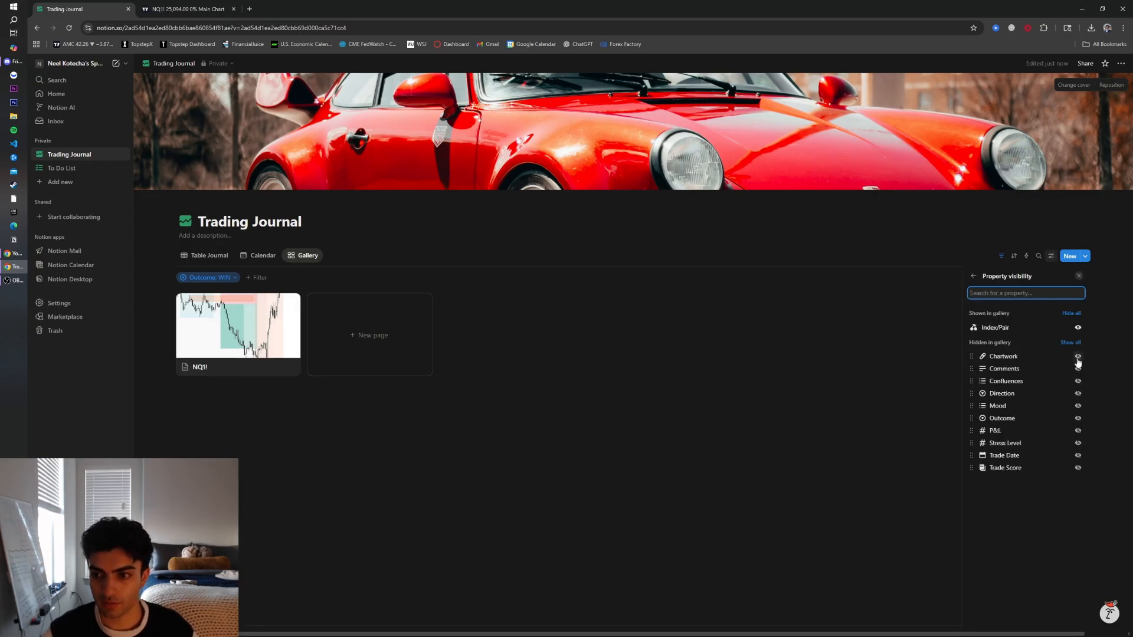
{"action": "left_click", "coordinate": [1078, 393]}
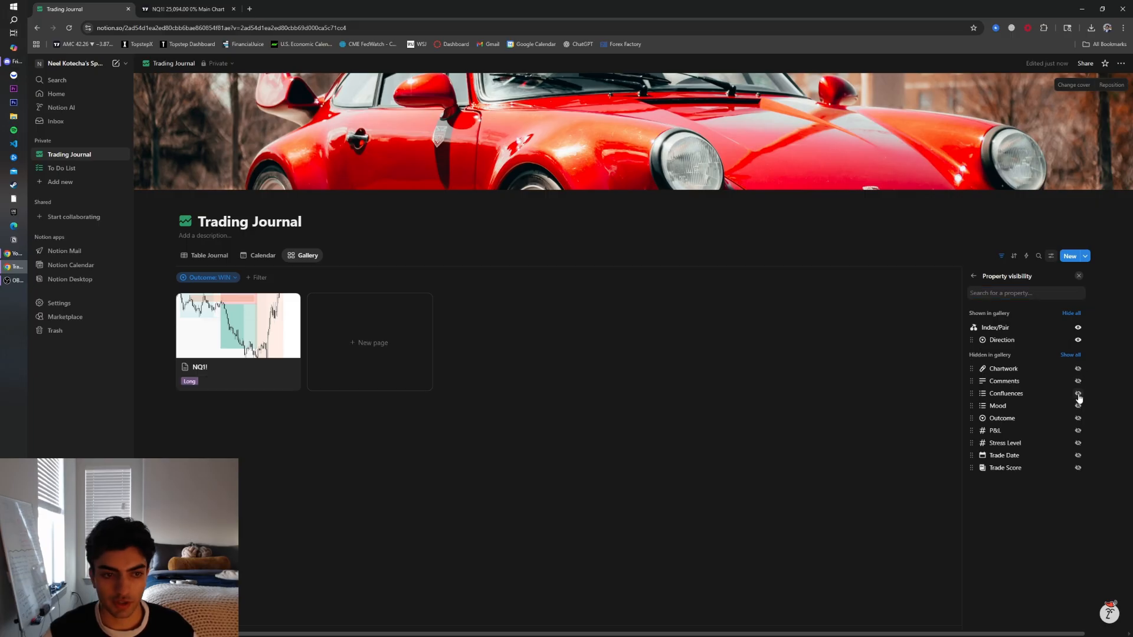
{"action": "left_click", "coordinate": [1078, 431]}
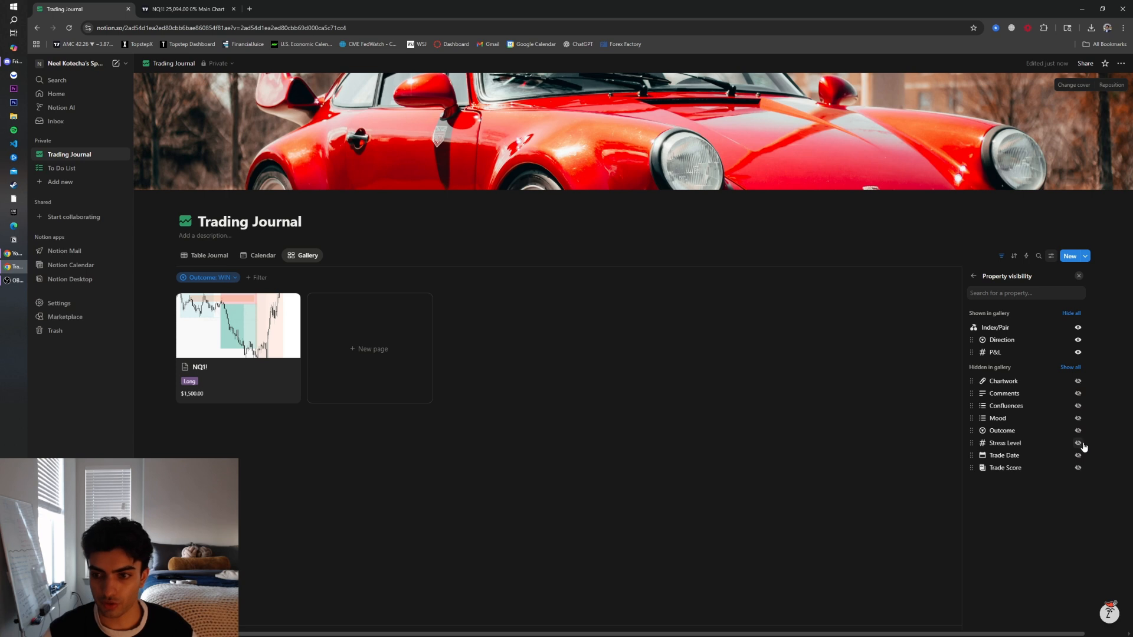
{"action": "left_click", "coordinate": [1078, 467]}
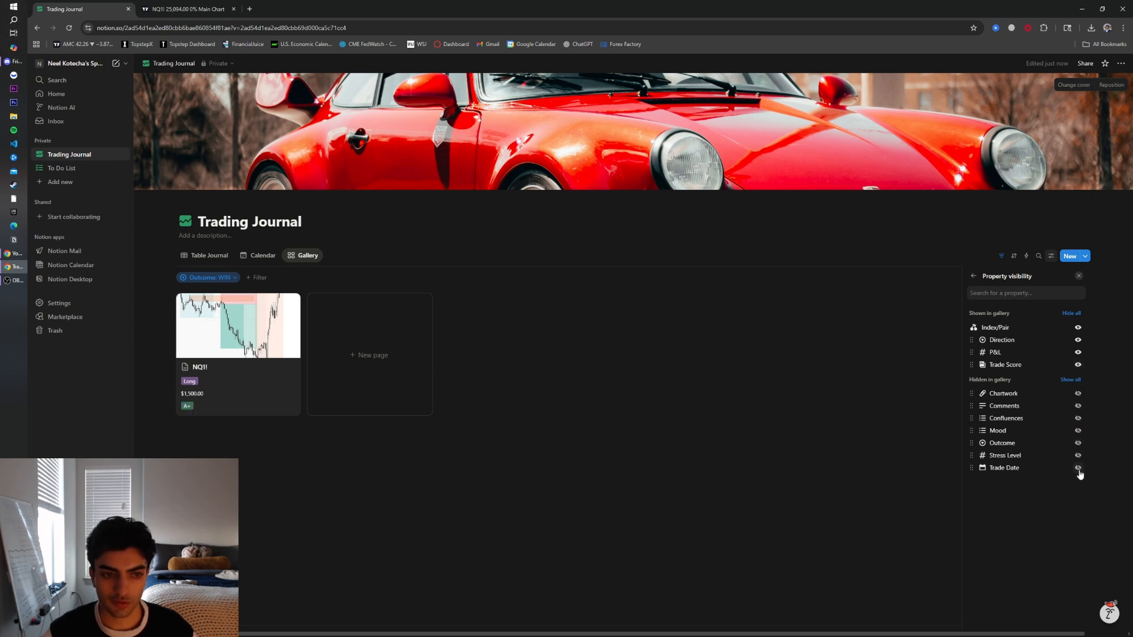
{"action": "left_click", "coordinate": [1079, 469]}
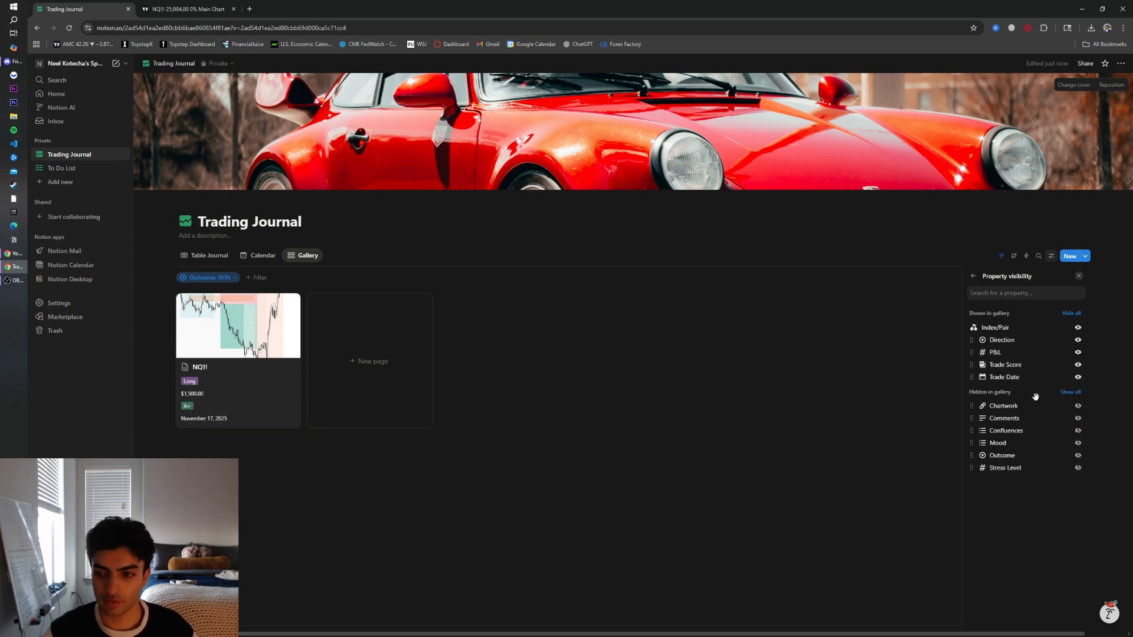
{"action": "left_click", "coordinate": [1078, 377]}
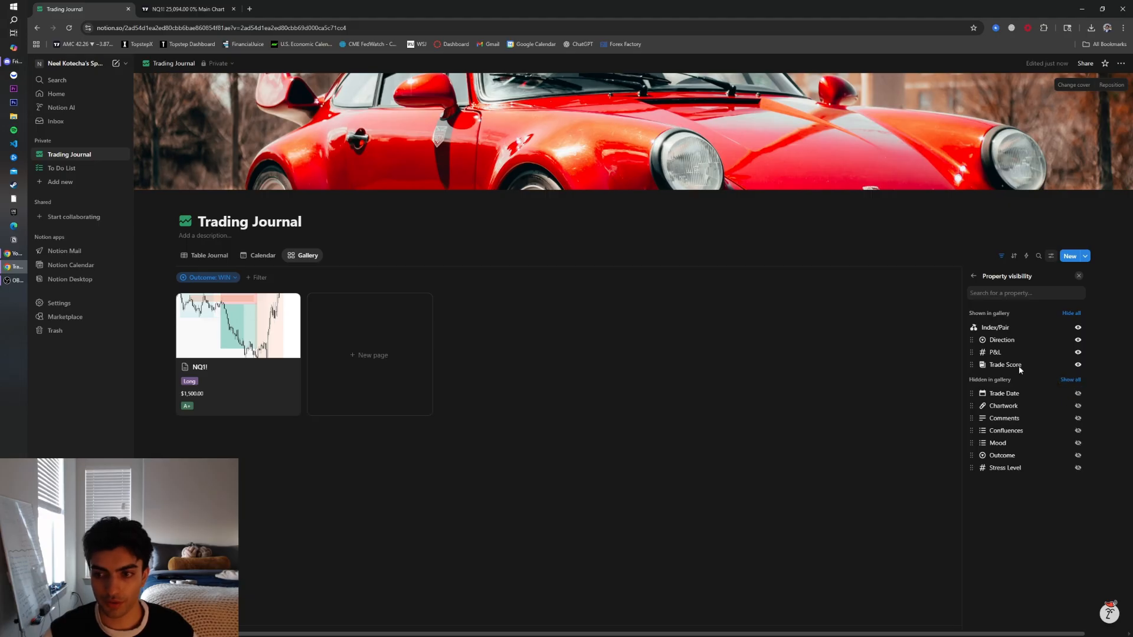
{"action": "left_click", "coordinate": [1078, 430]}
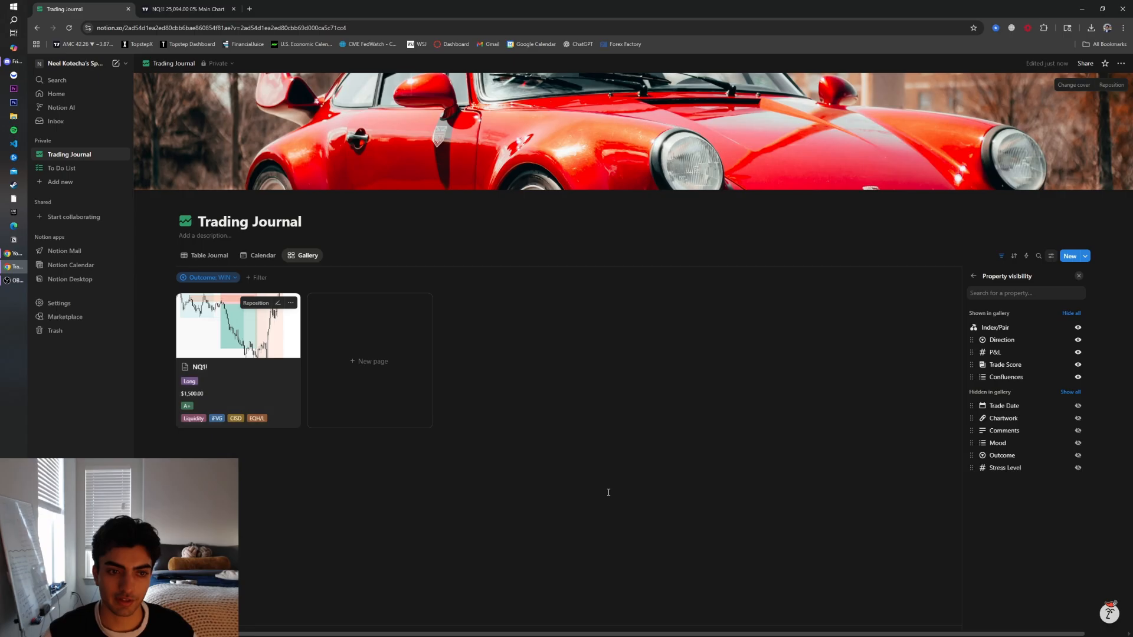
{"action": "left_click", "coordinate": [638, 491]}
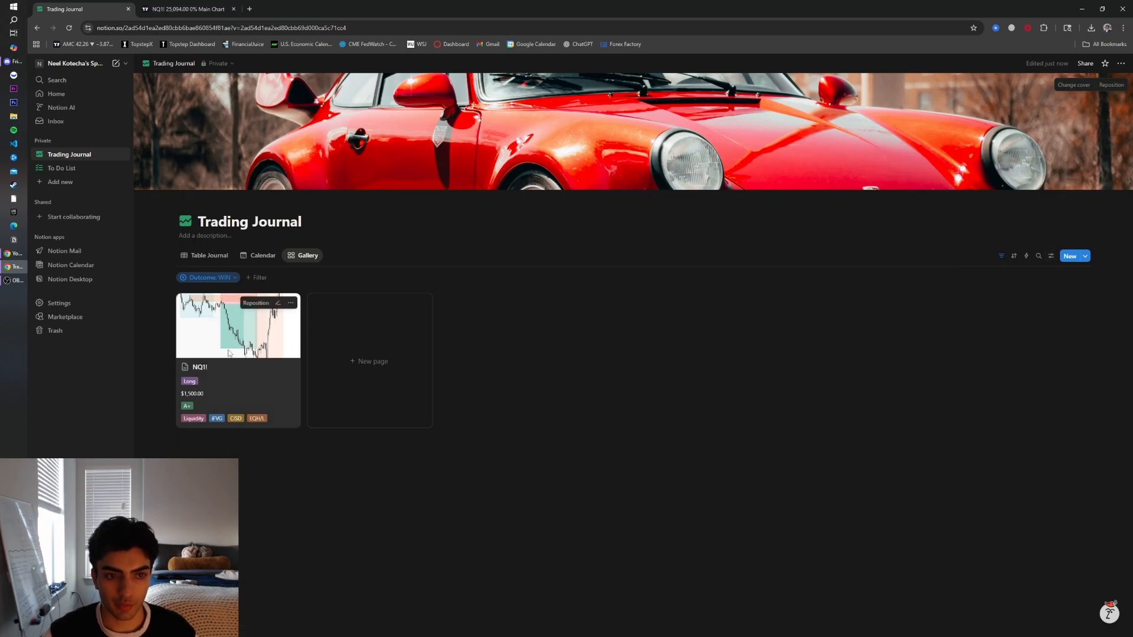
Open the winning NQ1! trade card to review its page and chart, then close it
{"action": "left_click", "coordinate": [275, 424]}
{"action": "scroll", "coordinate": [614, 512], "scroll_direction": "down", "scroll_amount": 3}
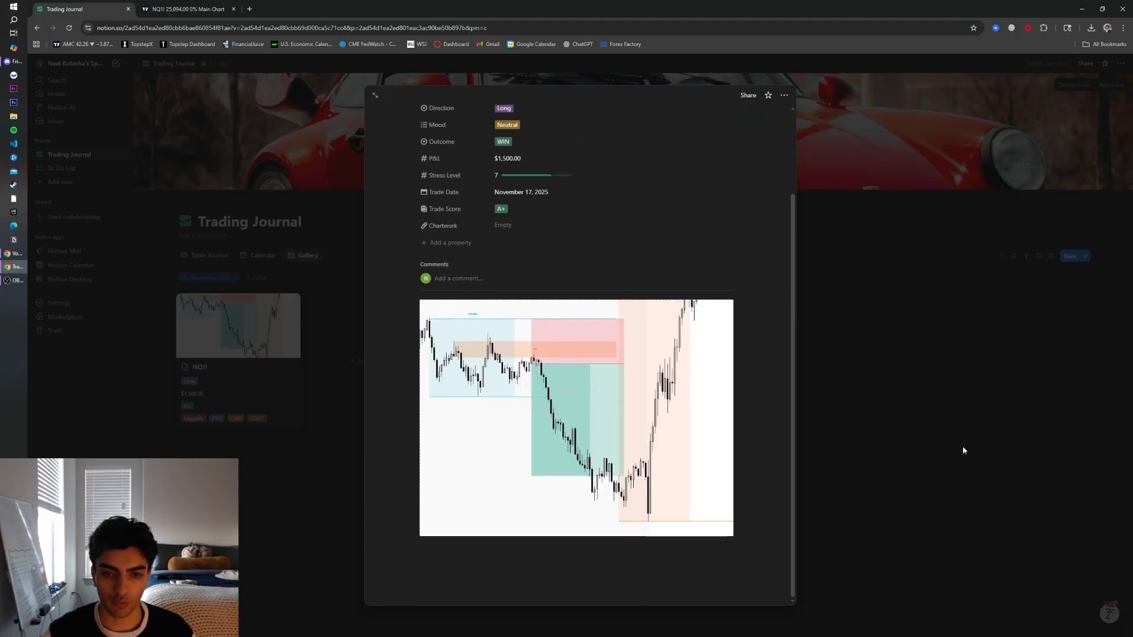
{"action": "scroll", "coordinate": [745, 502], "scroll_direction": "up", "scroll_amount": 3}
{"action": "left_click", "coordinate": [888, 485]}
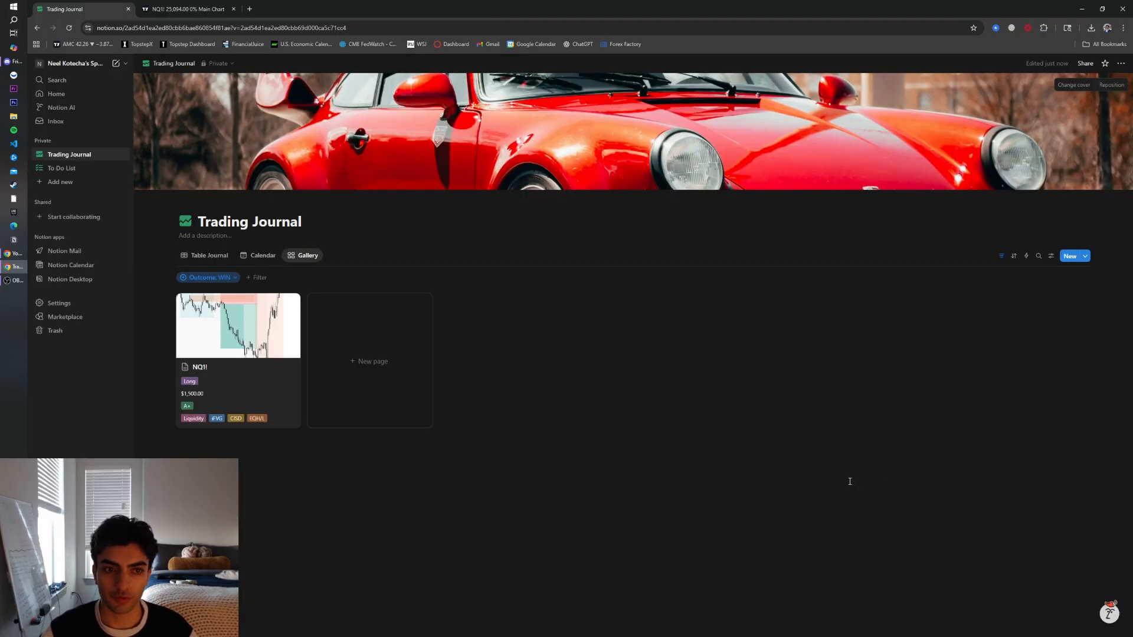
{"action": "left_click", "coordinate": [208, 277]}
{"action": "left_click", "coordinate": [631, 344]}
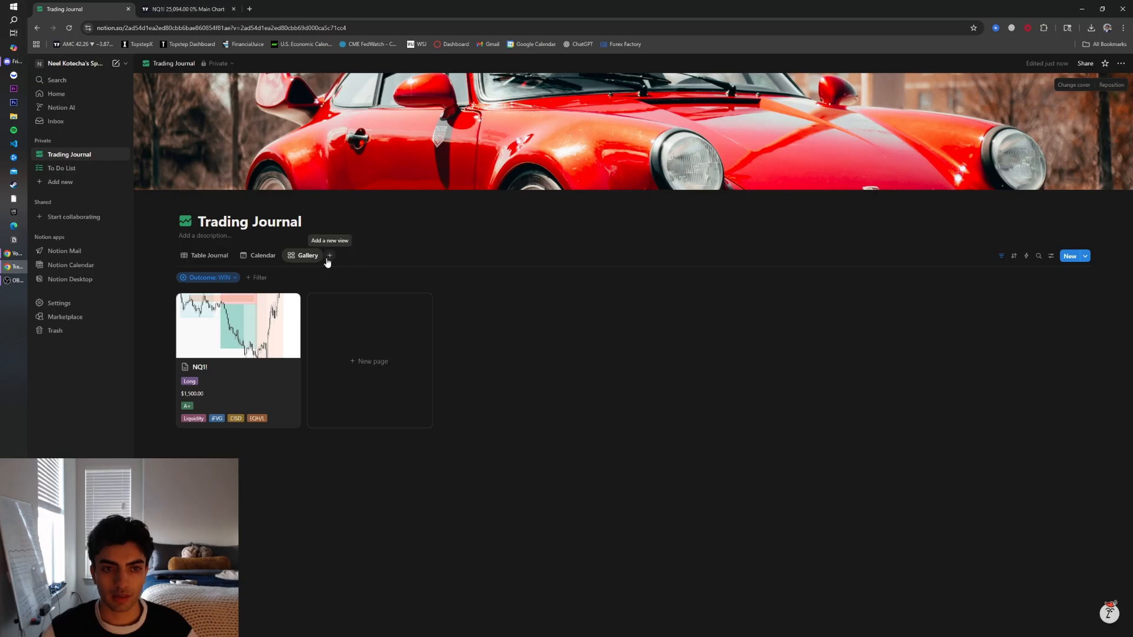
Add a Board view of the trades grouped by Outcome
{"action": "left_click", "coordinate": [328, 256]}
{"action": "left_click", "coordinate": [389, 294]}
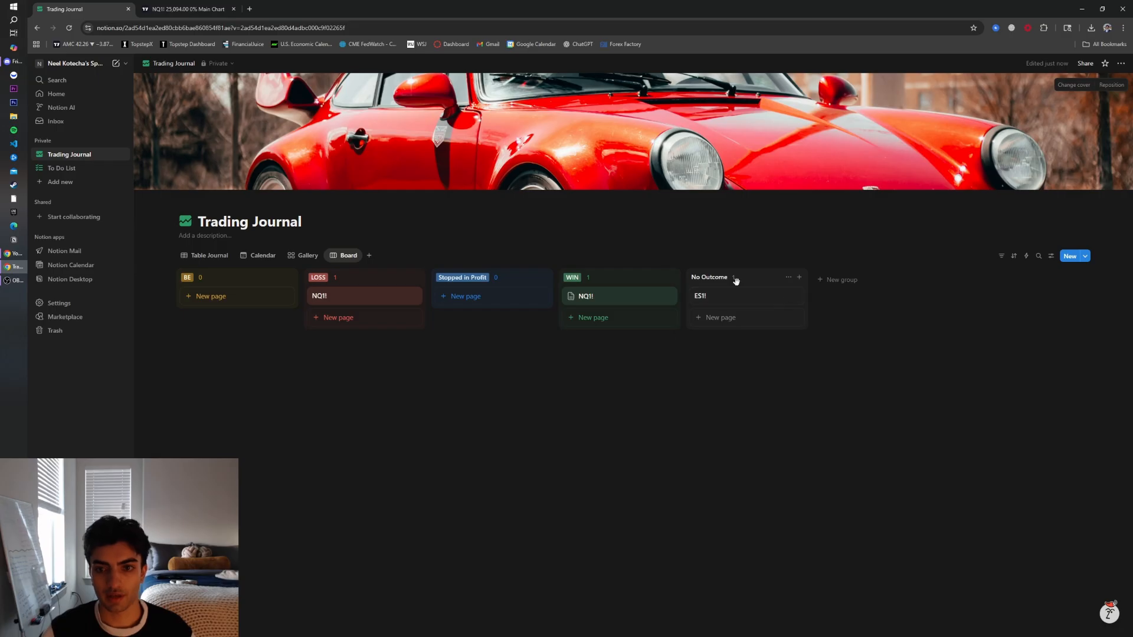
Delete the empty ES1! trade entry from the table
{"action": "left_click", "coordinate": [729, 302]}
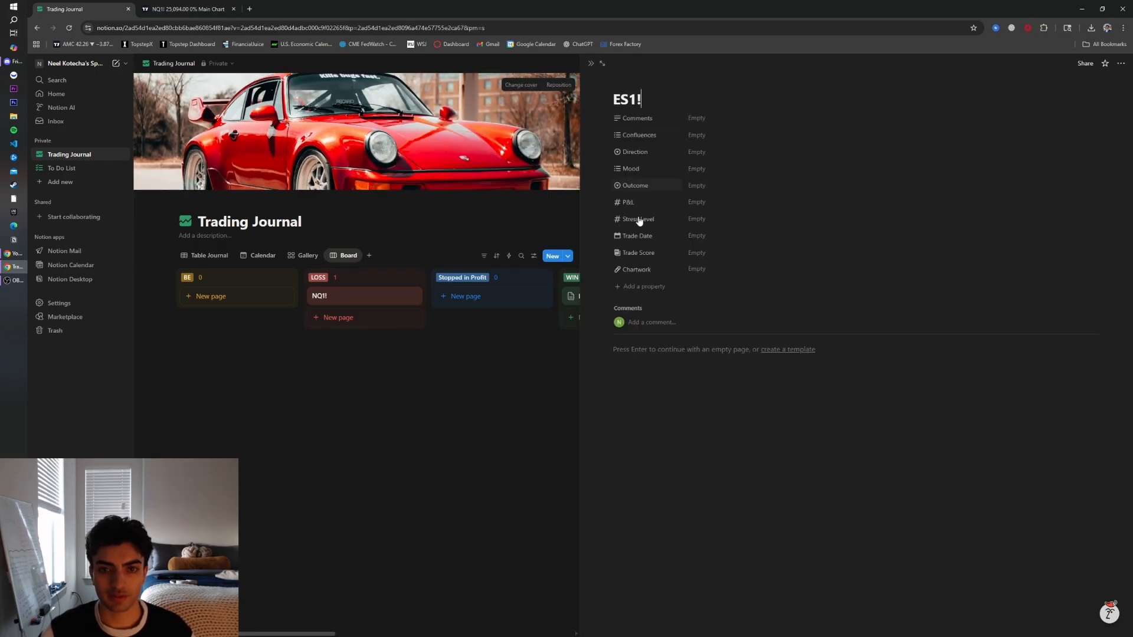
{"action": "left_click", "coordinate": [551, 384]}
{"action": "left_click", "coordinate": [207, 256]}
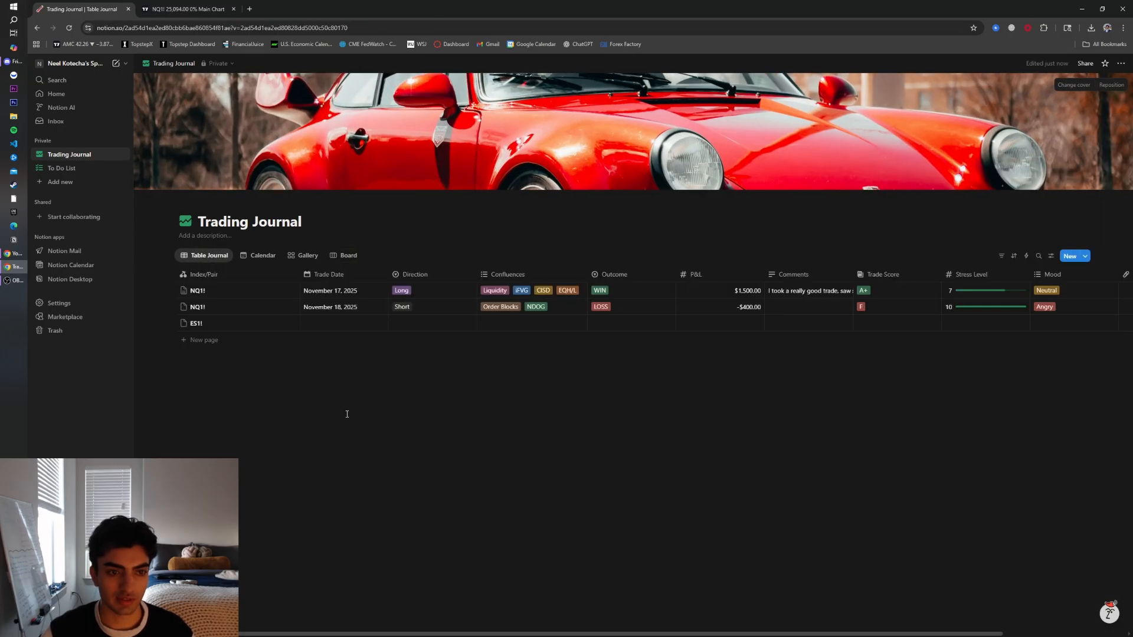
{"action": "left_click", "coordinate": [219, 327]}
{"action": "key", "text": "Delete"}
Review the Board, Gallery, Calendar and table views, scrolling across the table's columns
{"action": "left_click", "coordinate": [344, 256]}
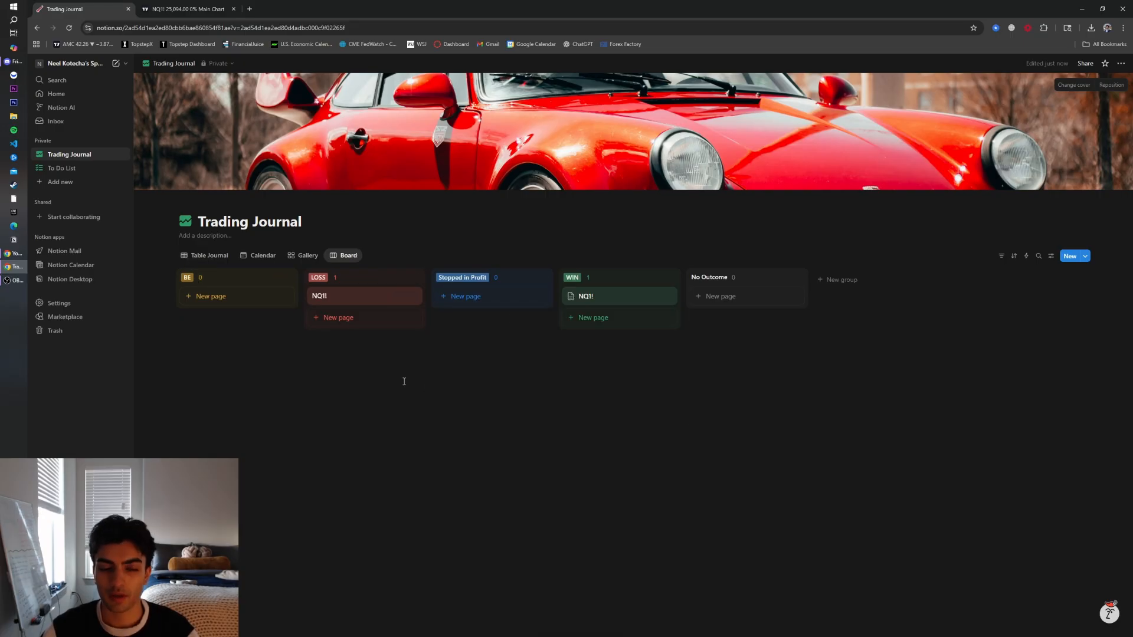
{"action": "left_click", "coordinate": [289, 255]}
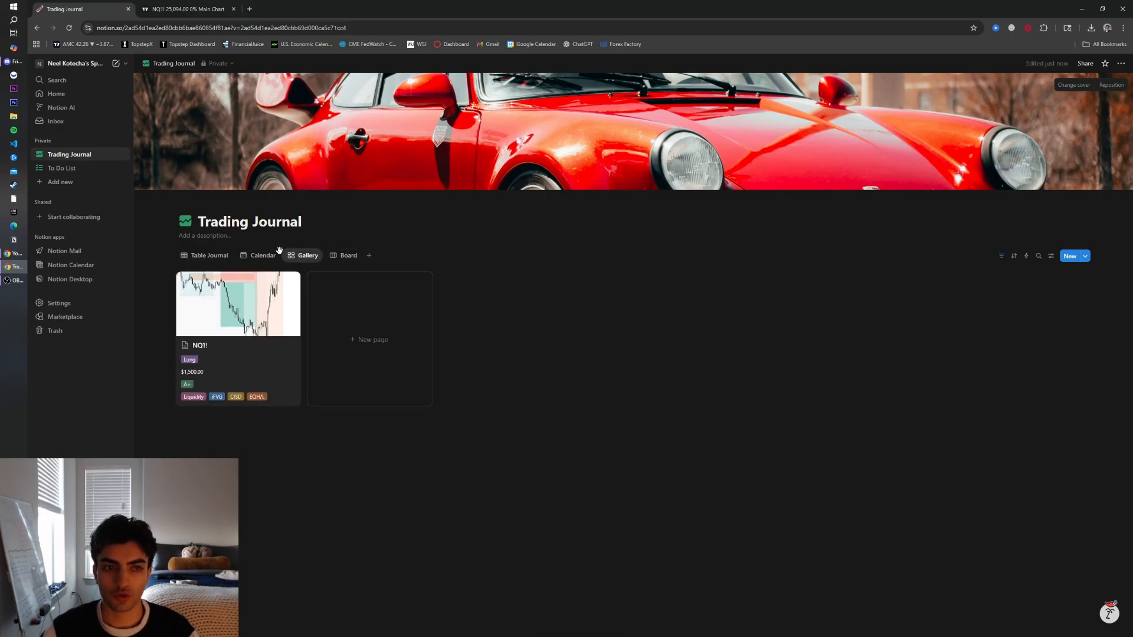
{"action": "left_click", "coordinate": [260, 255]}
{"action": "left_click", "coordinate": [198, 257]}
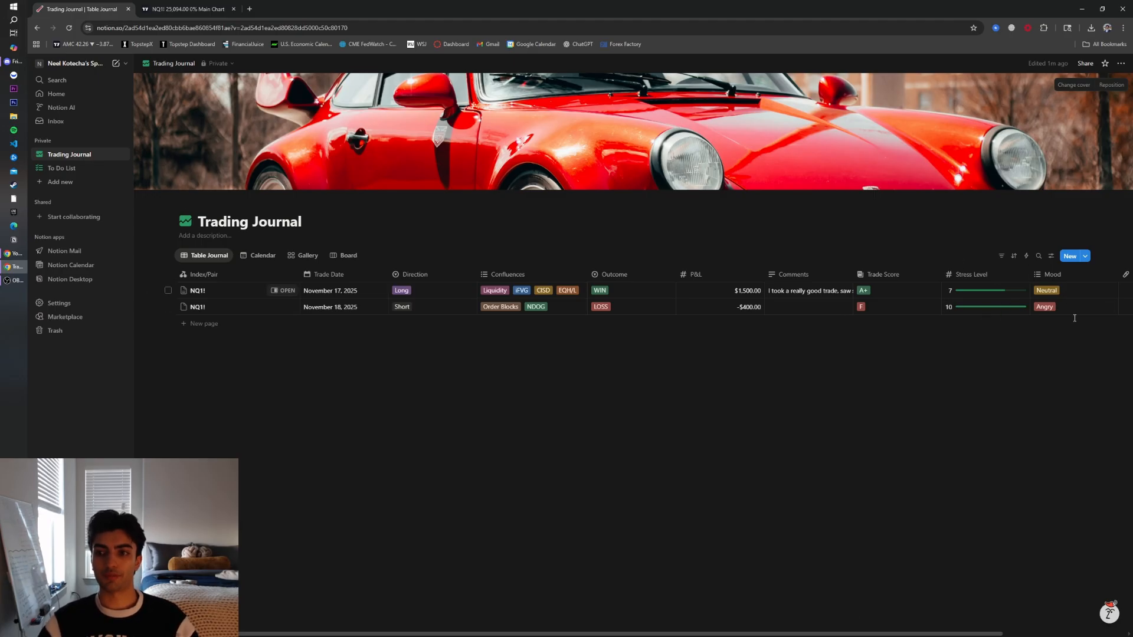
{"action": "left_click_drag", "start_coordinate": [802, 629], "coordinate": [905, 625]}
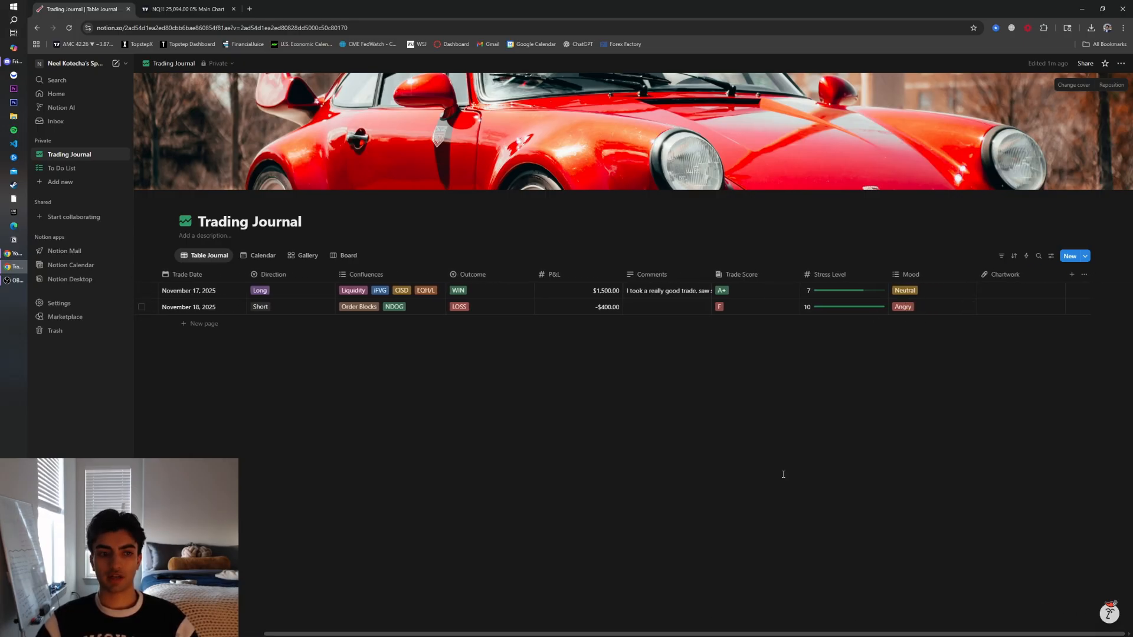
{"action": "left_click_drag", "start_coordinate": [516, 635], "coordinate": [389, 630]}
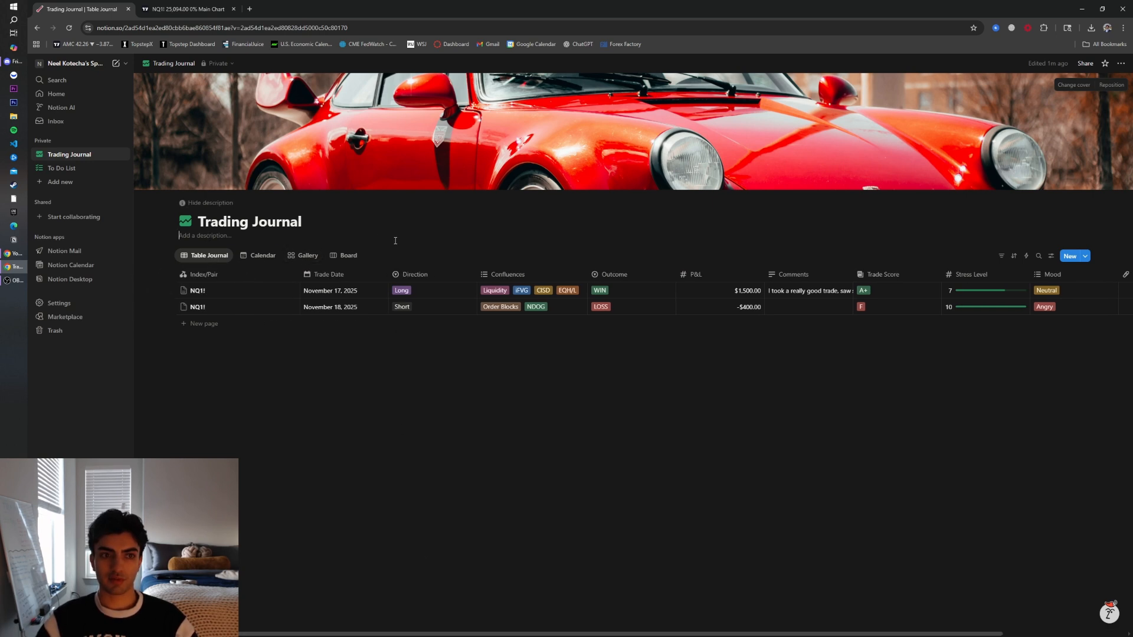
Add a database description with the rules "- Trade Only NY Open to Lunch" and "- Wait for Sweep of Liq followed by main confluences"
{"action": "left_click", "coordinate": [216, 235]}
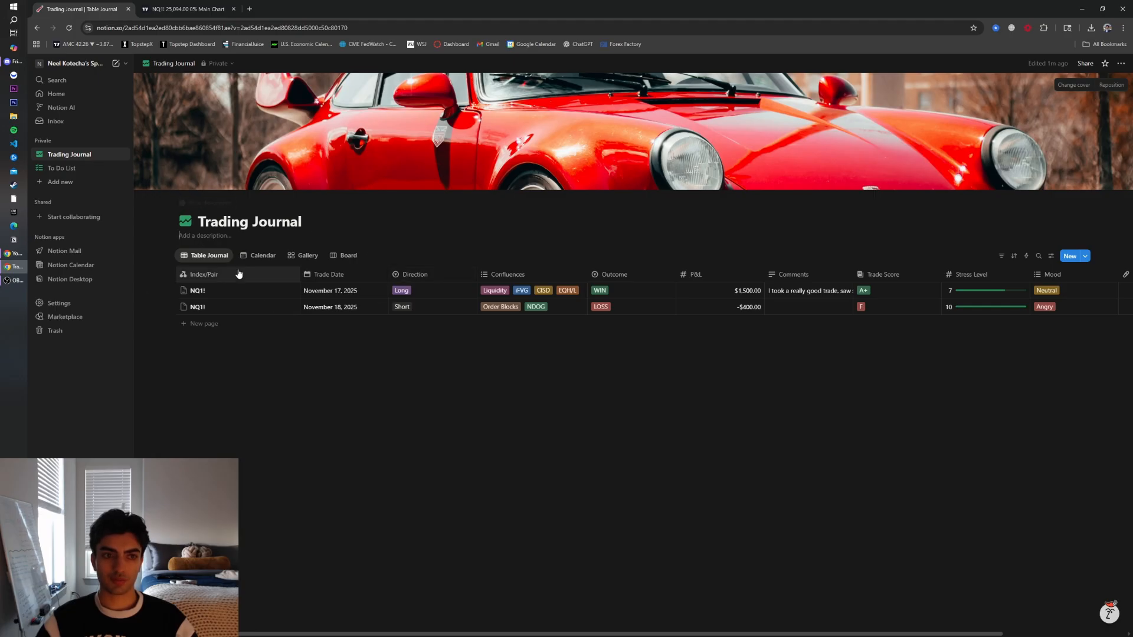
{"action": "type", "text": "- Trade Only NY"}
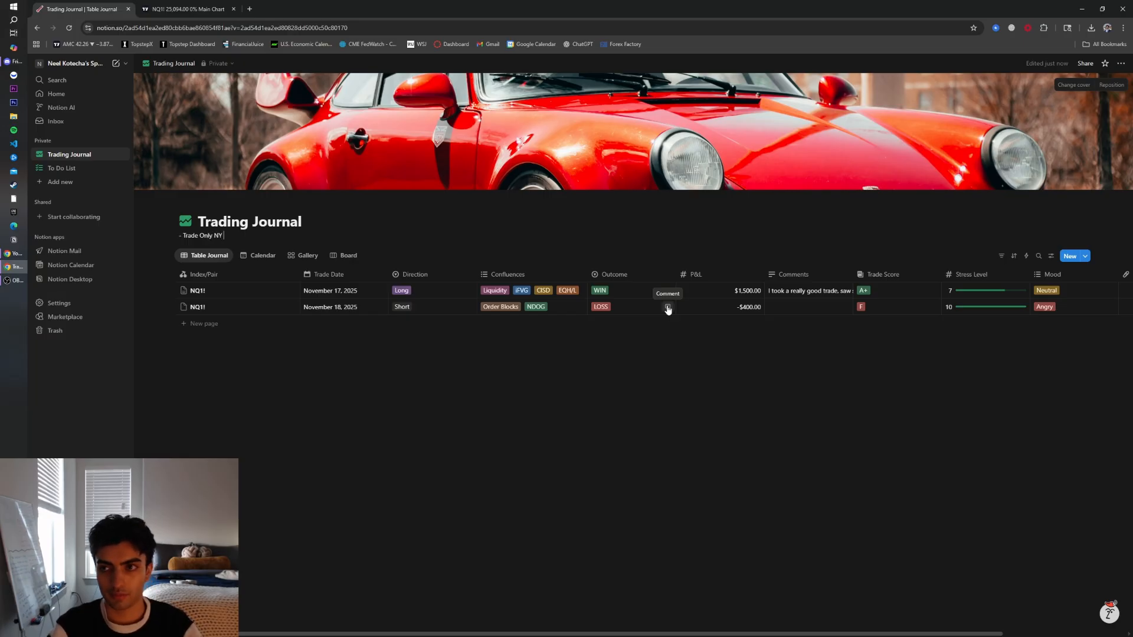
{"action": "type", "text": " Open to Lunch"}
{"action": "key", "text": "Return"}
{"action": "type", "text": "- Wait for Sweep of Liq followed by main confluences"}
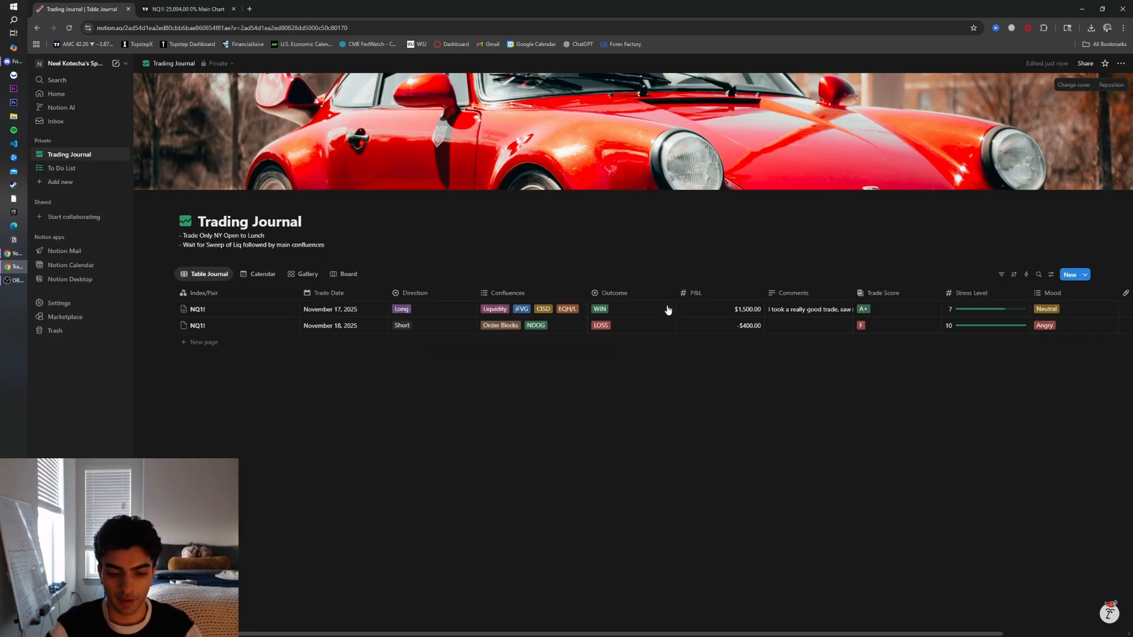
{"action": "key", "text": "Tab"}
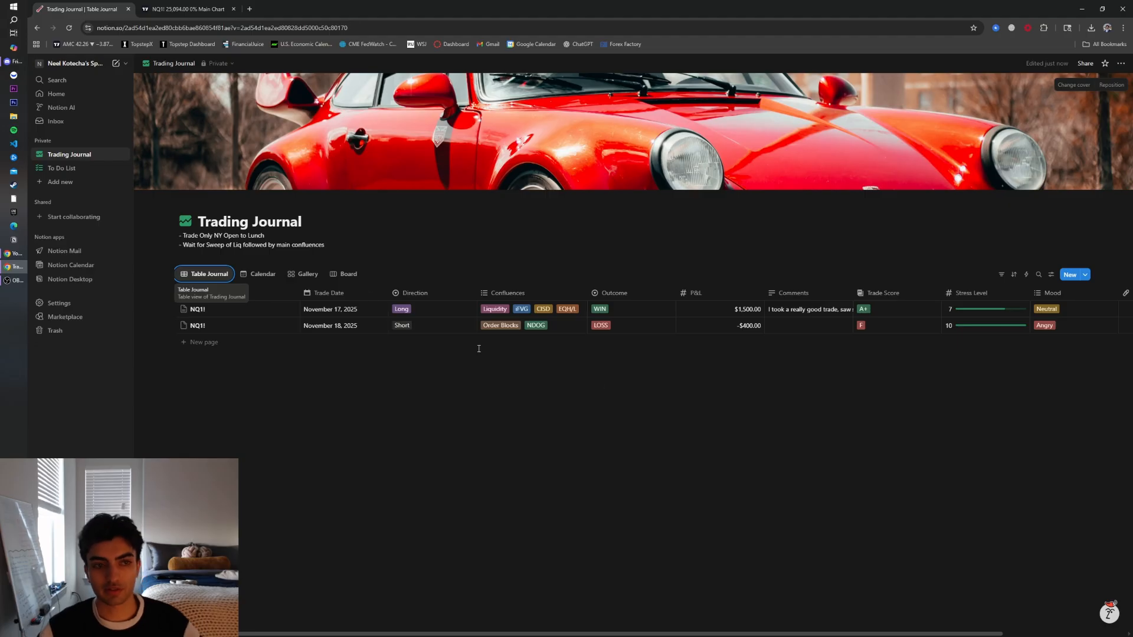
{"action": "left_click", "coordinate": [326, 245]}
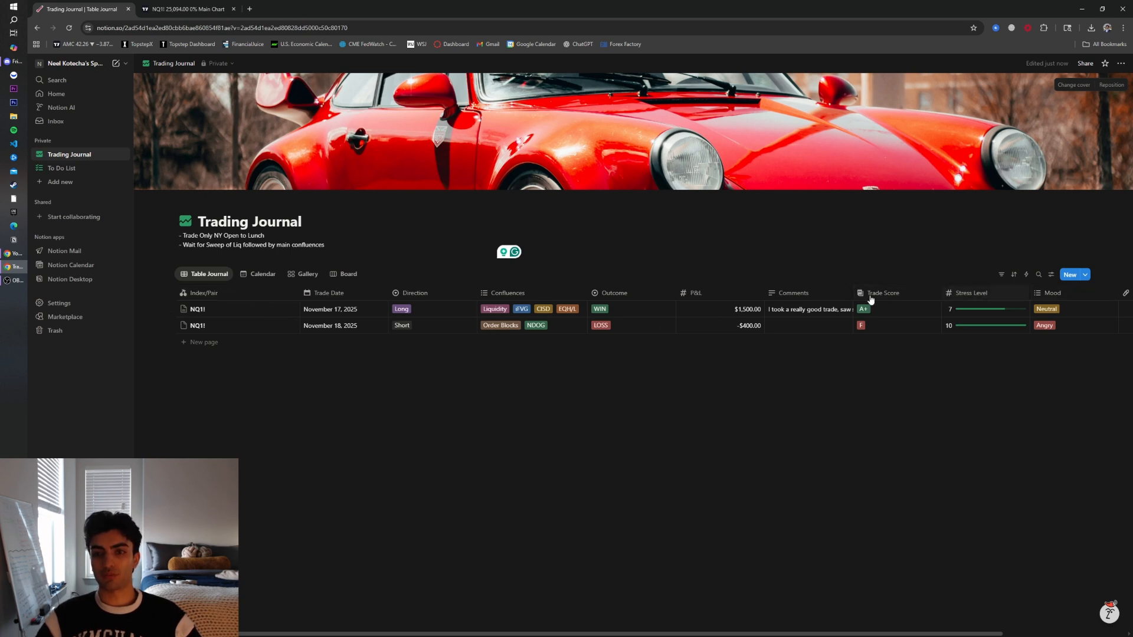
Rename the gallery view to WINS
{"action": "left_click", "coordinate": [263, 274]}
{"action": "left_click", "coordinate": [304, 273]}
{"action": "left_click", "coordinate": [305, 275]}
{"action": "left_click", "coordinate": [306, 275]}
{"action": "left_click", "coordinate": [306, 275]}
{"action": "left_click", "coordinate": [311, 304]}
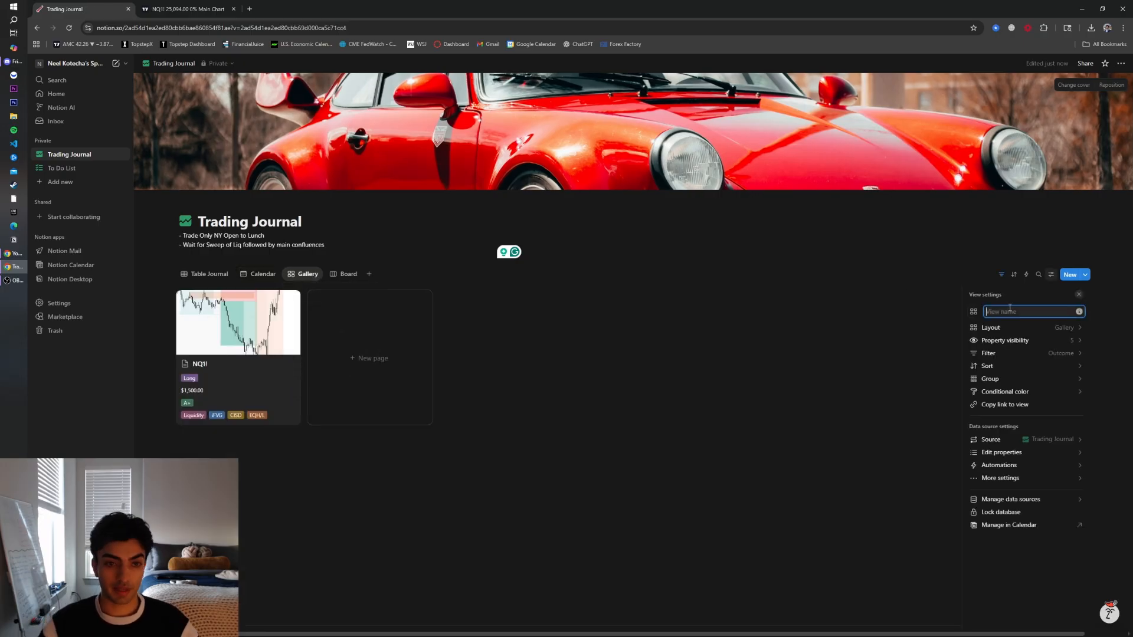
{"action": "type", "text": "WIO"}
{"action": "type", "text": "NS"}
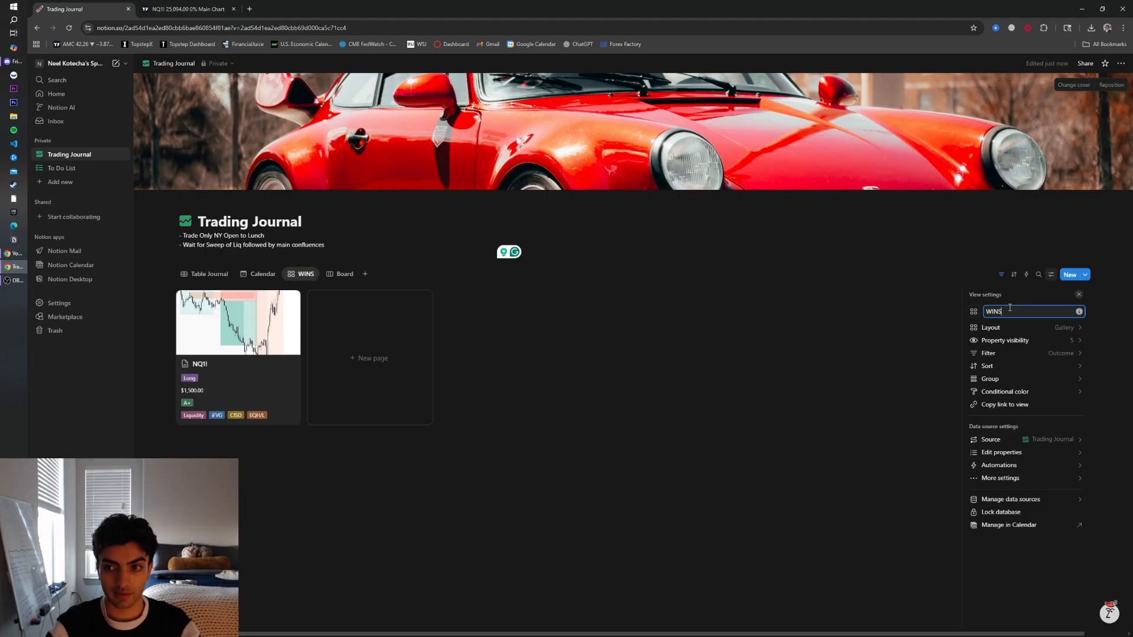
{"action": "key", "text": "Return"}
Give the WINS view a trophy icon by searching the icon picker
{"action": "left_click", "coordinate": [973, 312]}
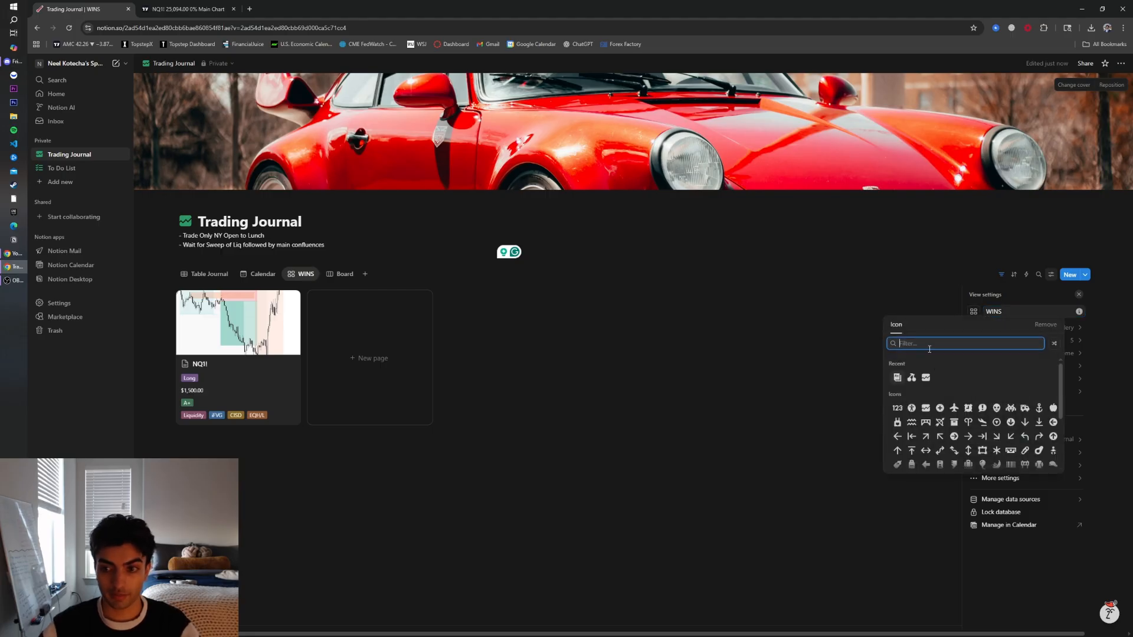
{"action": "type", "text": "Medal"}
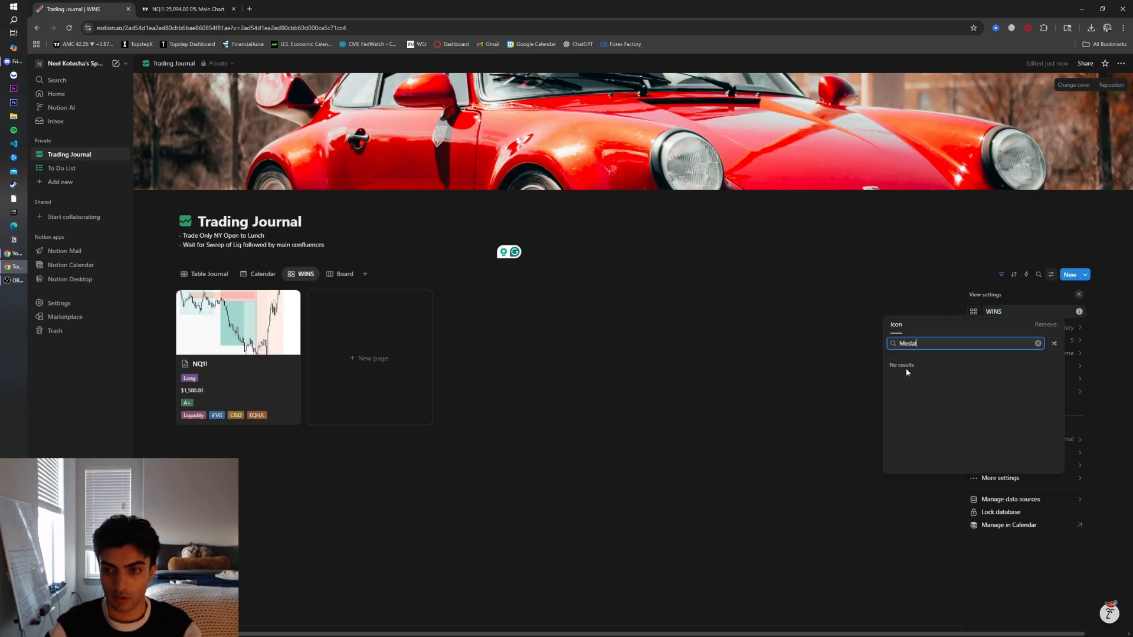
{"action": "key", "text": "BackSpace"}
{"action": "key", "text": "BackSpace"}
{"action": "type", "text": "Trop"}
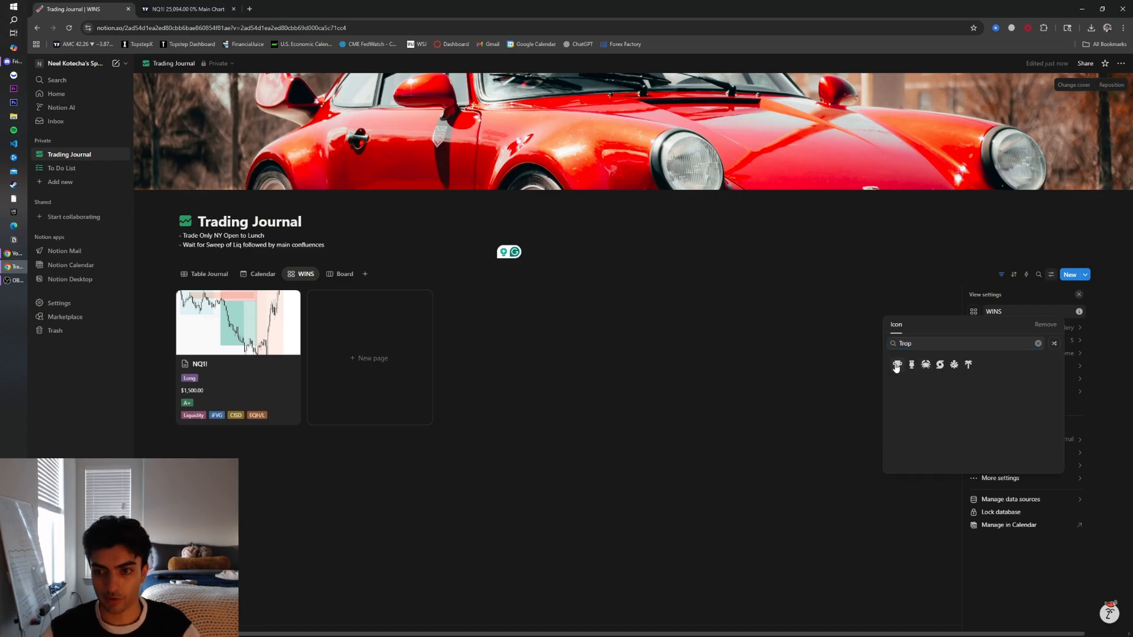
{"action": "left_click", "coordinate": [897, 365]}
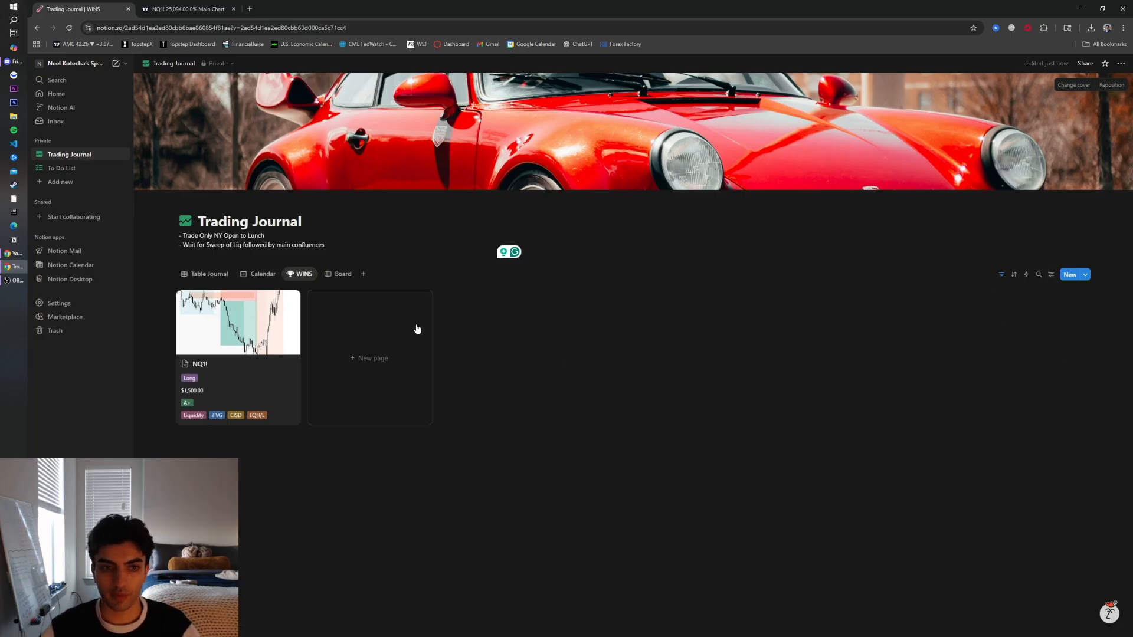
Switch between the WINS, Table Journal and Calendar views to review them
{"action": "left_click", "coordinate": [301, 274]}
{"action": "left_click", "coordinate": [248, 286]}
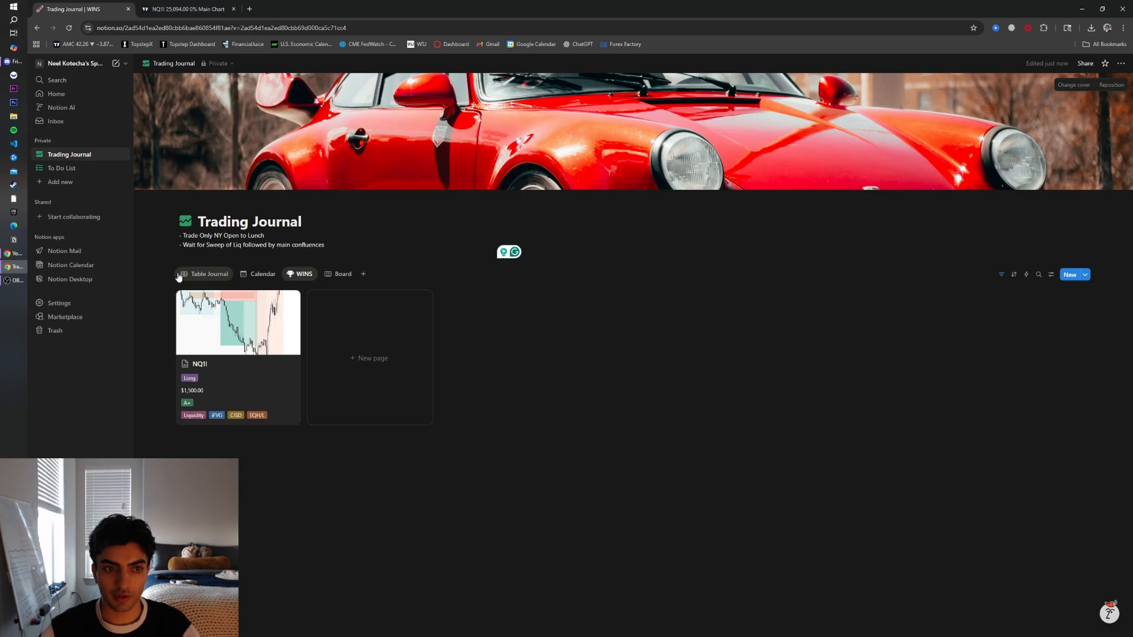
{"action": "left_click", "coordinate": [207, 274]}
{"action": "left_click", "coordinate": [298, 274]}
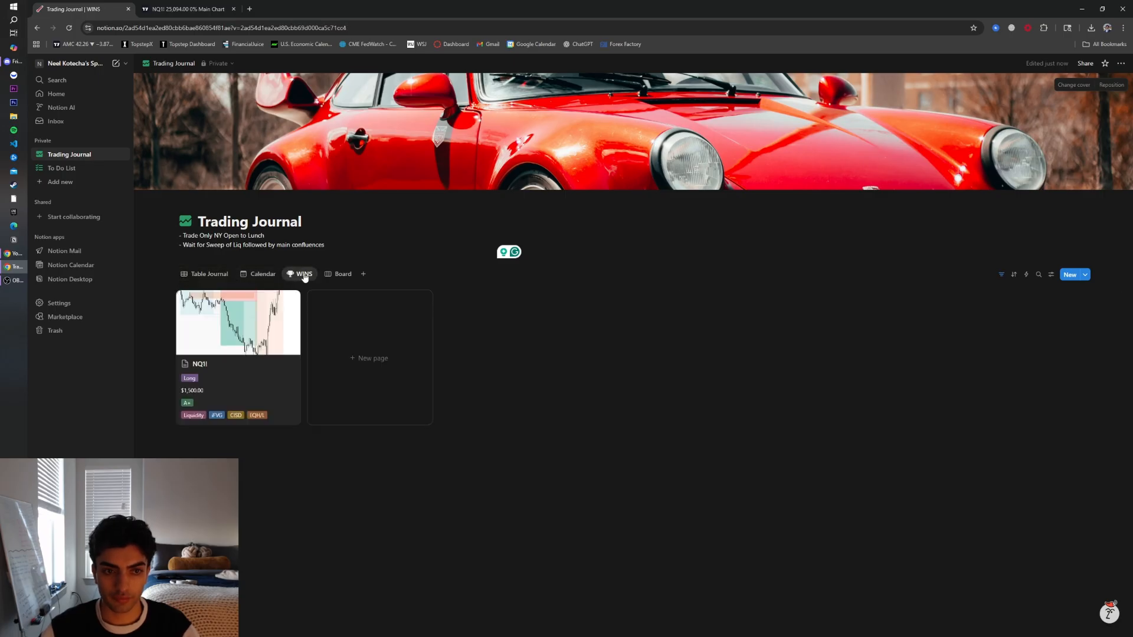
{"action": "left_click", "coordinate": [251, 274]}
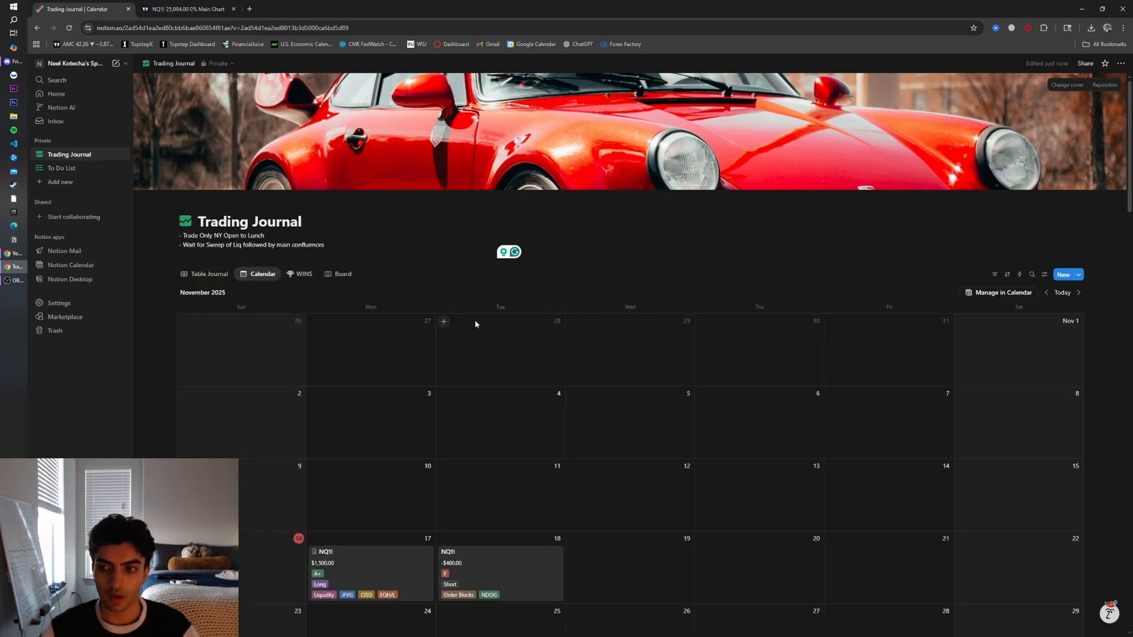
{"action": "scroll", "coordinate": [256, 299], "scroll_direction": "down", "scroll_amount": 1}
{"action": "left_click", "coordinate": [207, 235]}
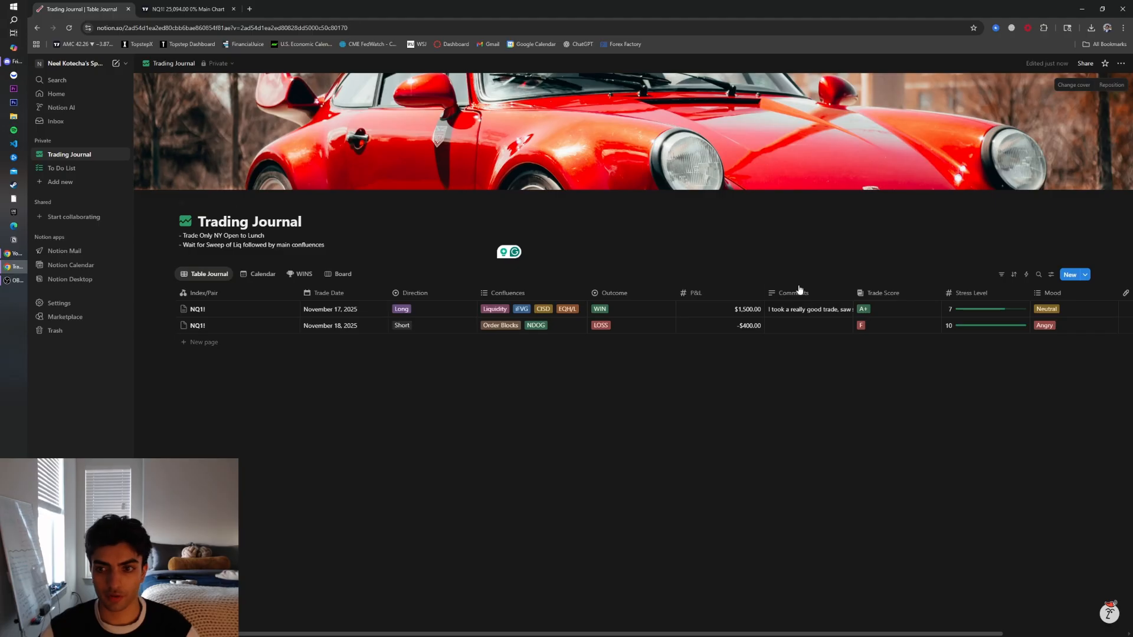
{"action": "left_click", "coordinate": [1004, 275]}
{"action": "left_click", "coordinate": [953, 395]}
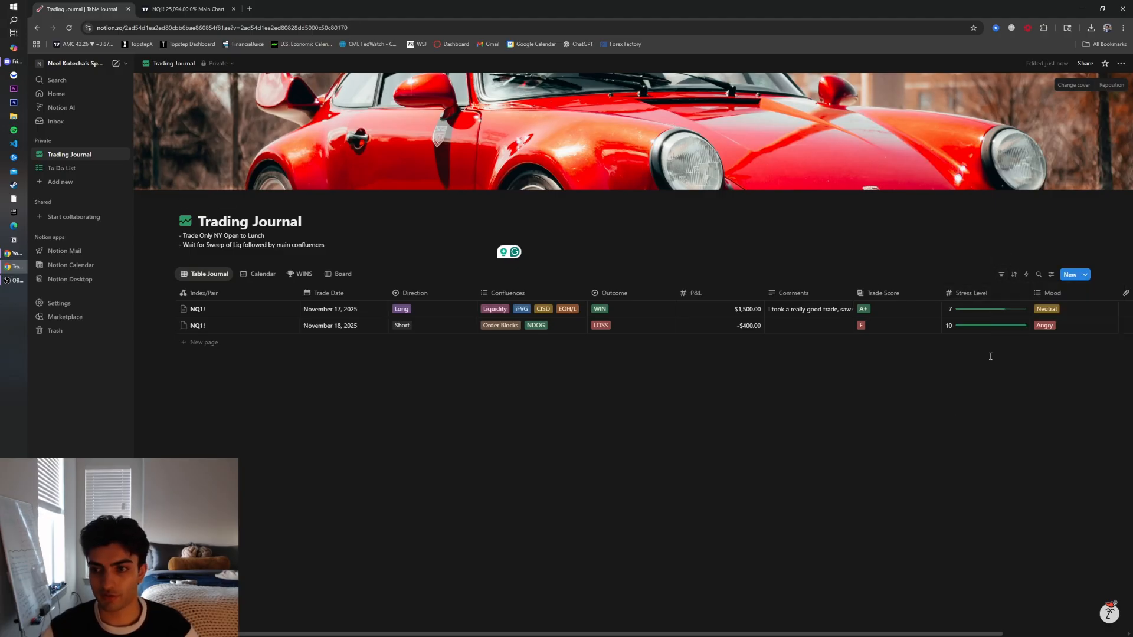
{"action": "left_click", "coordinate": [1051, 274]}
{"action": "left_click", "coordinate": [806, 407]}
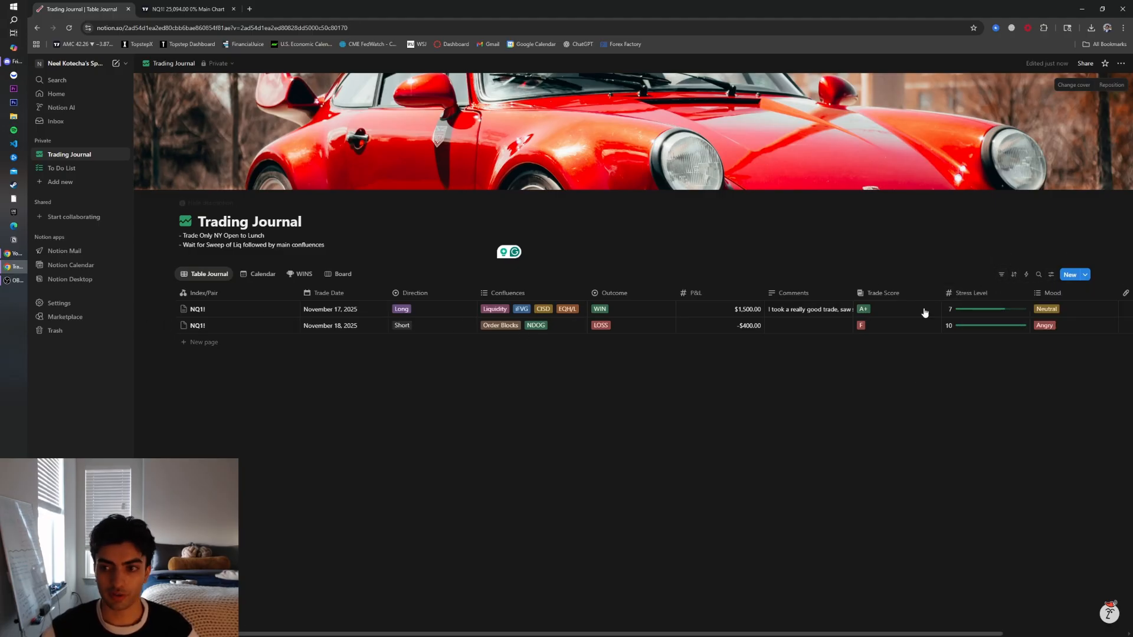
Reposition the page cover image lower so a different part of the car shows
{"action": "left_click", "coordinate": [1069, 85]}
{"action": "left_click", "coordinate": [1111, 85]}
{"action": "left_click", "coordinate": [1111, 85]}
{"action": "left_click_drag", "start_coordinate": [756, 142], "coordinate": [759, 212]}
{"action": "left_click", "coordinate": [784, 232]}
Browse the cover image gallery for alternative covers
{"action": "left_click", "coordinate": [1073, 88]}
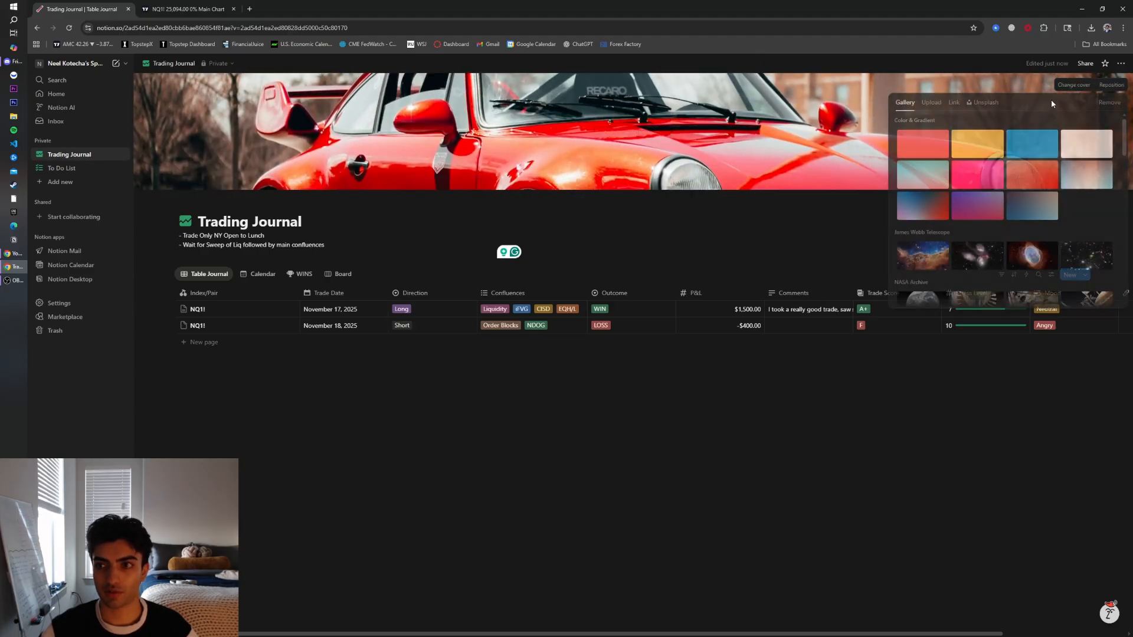
{"action": "scroll", "coordinate": [950, 236], "scroll_direction": "down", "scroll_amount": 5}
{"action": "scroll", "coordinate": [950, 236], "scroll_direction": "down", "scroll_amount": 5}
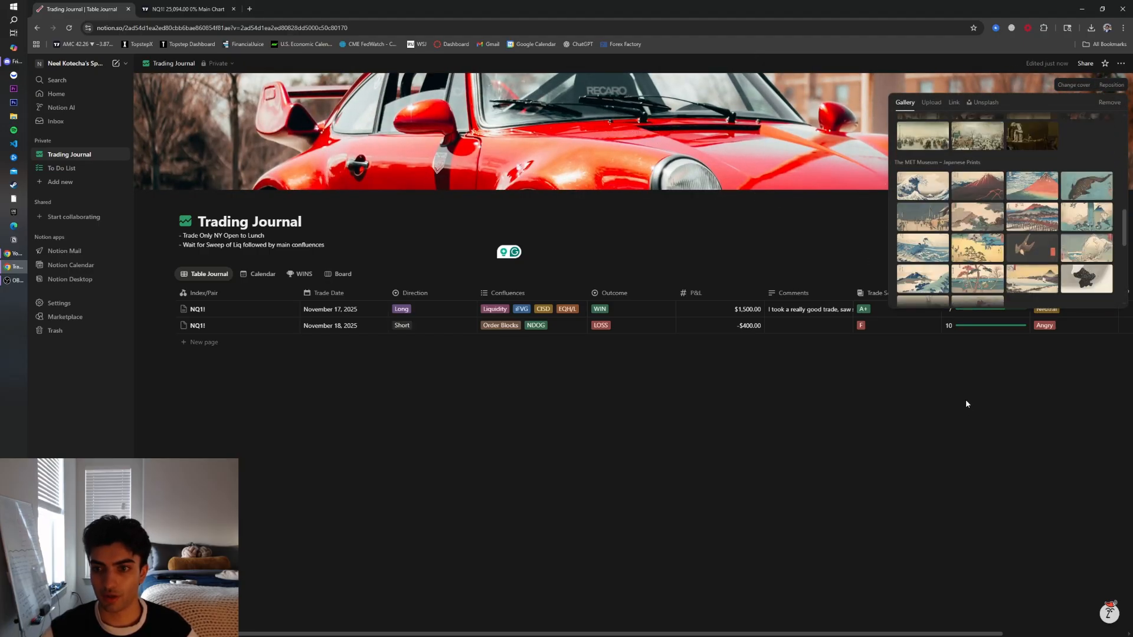
{"action": "scroll", "coordinate": [1003, 236], "scroll_direction": "up", "scroll_amount": 3}
{"action": "scroll", "coordinate": [1039, 219], "scroll_direction": "down", "scroll_amount": 1}
{"action": "scroll", "coordinate": [1039, 218], "scroll_direction": "up", "scroll_amount": 4}
{"action": "left_click", "coordinate": [797, 469]}
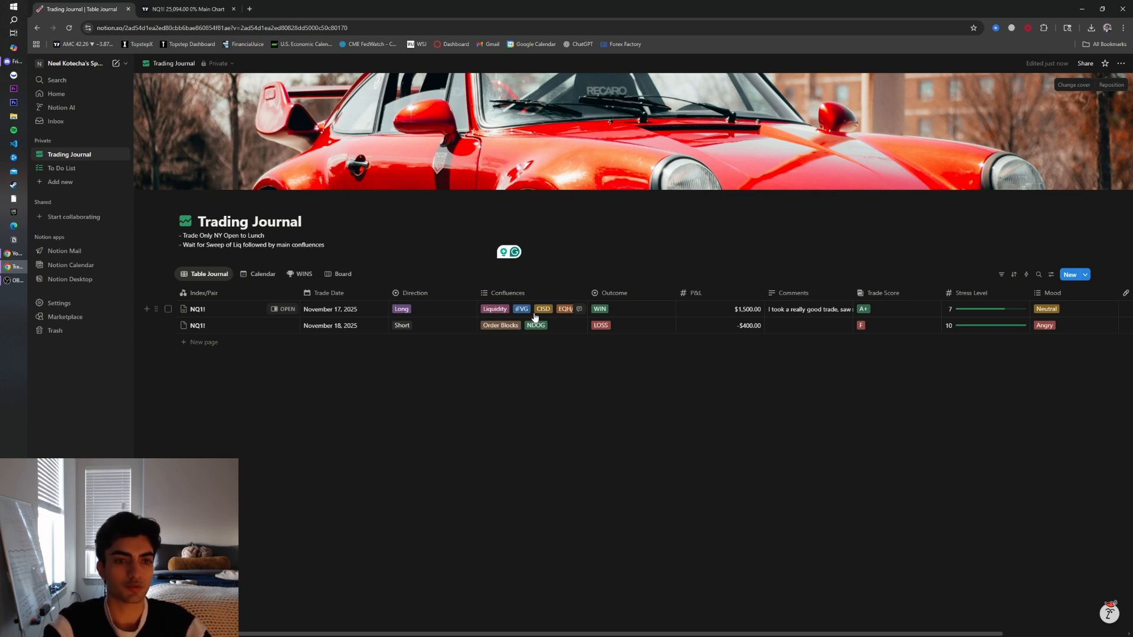
{"action": "key", "text": "alt+Tab"}
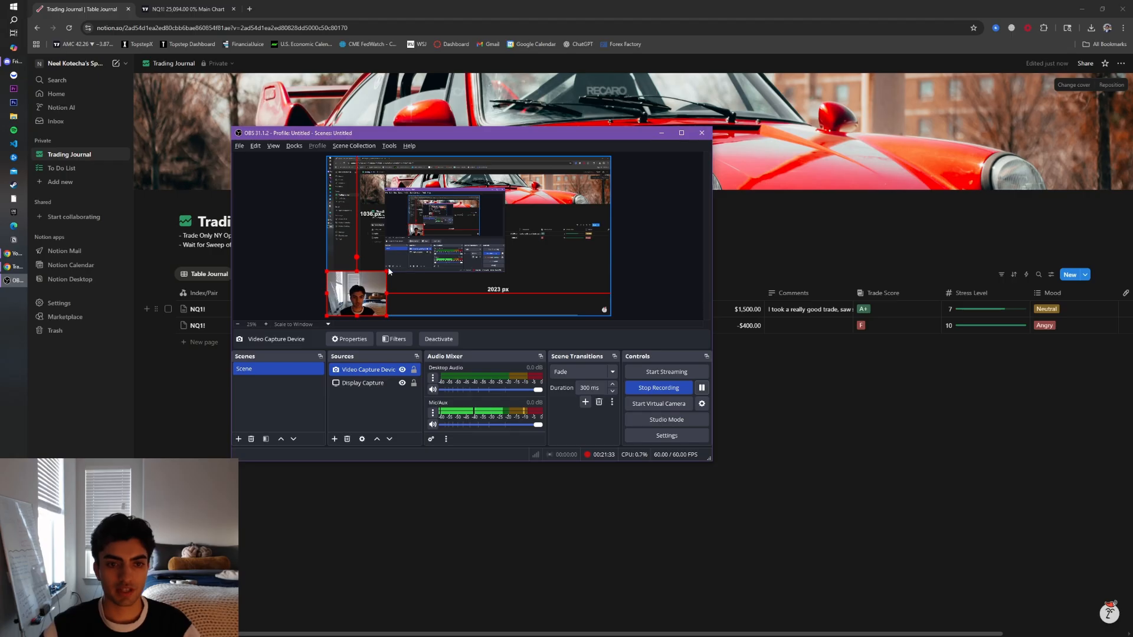